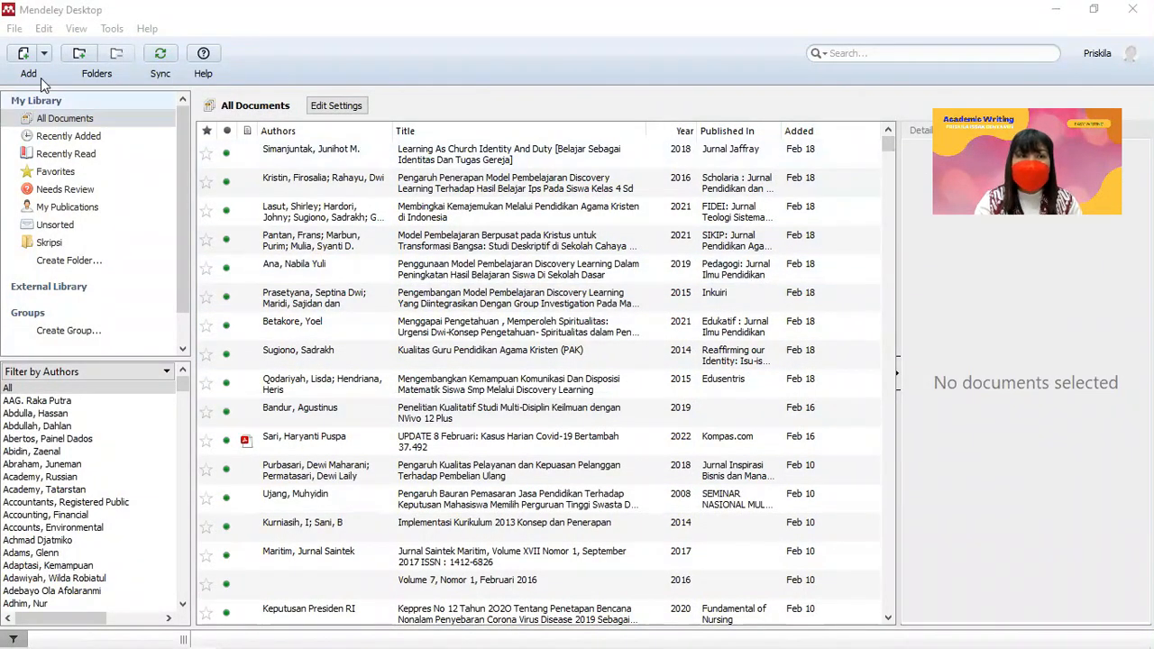
left_click(41, 55)
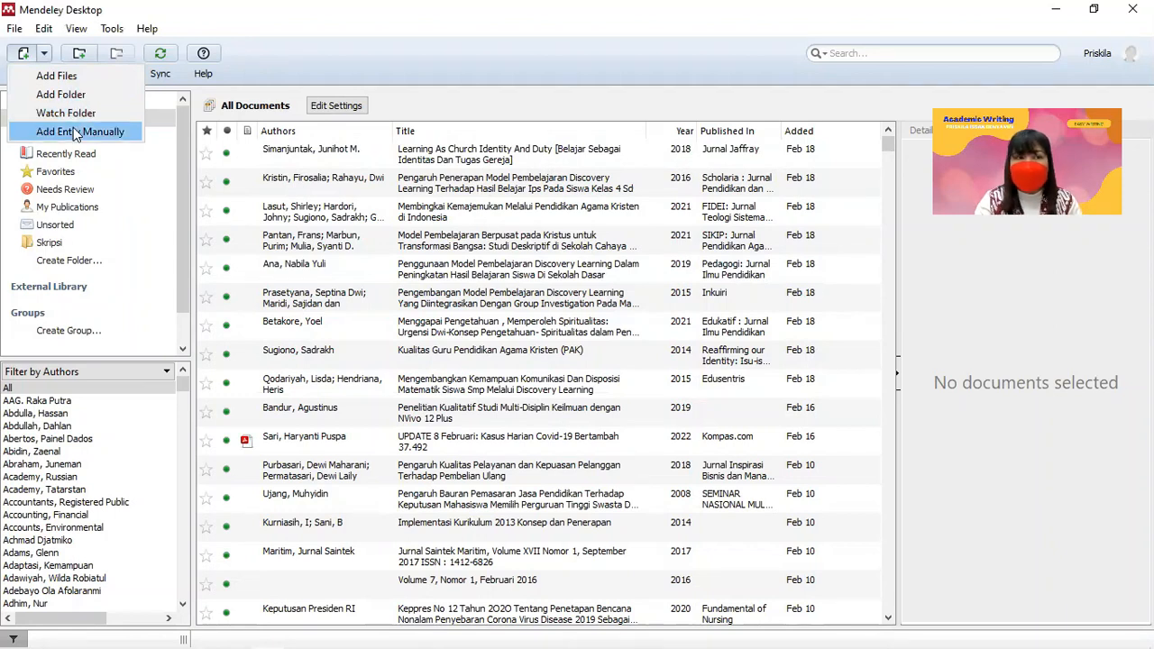
left_click(56, 78)
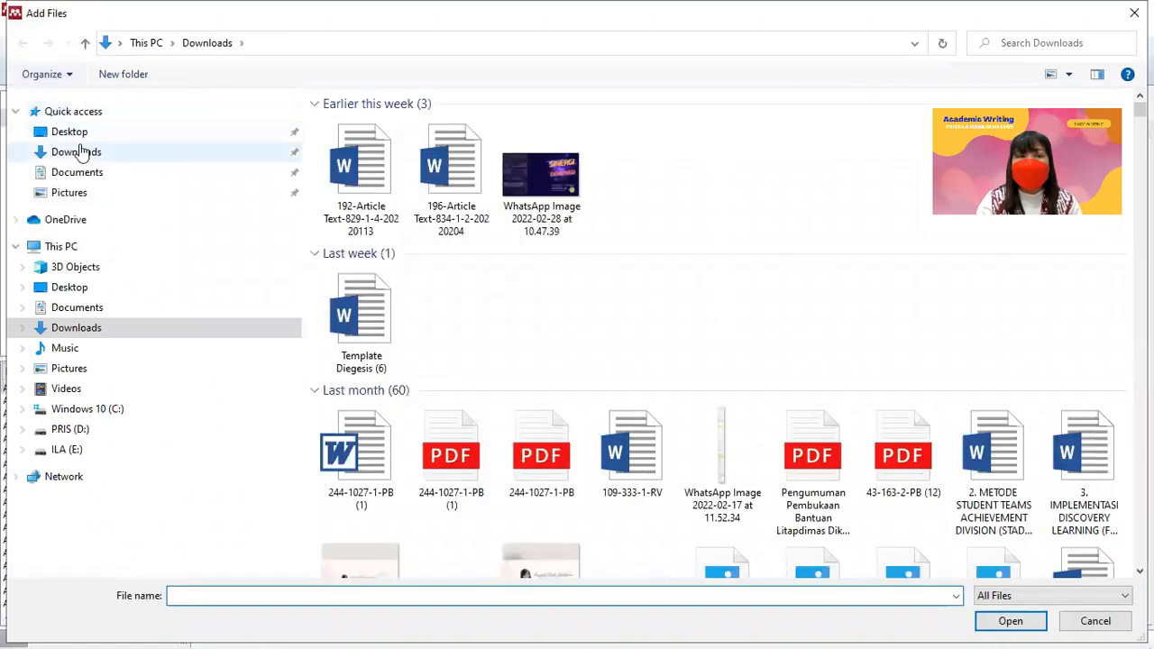
left_click(85, 430)
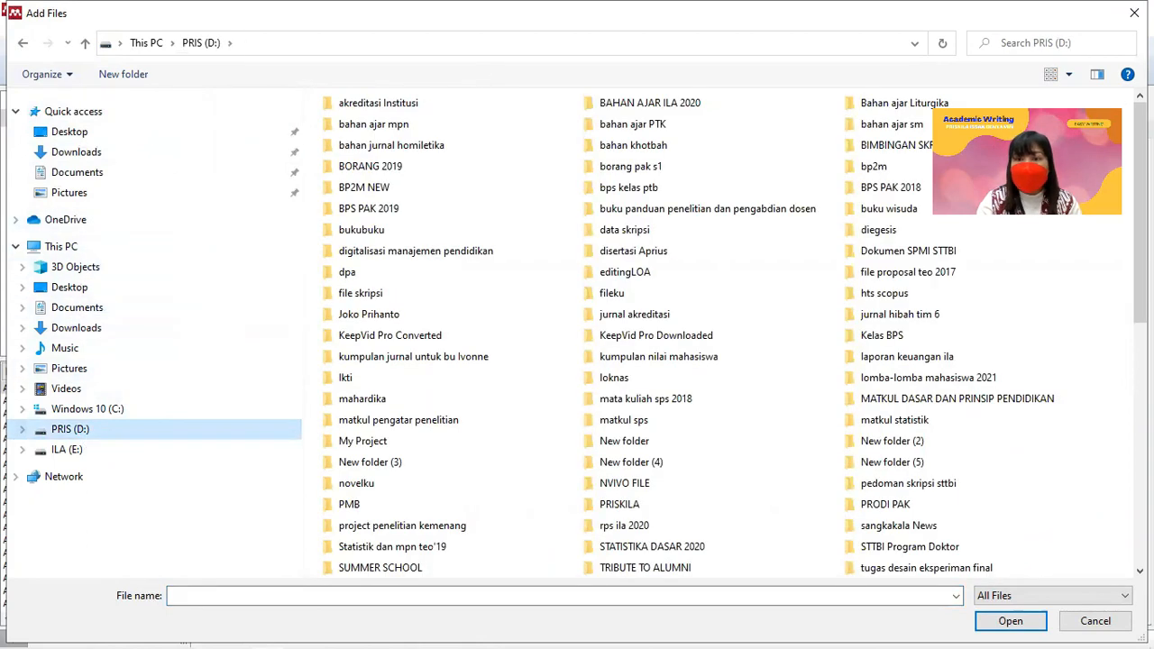
left_click(1043, 45)
type("jurnal akreditasi")
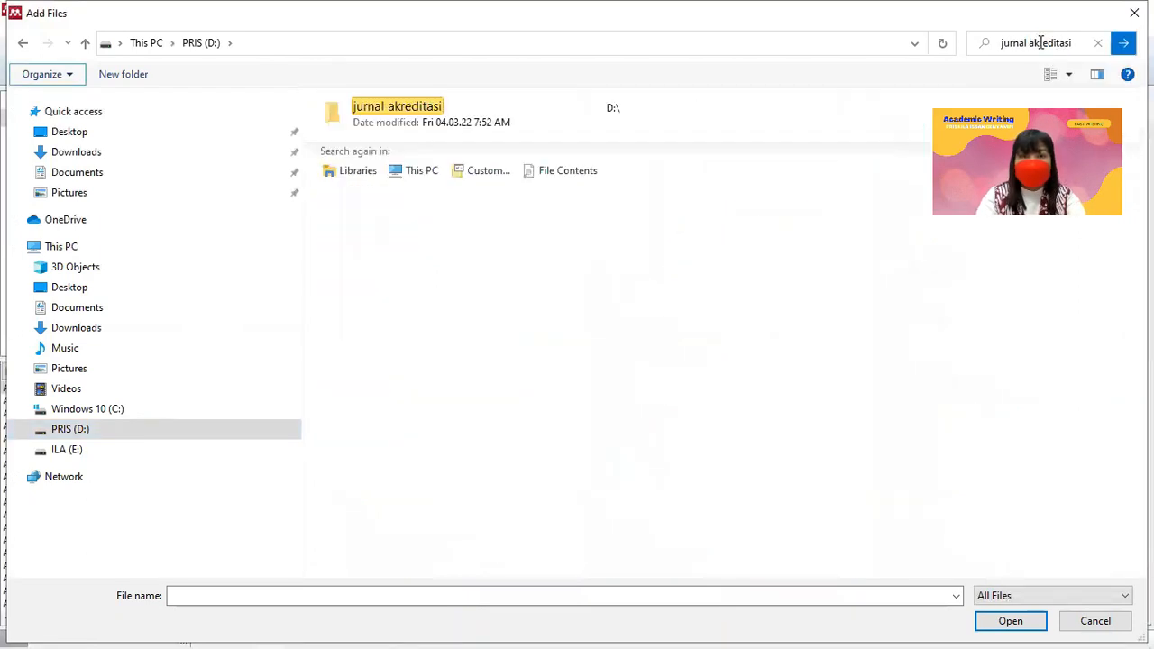
double_click(407, 117)
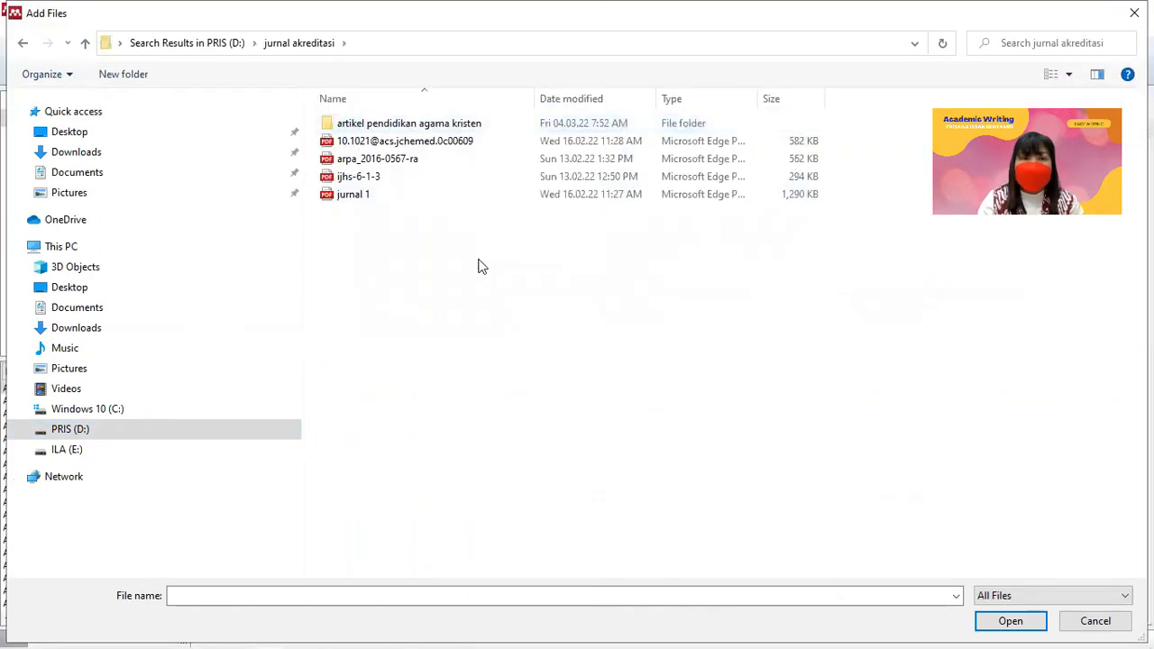
double_click(439, 124)
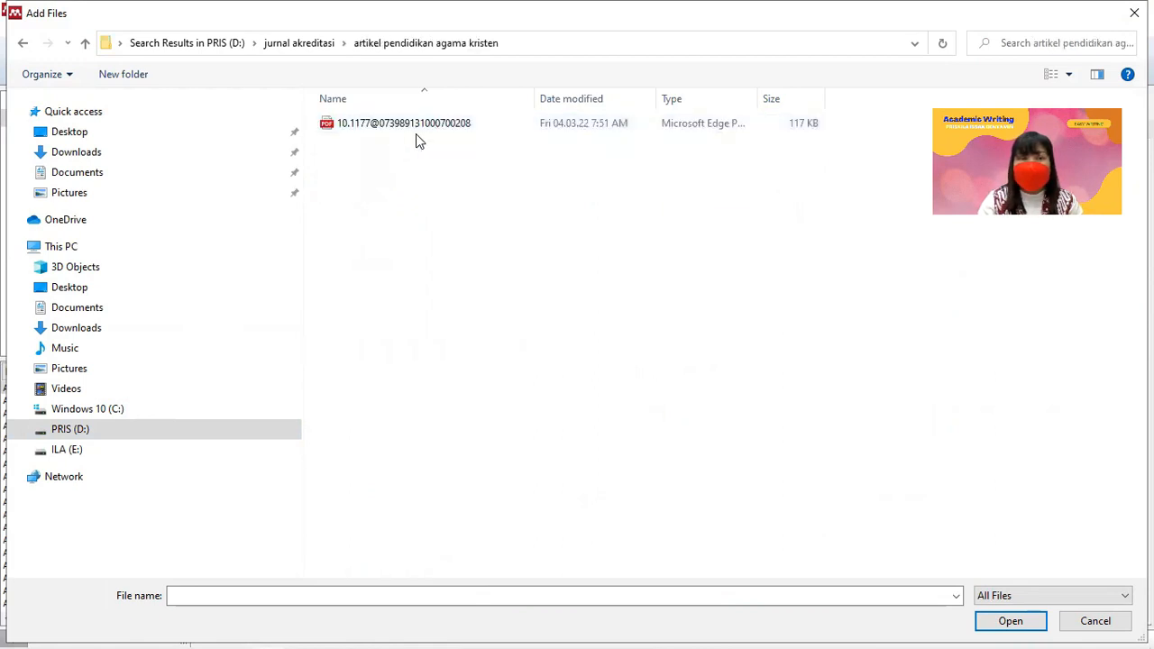
left_click(405, 126)
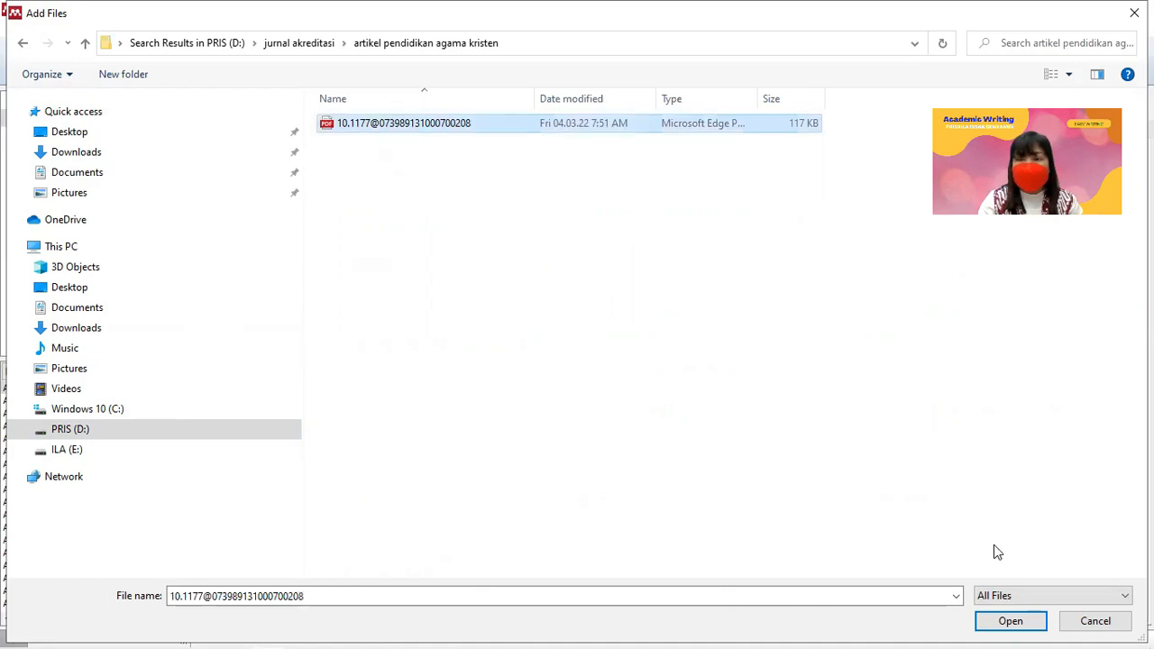
left_click(1010, 622)
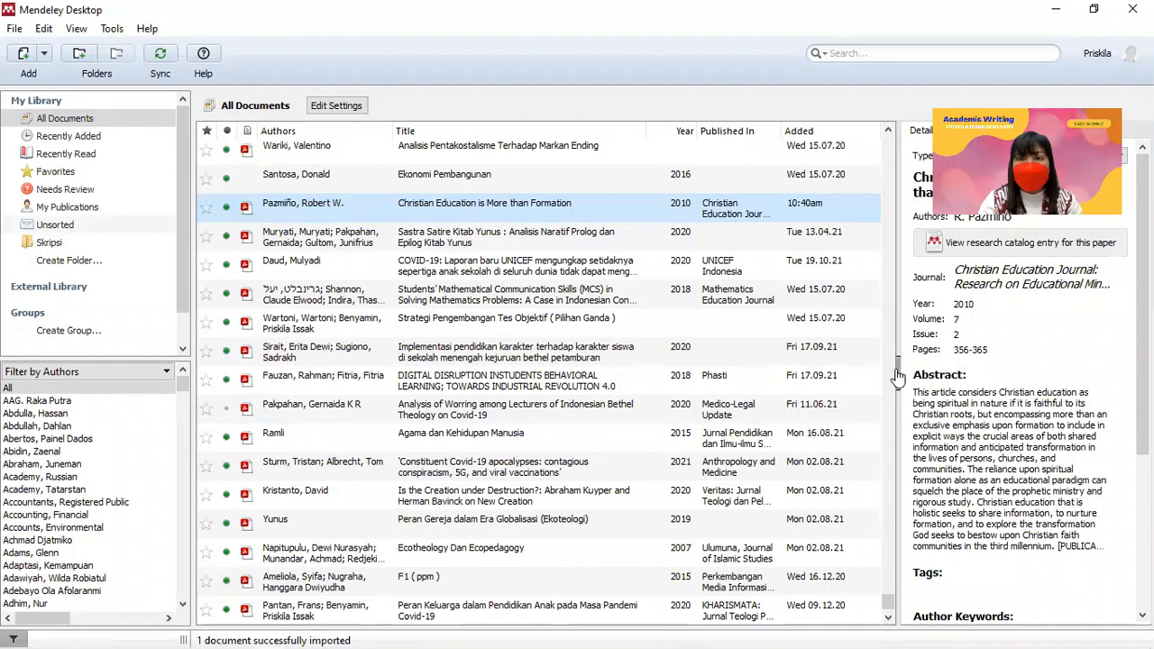
- Review the imported article's details, including its authors, journal name, catalog IDs and attached file
left_click(896, 376)
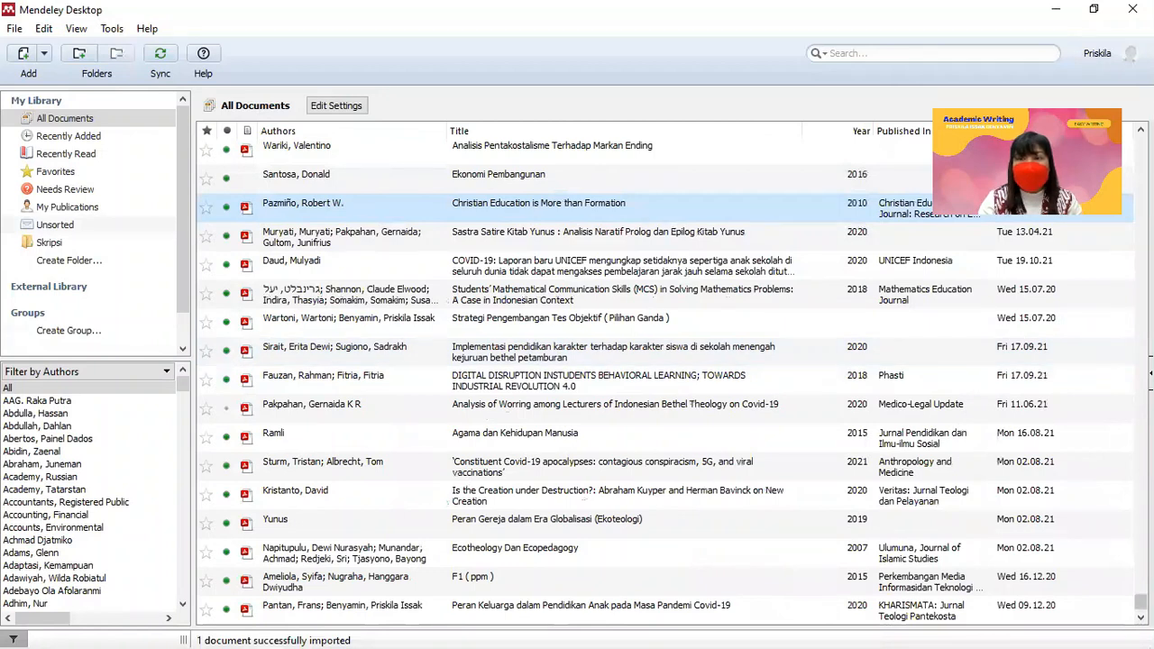
left_click(1150, 373)
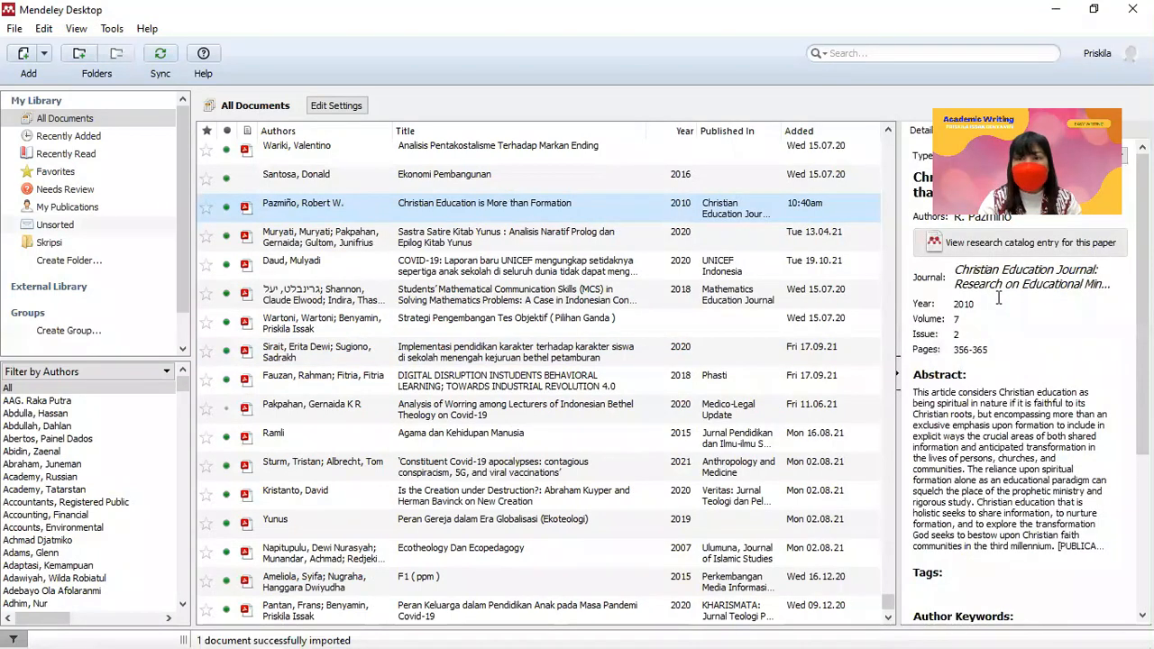
left_click(1020, 220)
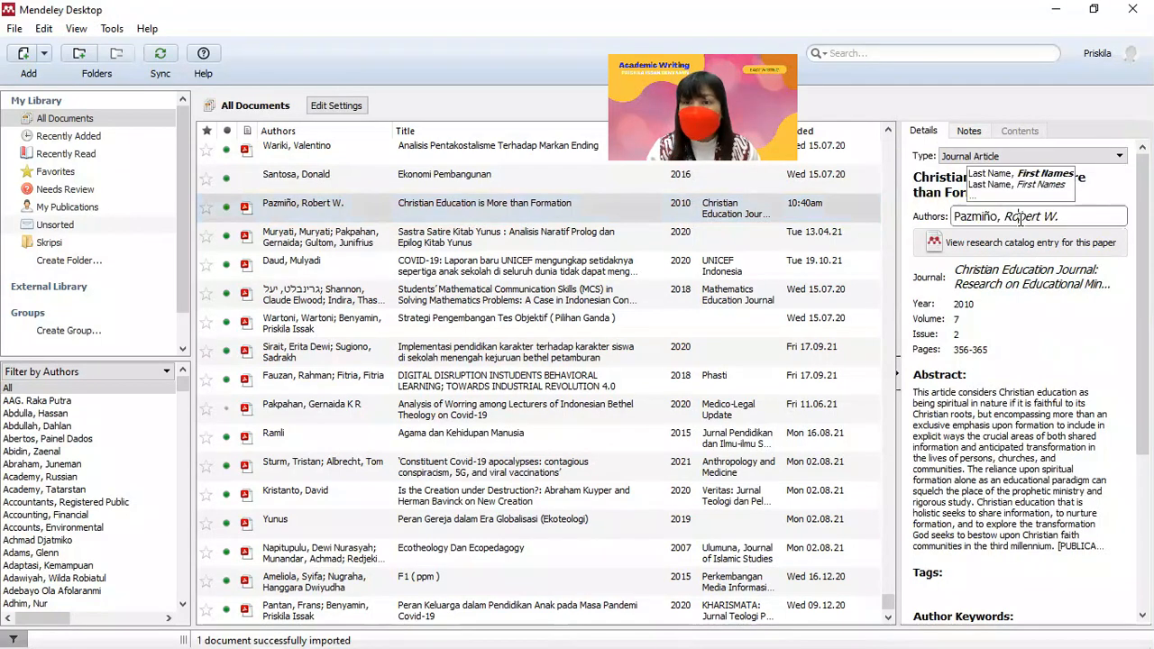
left_click(992, 273)
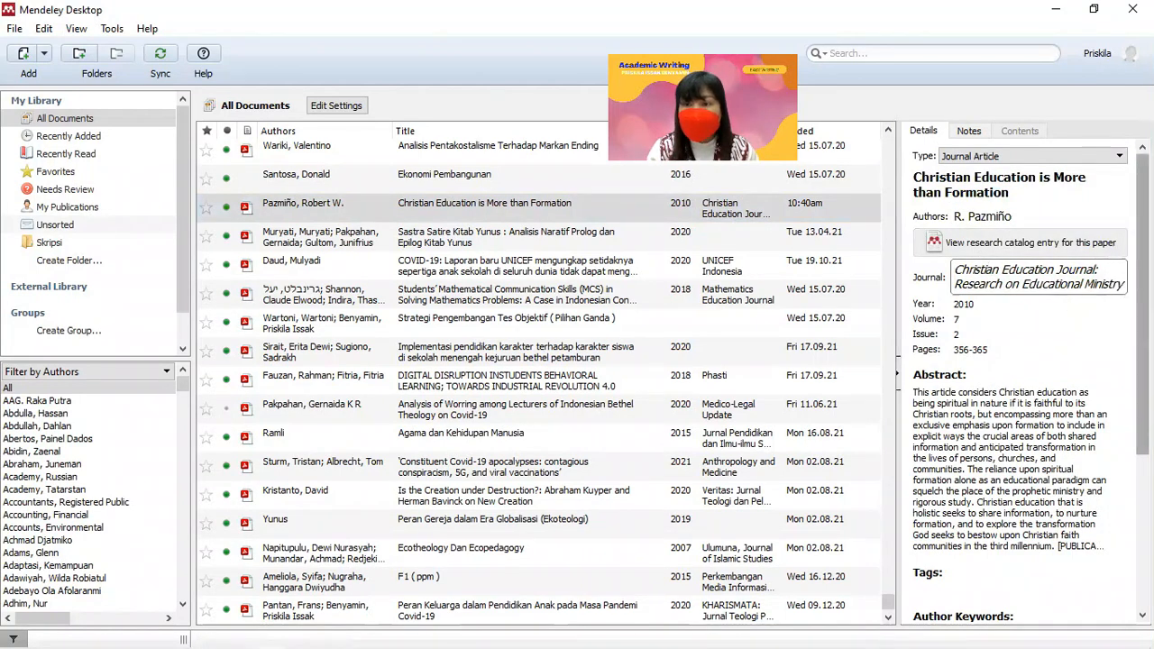
scroll(1018, 406, "down", 5)
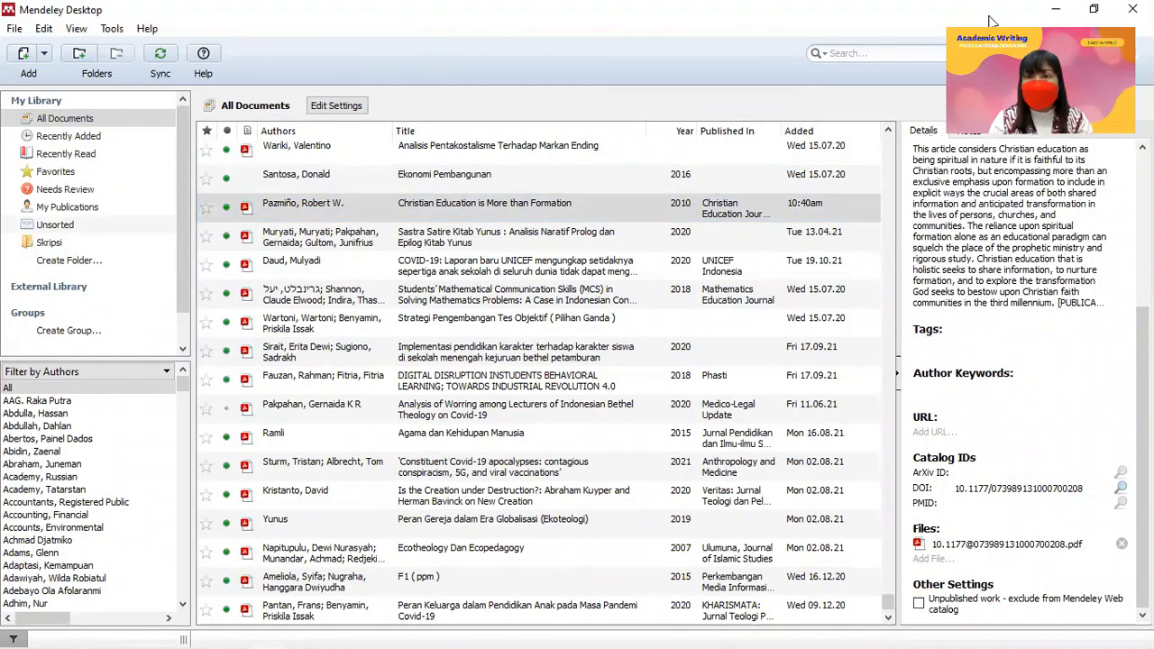
- Start a manual library entry and set its document type to Book
left_click(42, 56)
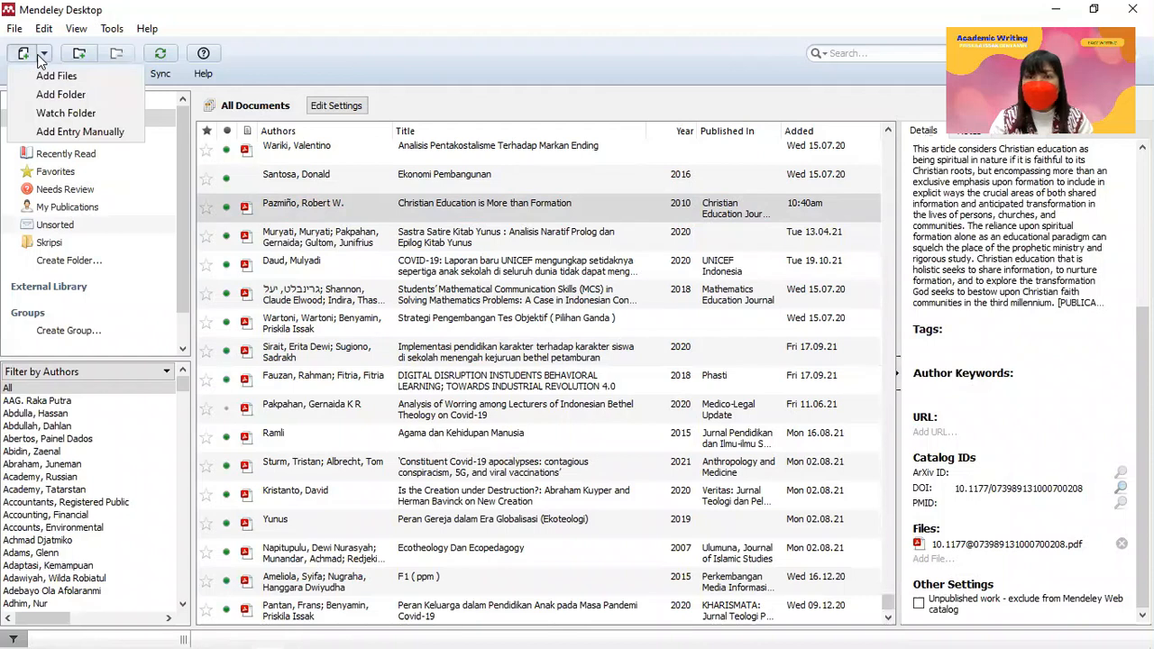
left_click(63, 135)
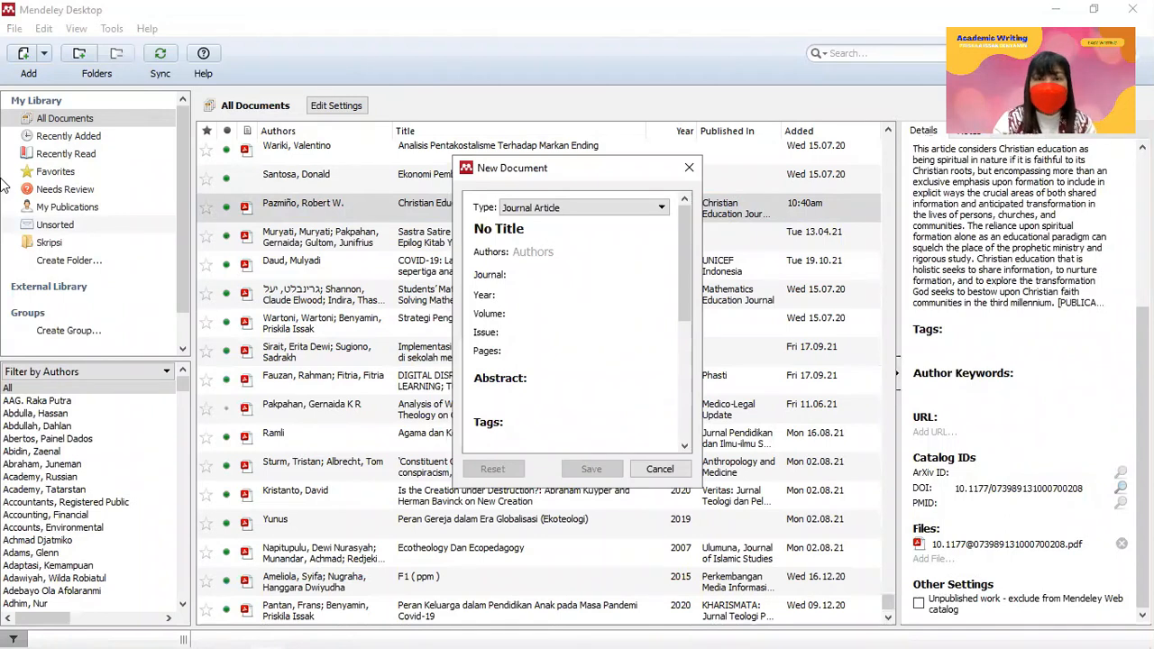
left_click(660, 210)
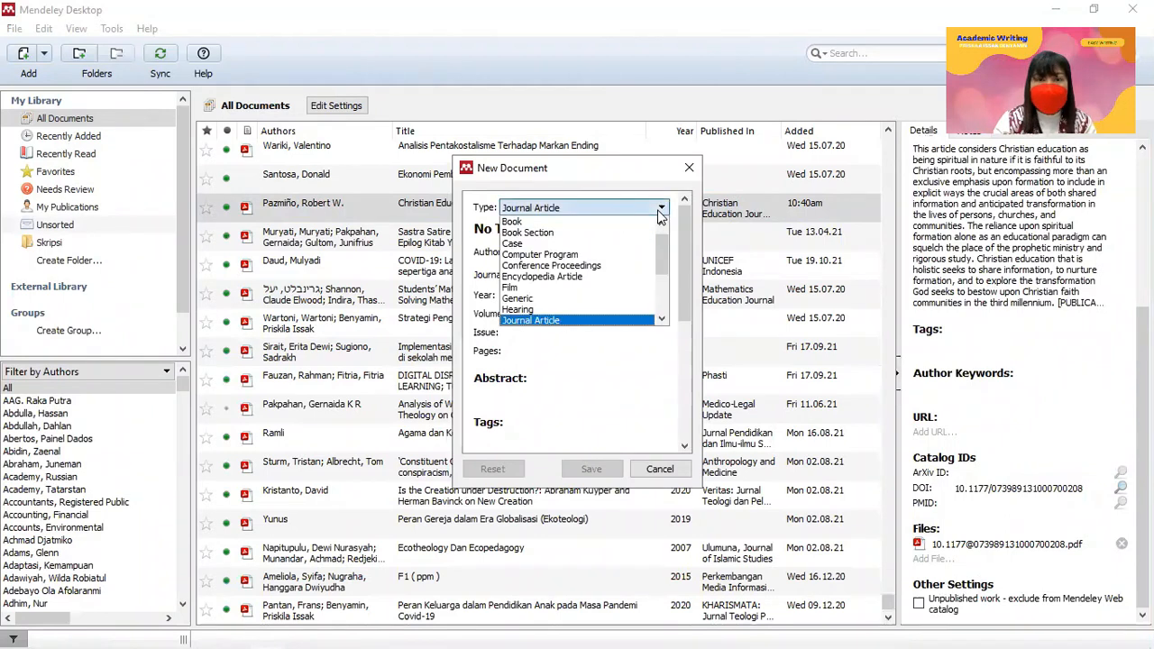
left_click(619, 218)
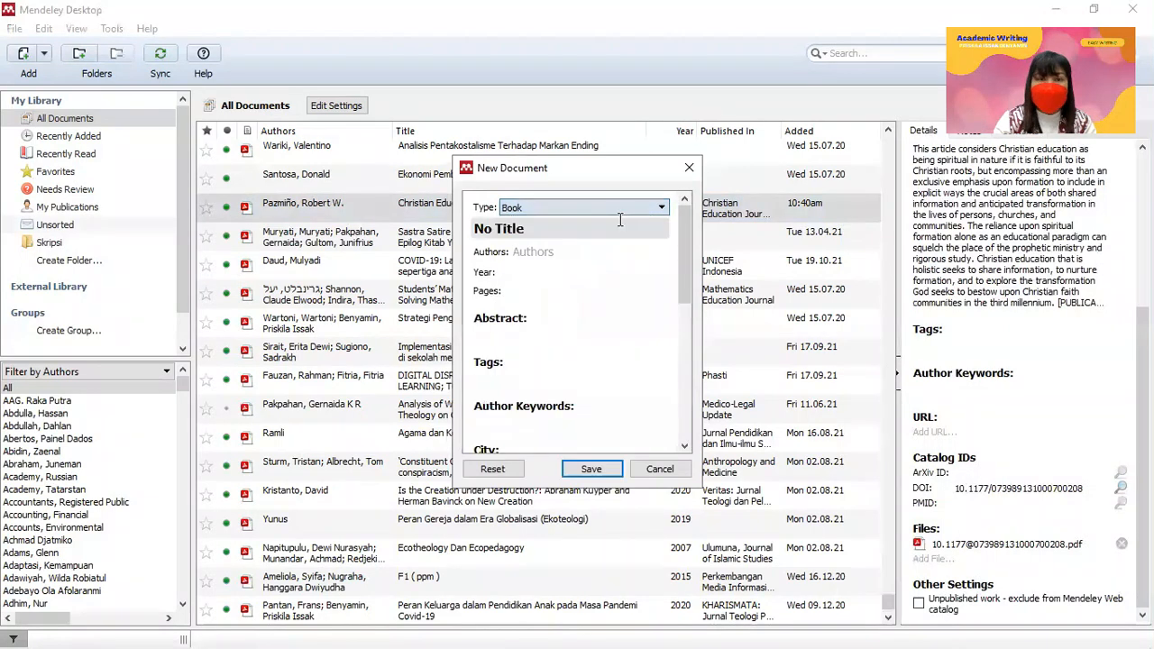
- Replace the placeholder title of the new book entry with "Metode Penelitian Kuantitatif Analisis Data dengan SPSS"
left_click(565, 230)
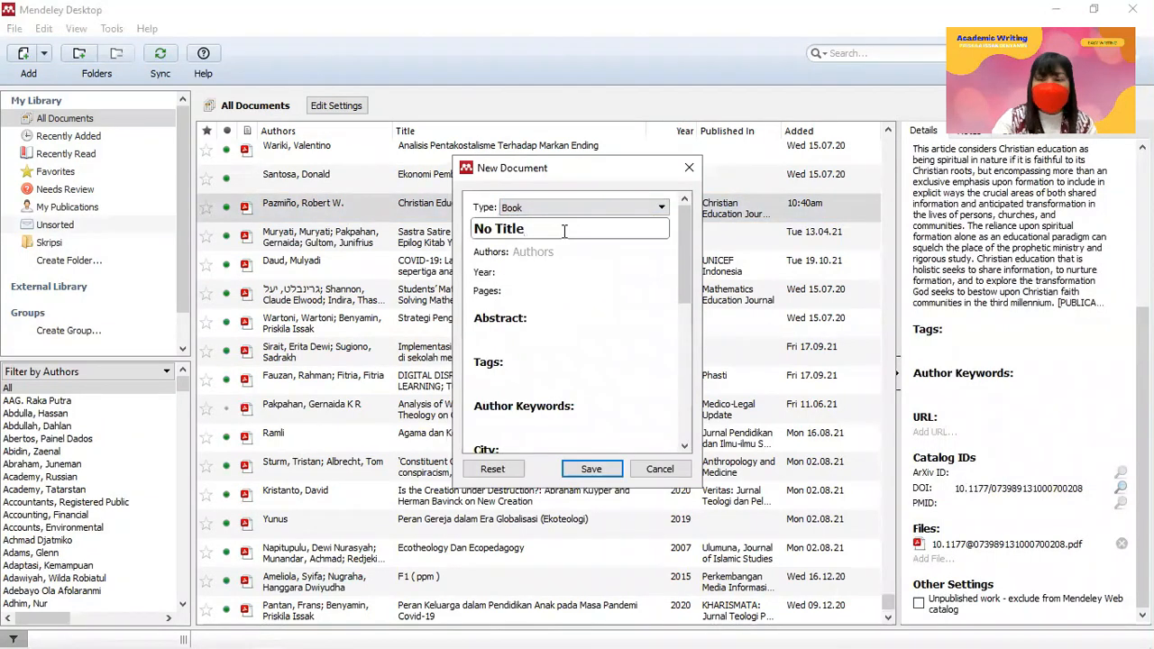
key("BackSpace")
key("BackSpace")
key("BackSpace")
key("BackSpace")
key("BackSpace")
key("BackSpace")
key("BackSpace")
key("BackSpace")
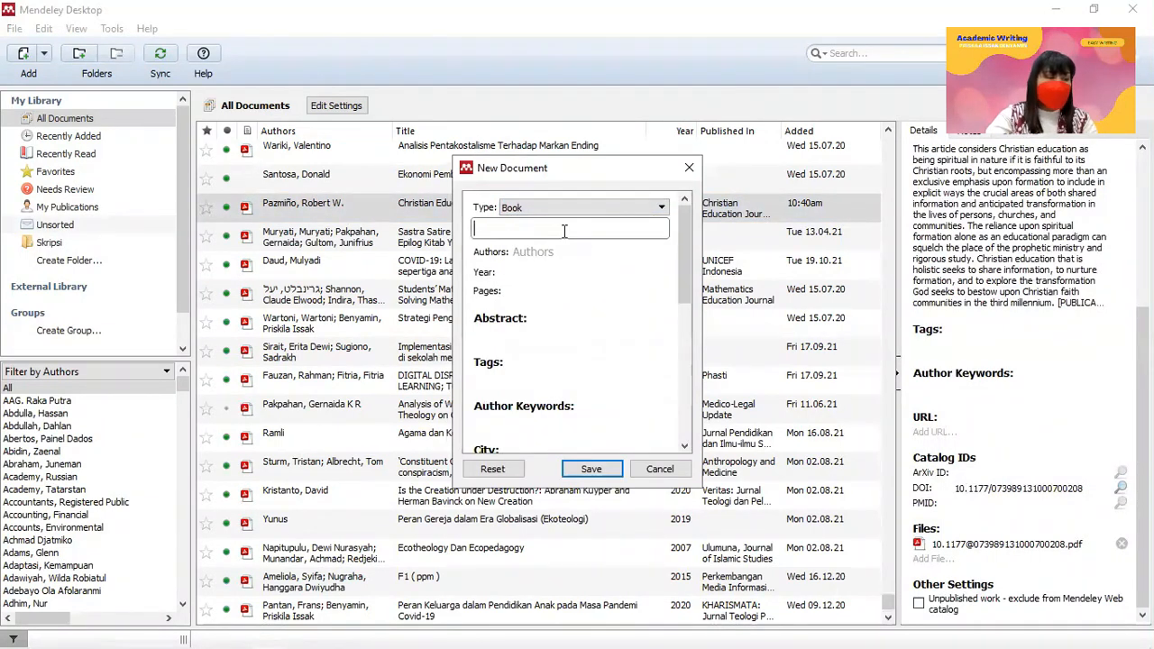
type("Meyoe")
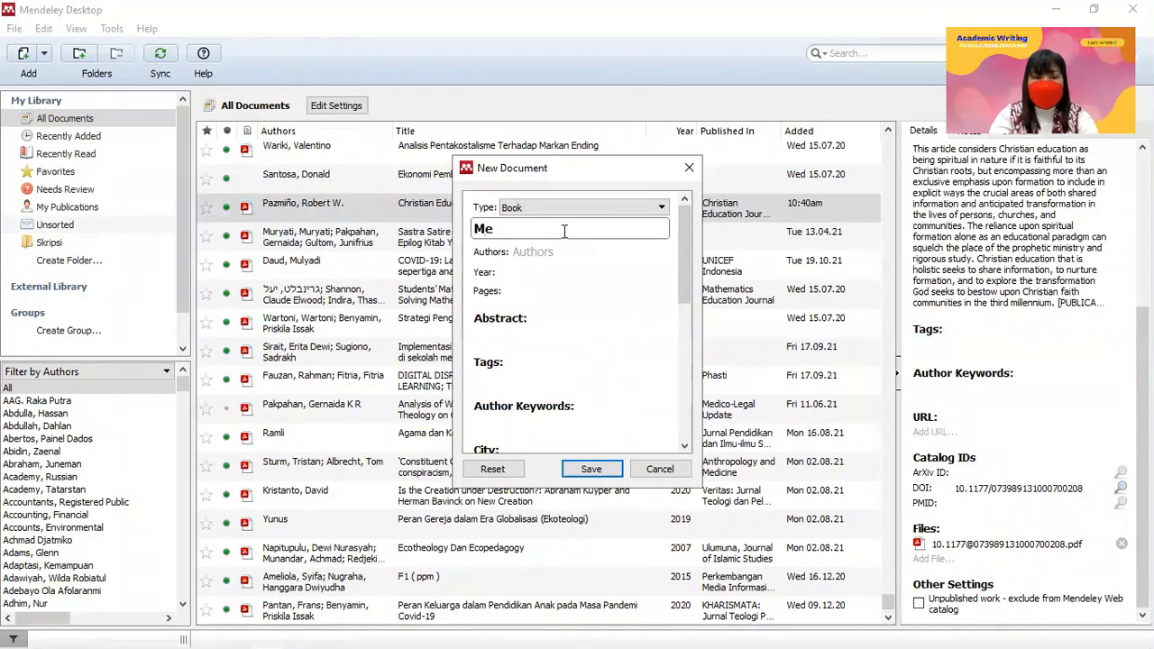
key("BackSpace")
key("BackSpace")
key("BackSpace")
type("tode Penelitian")
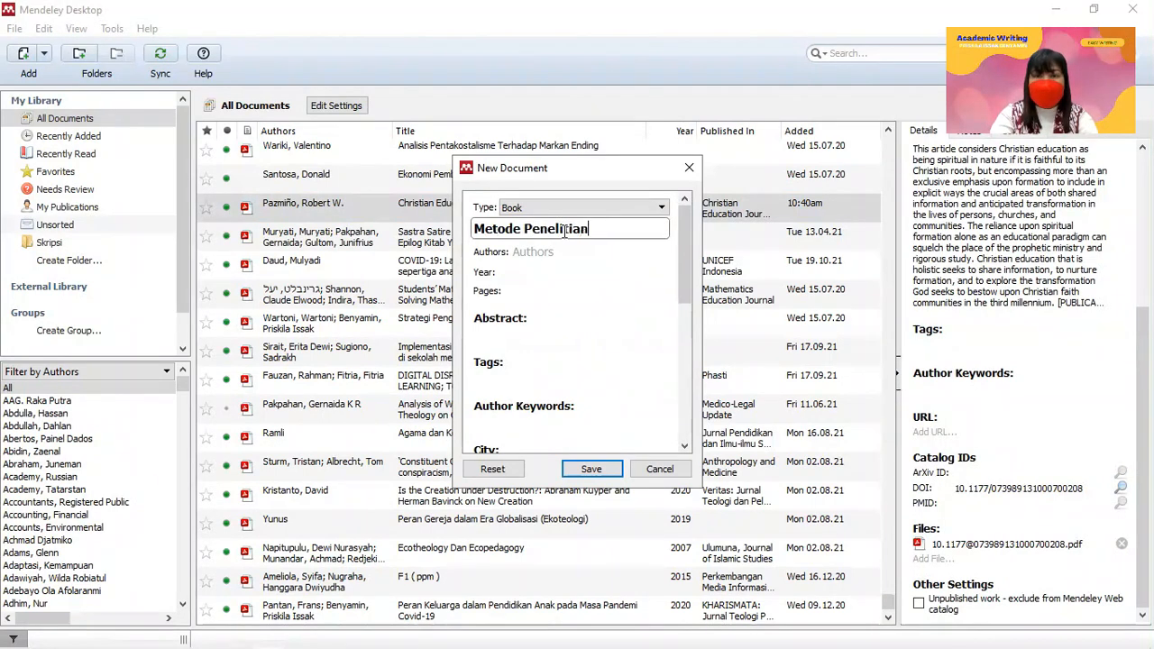
type(" Kuant")
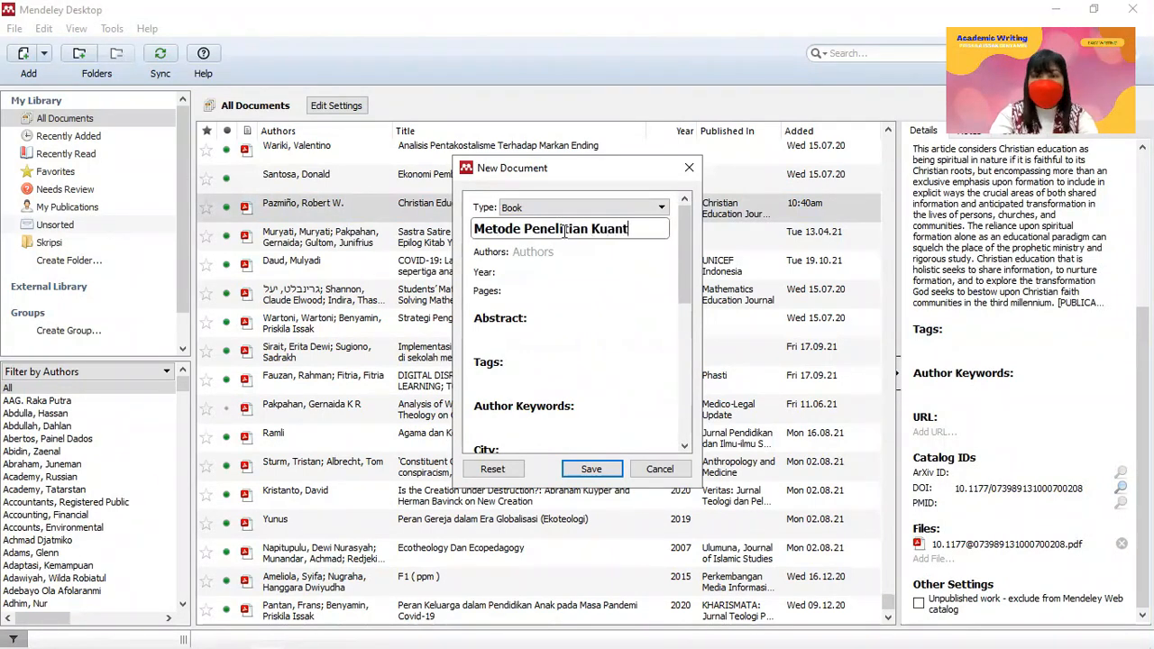
type("itatif")
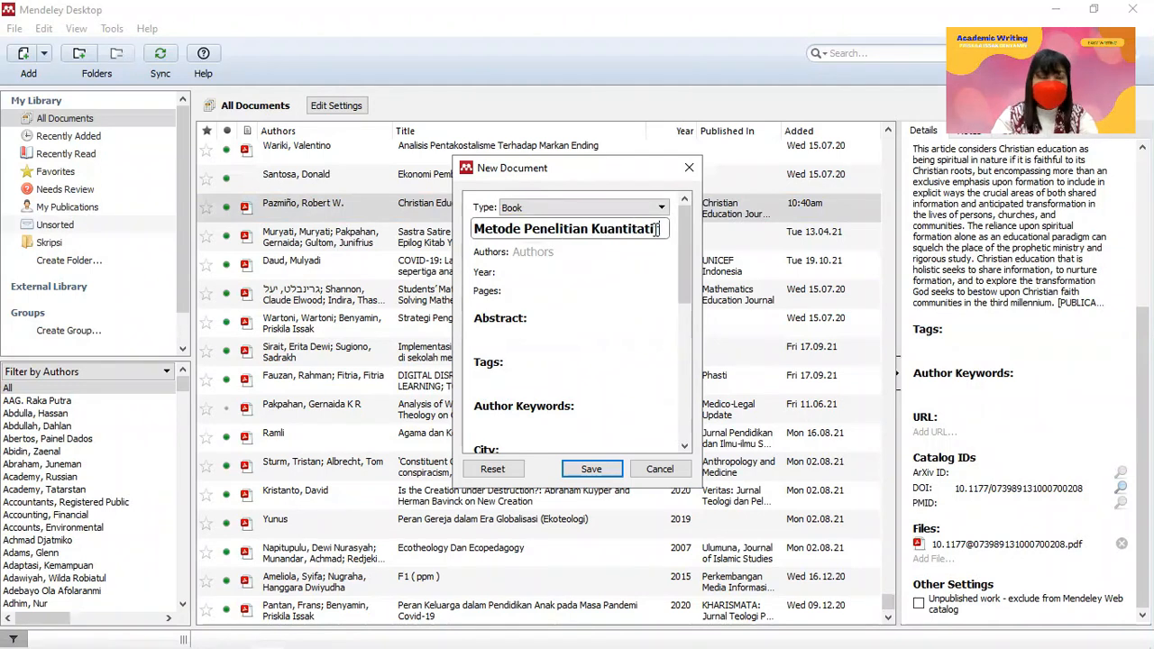
type(" A")
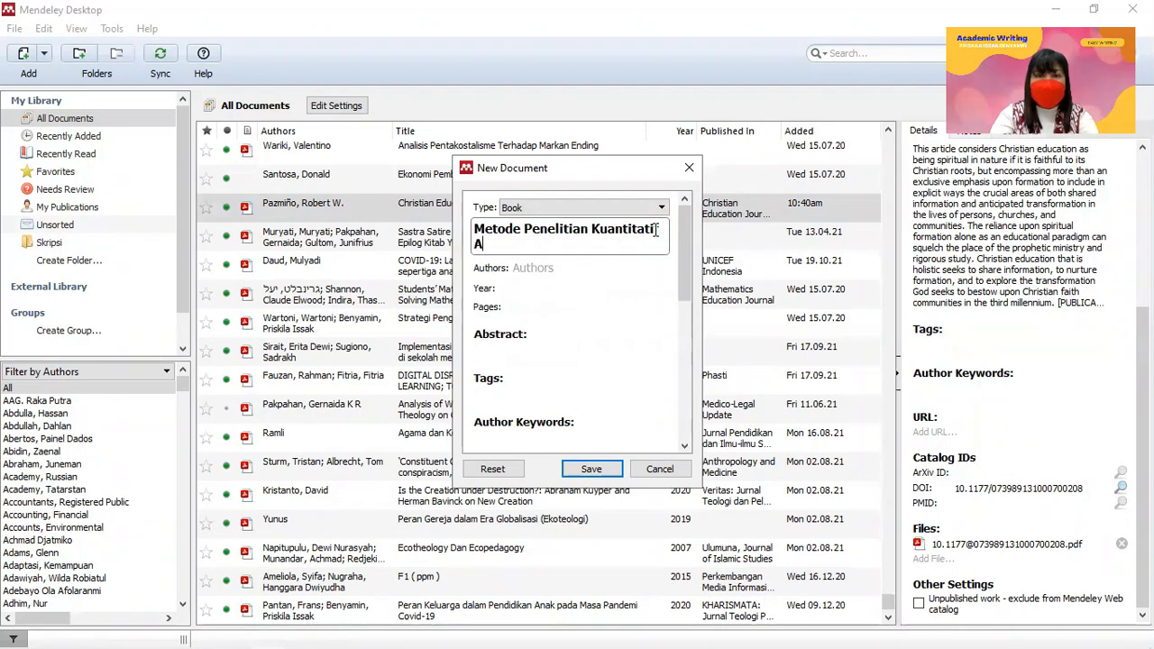
type("nali")
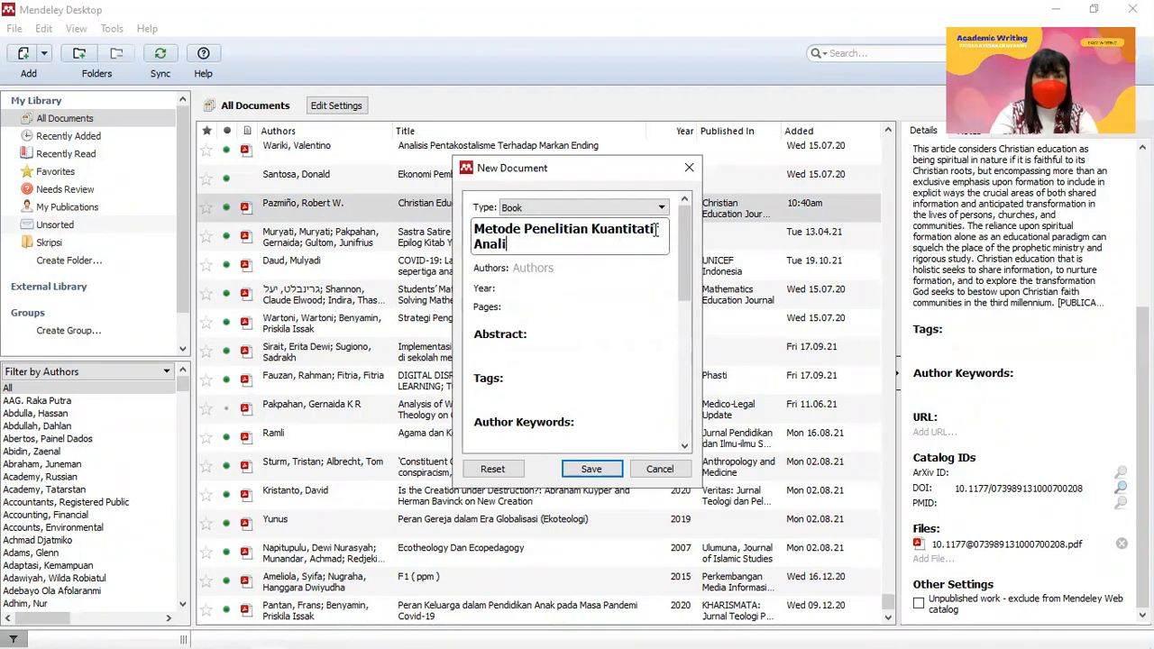
type("sis D")
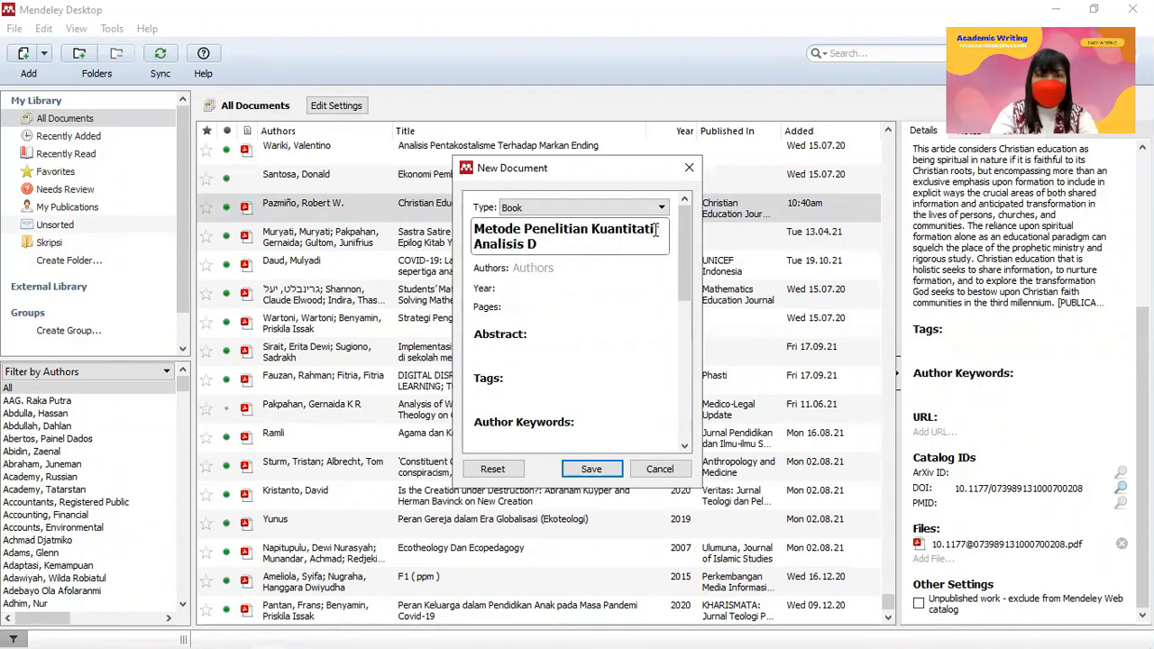
type("ata denga")
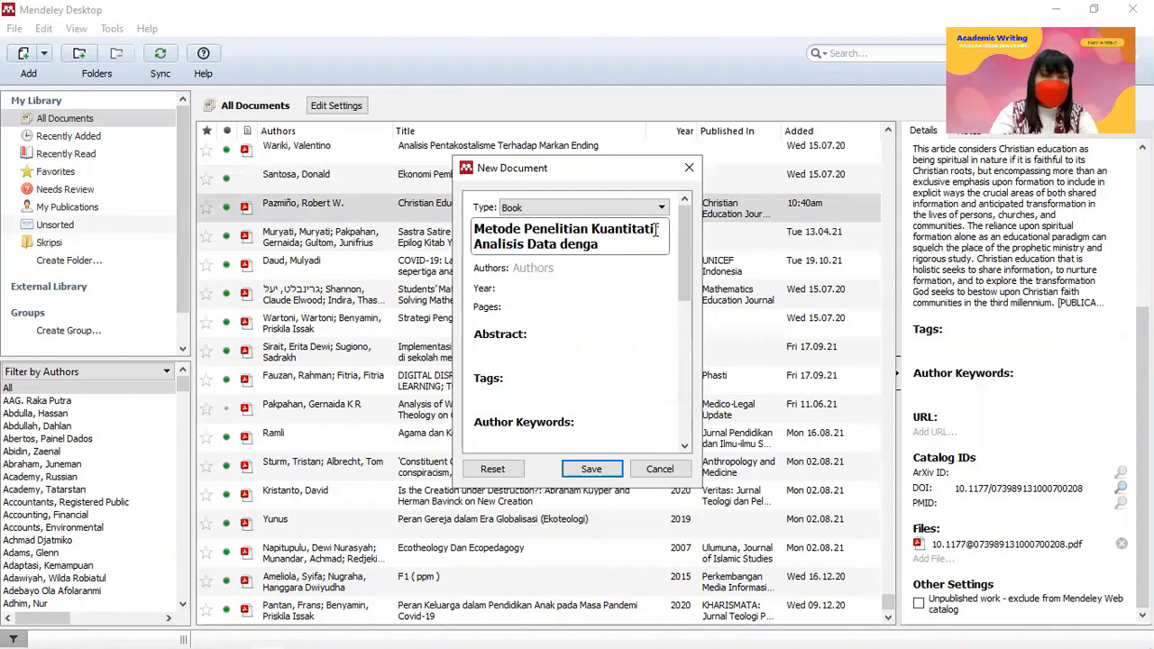
type("n SPSS")
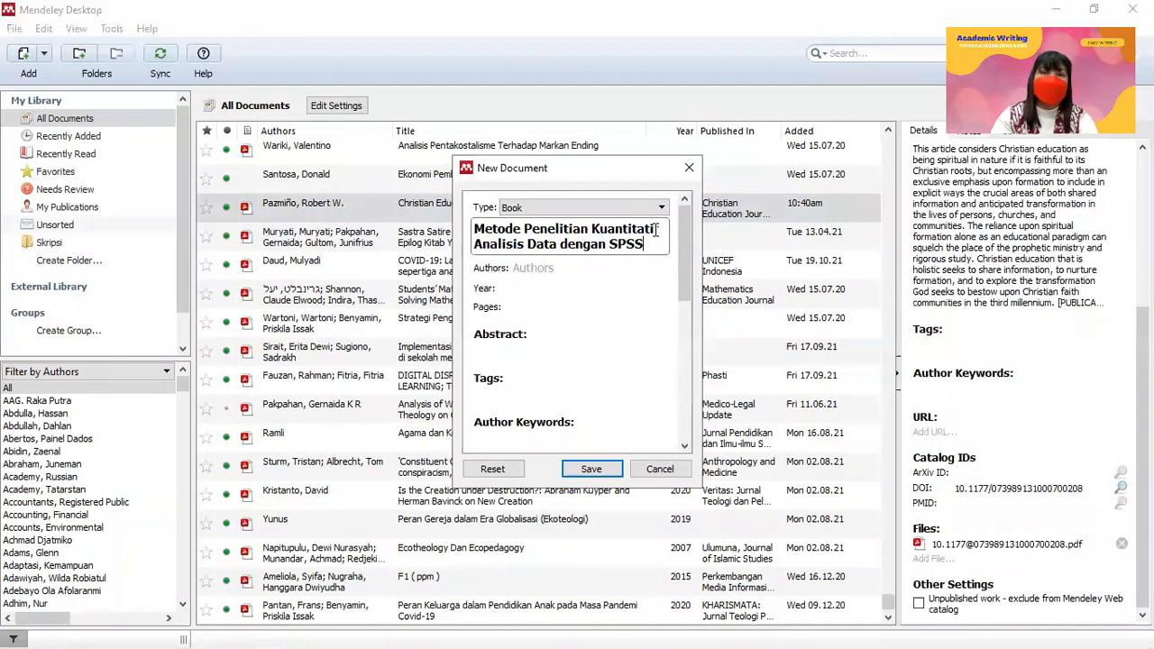
- Fill in the book's author as last name and first name, the year 2020 and pages 79
left_click(559, 268)
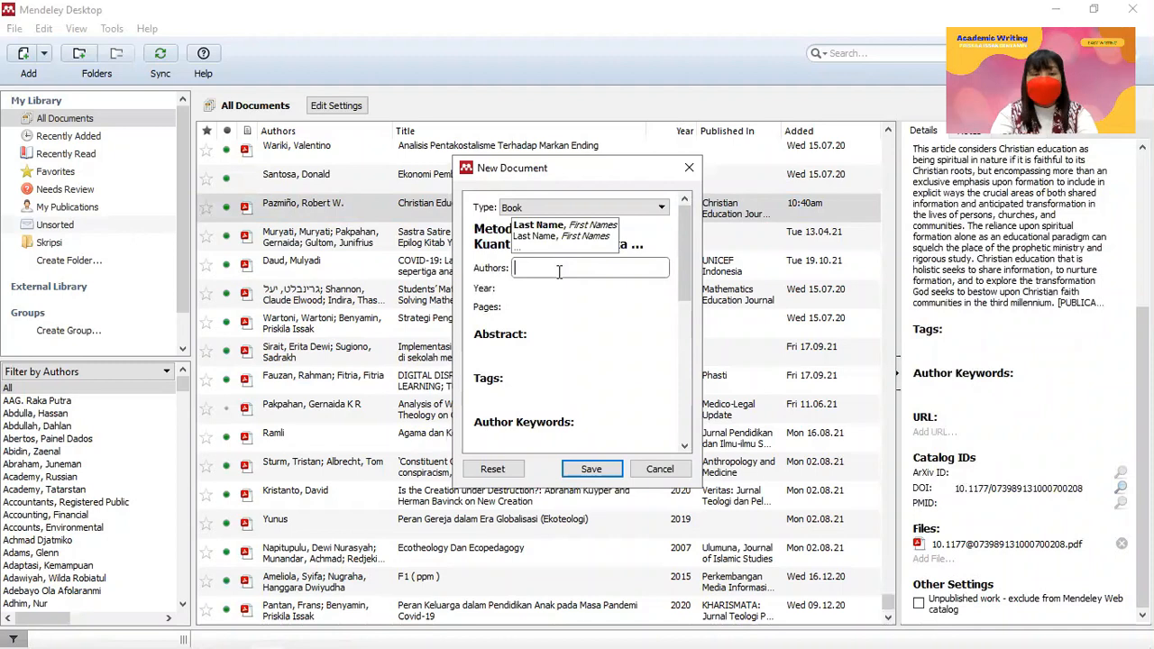
type("Rini, Ri")
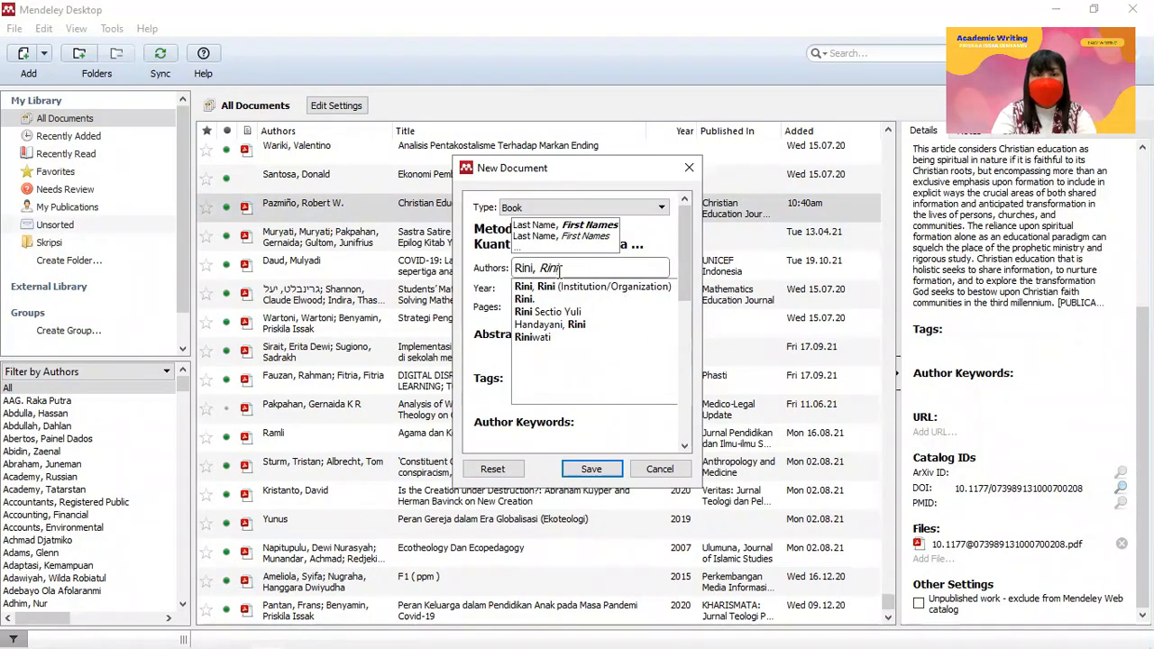
type("ni")
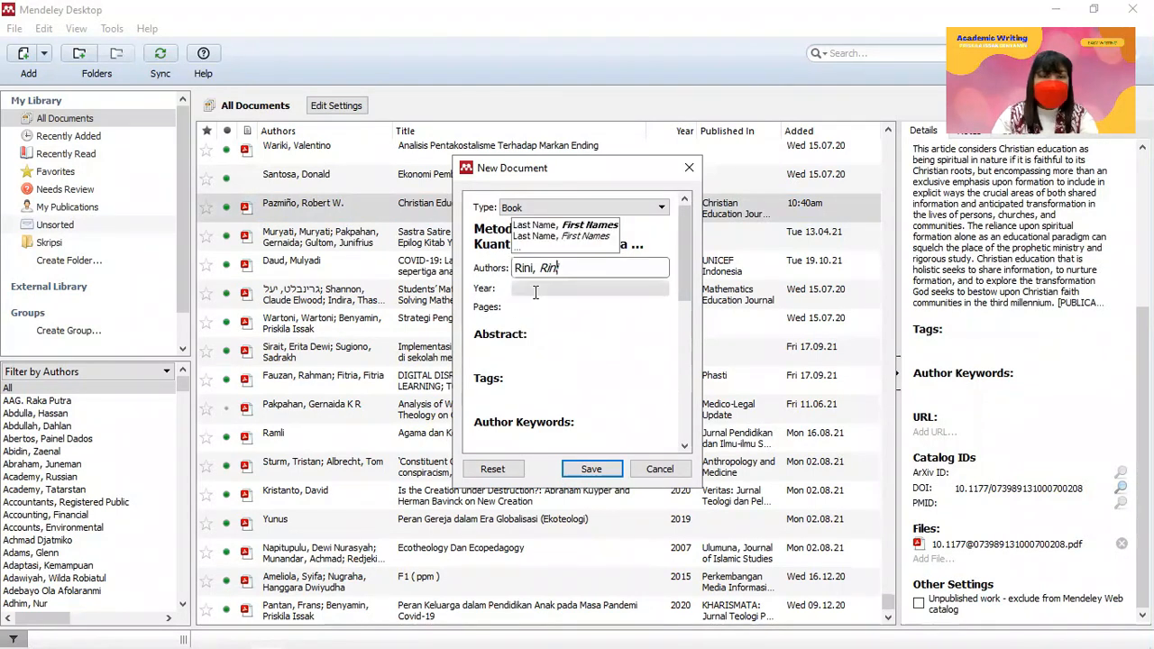
left_click(536, 289)
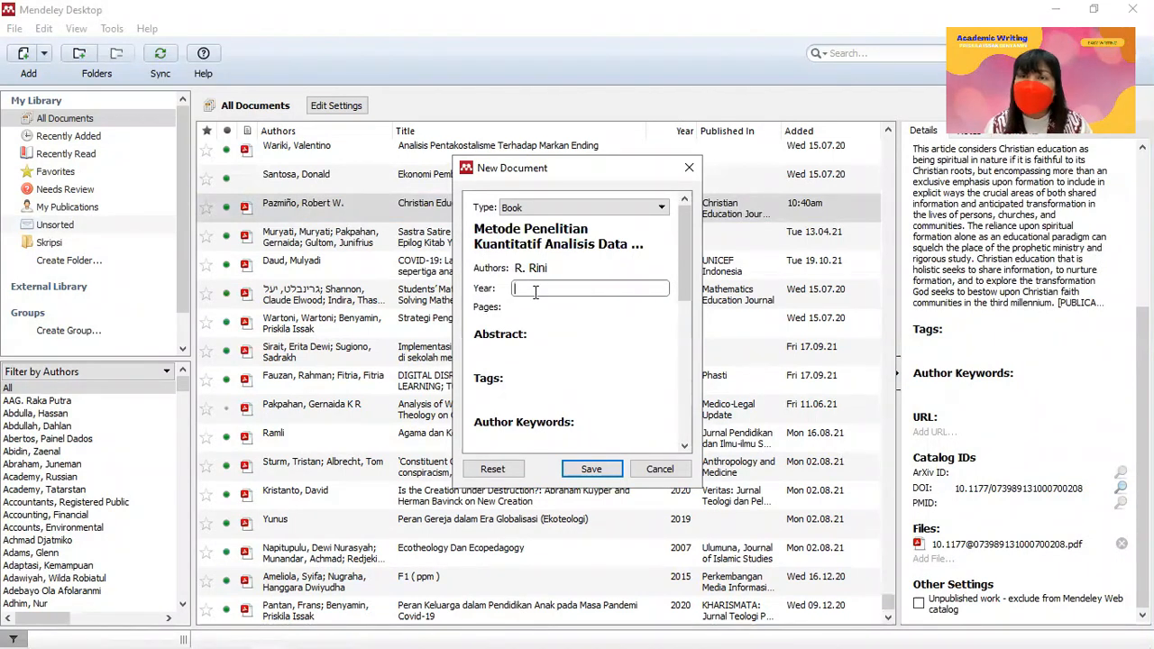
type("2020")
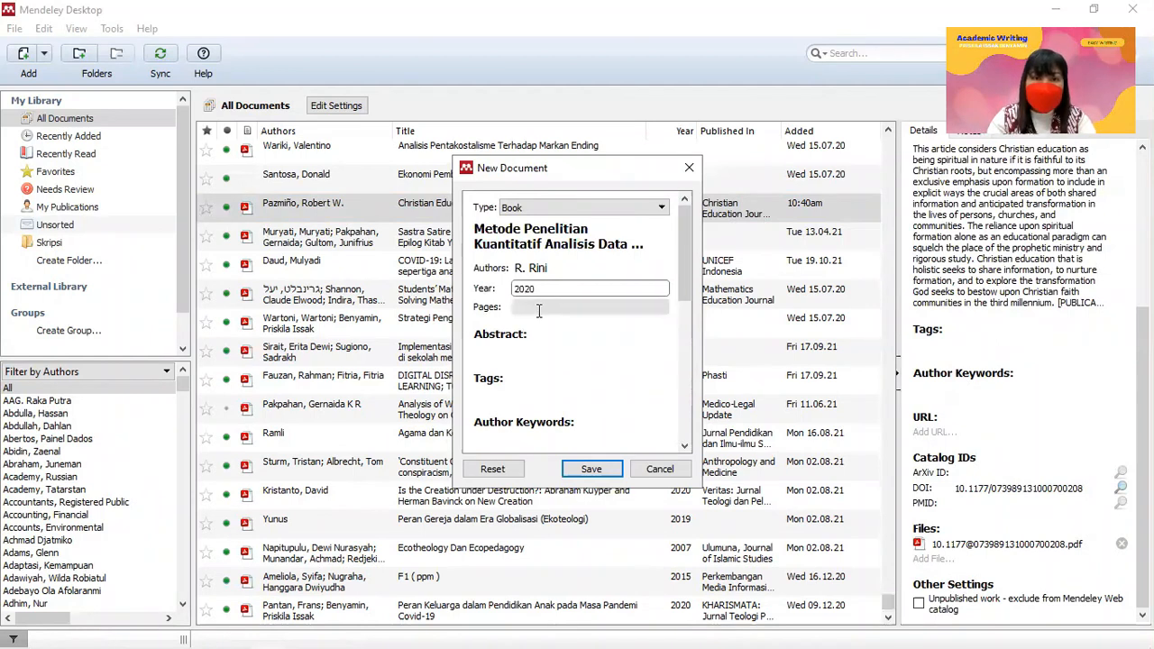
left_click(530, 309)
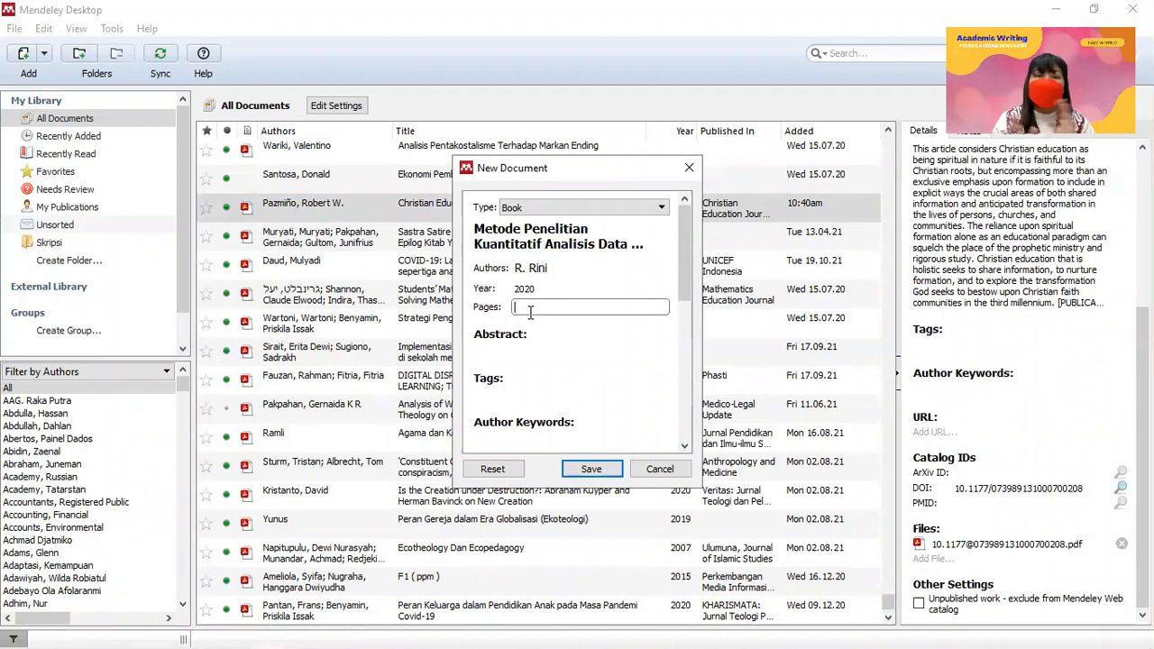
type("79")
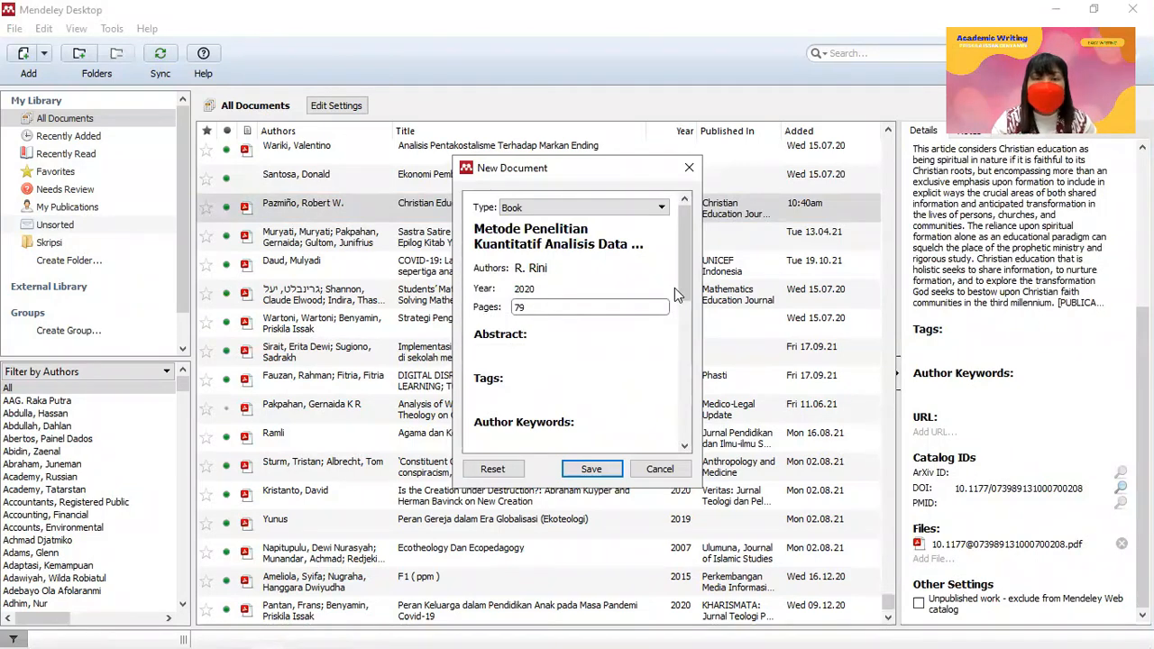
- Fill in the book entry's city as Makassar and its edition as Pertama
left_click_drag(684, 249, 688, 318)
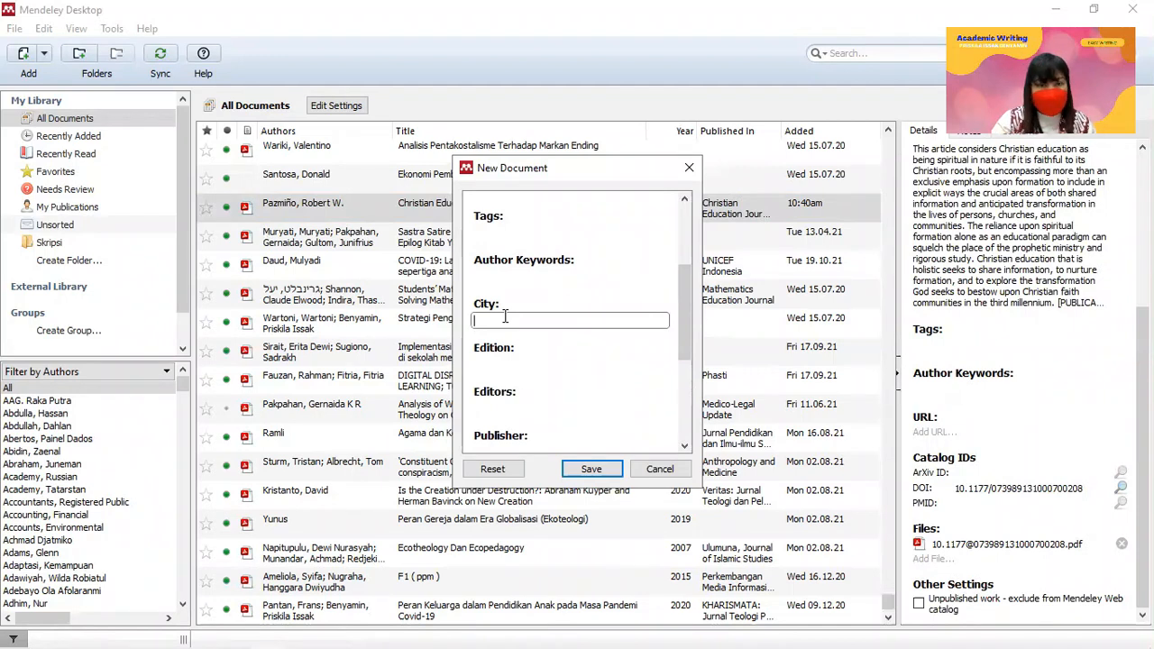
type("M")
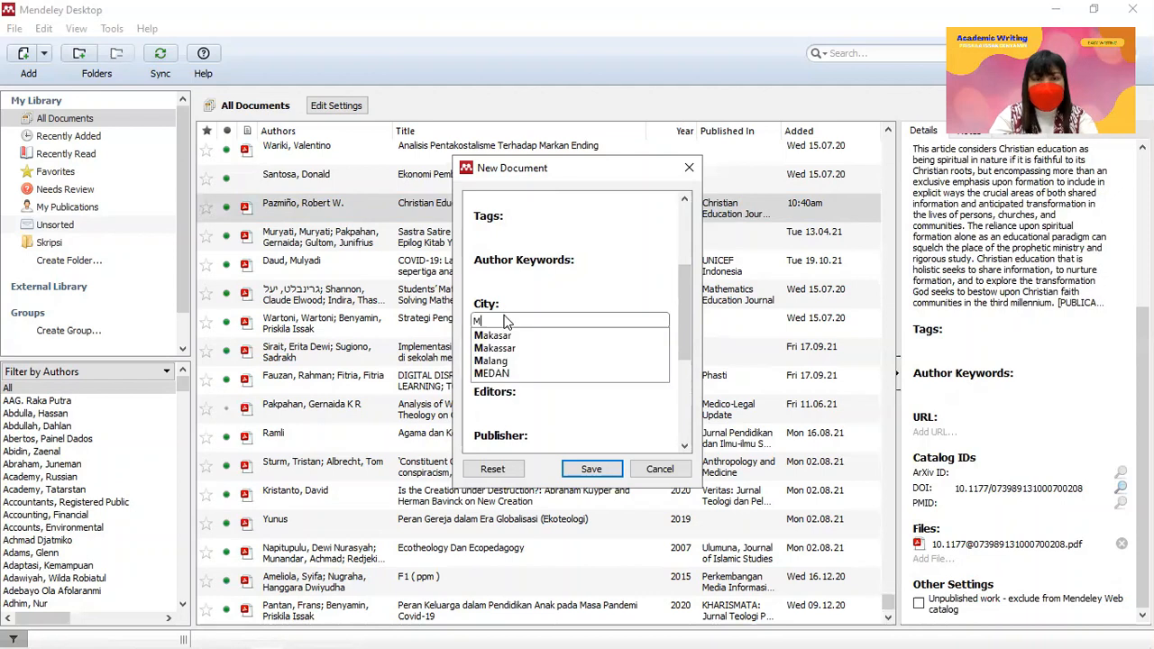
type("akassar")
left_click(512, 338)
left_click(506, 359)
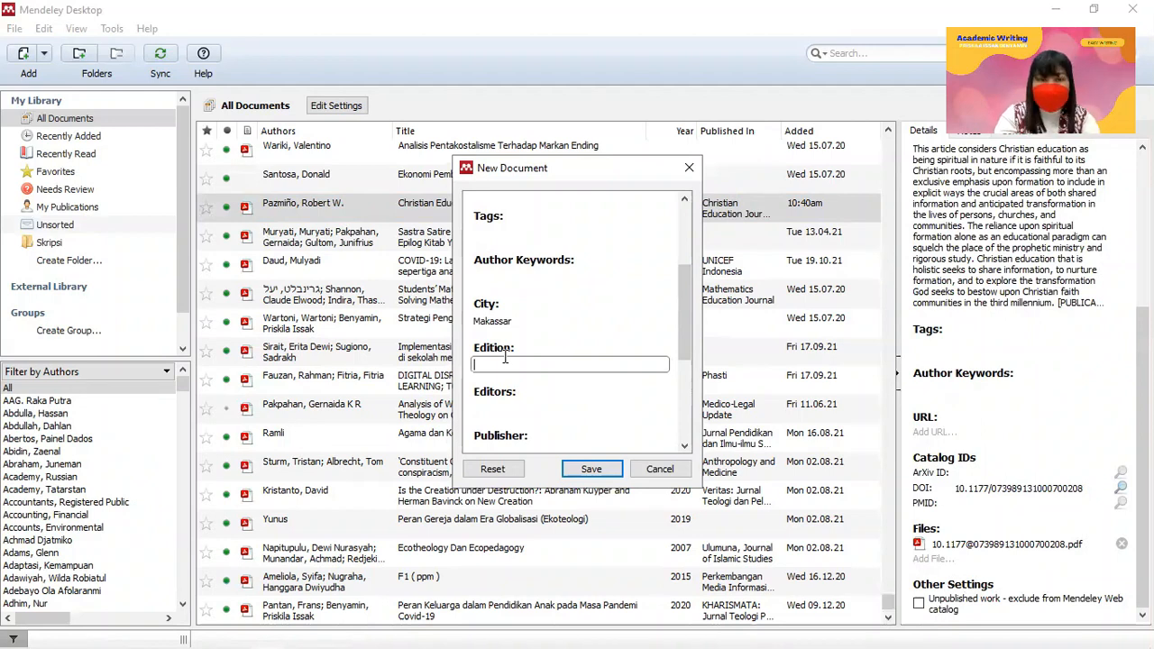
type("ertama")
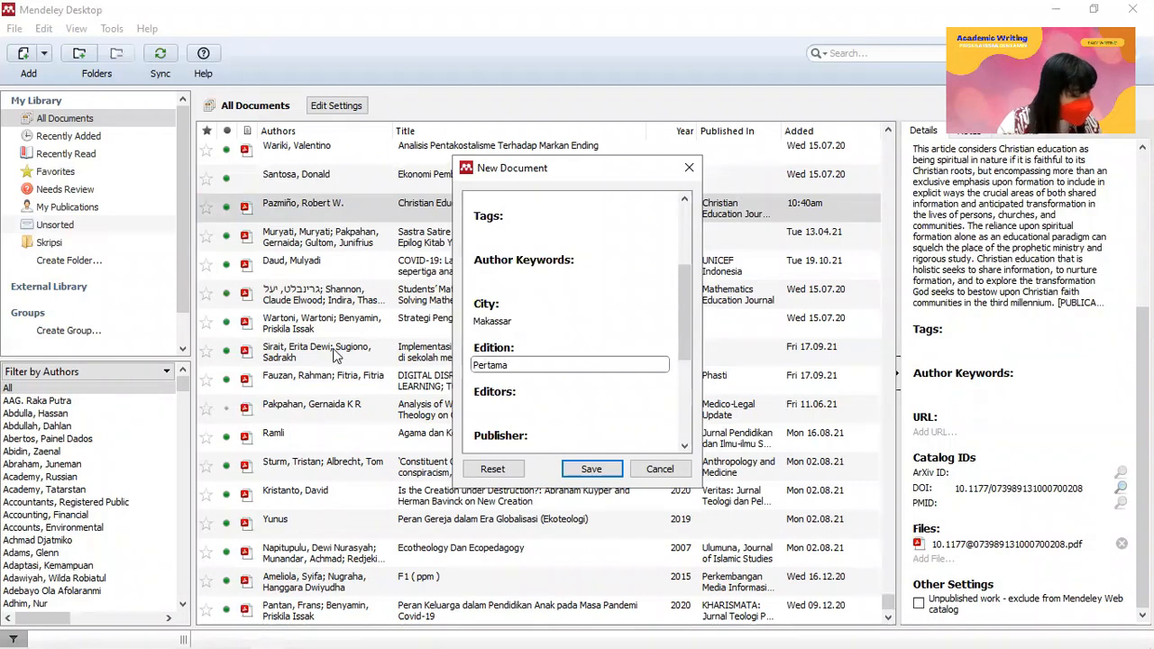
scroll(684, 325, "down", 3)
left_click(493, 324)
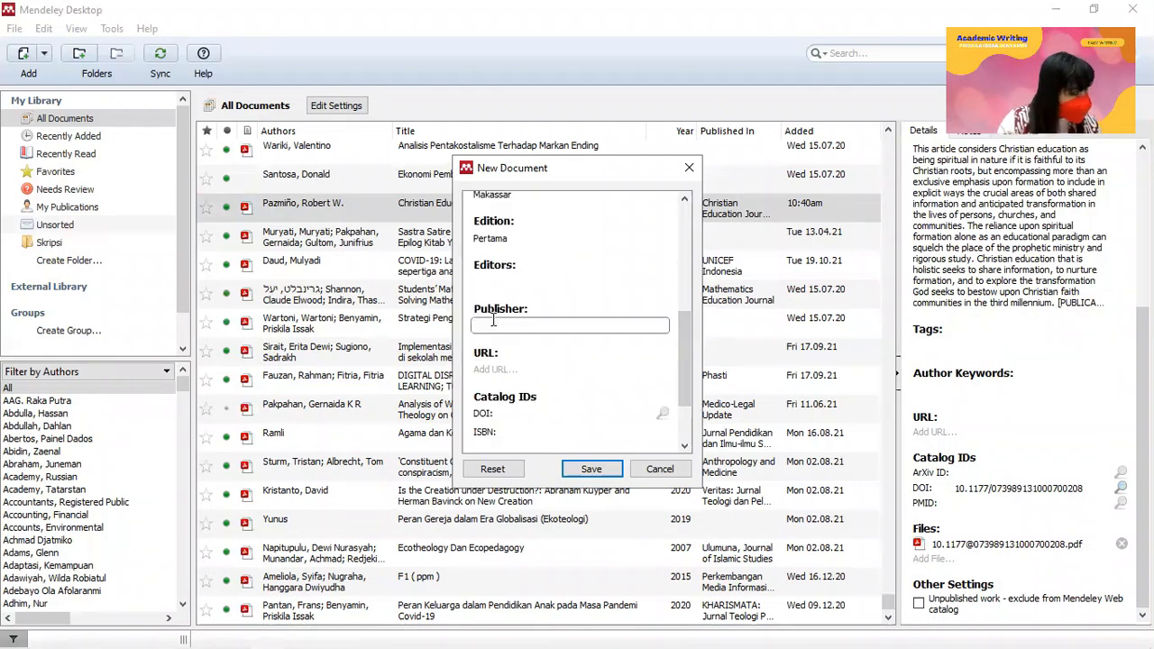
type("NAs Media Pustaka")
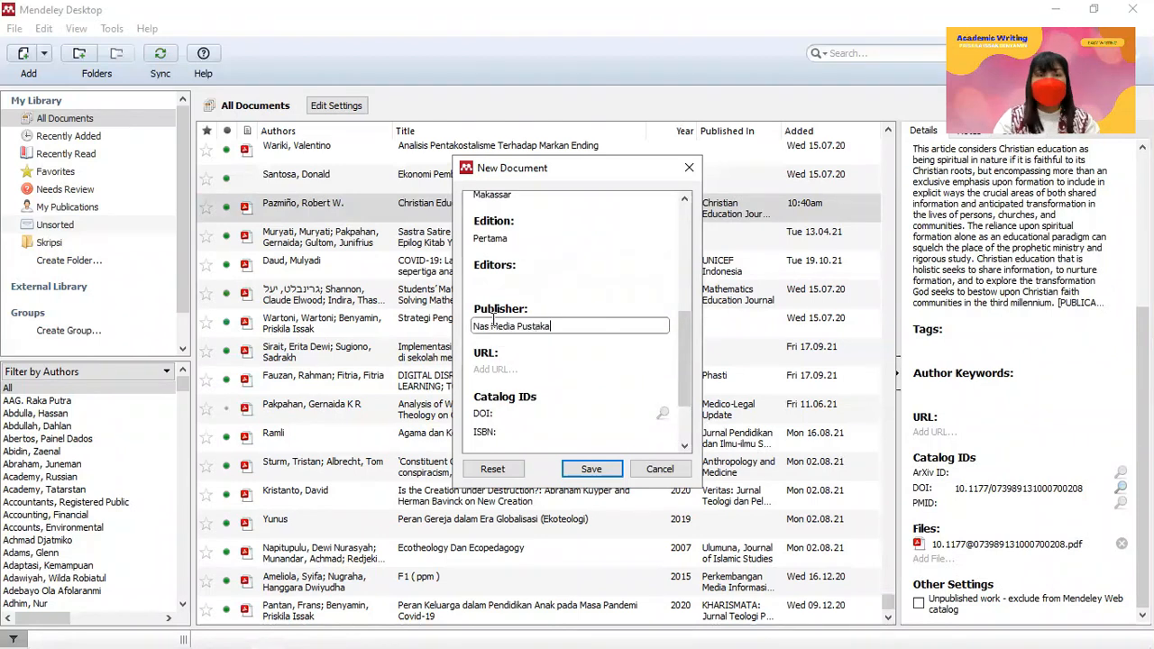
left_click(510, 405)
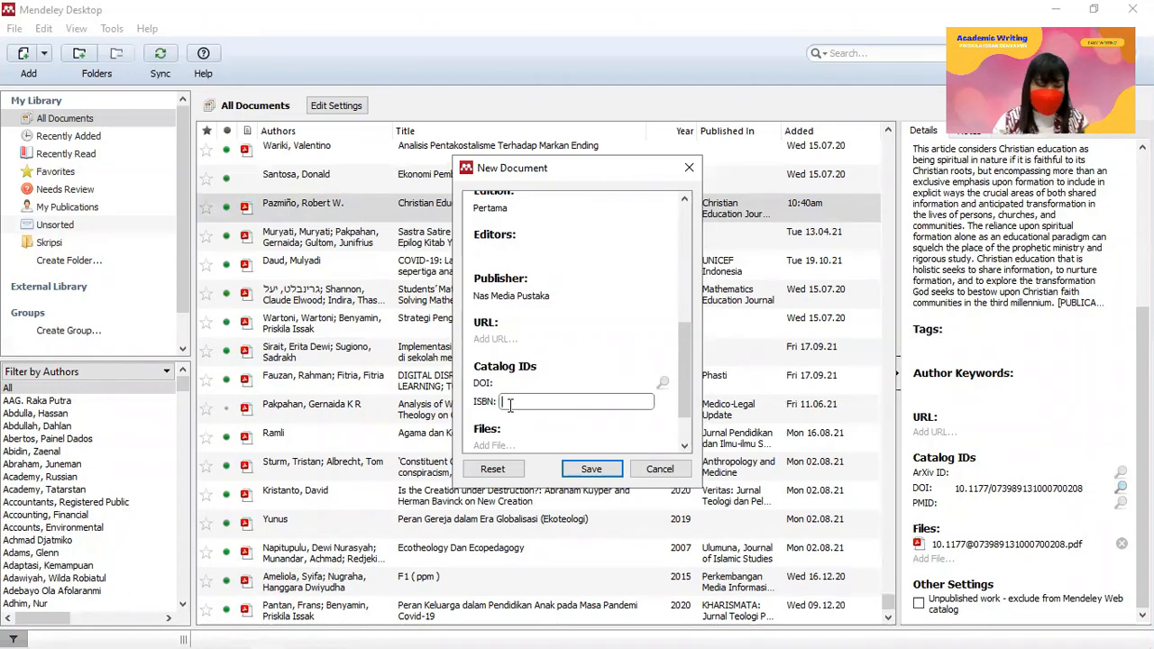
type("9786")
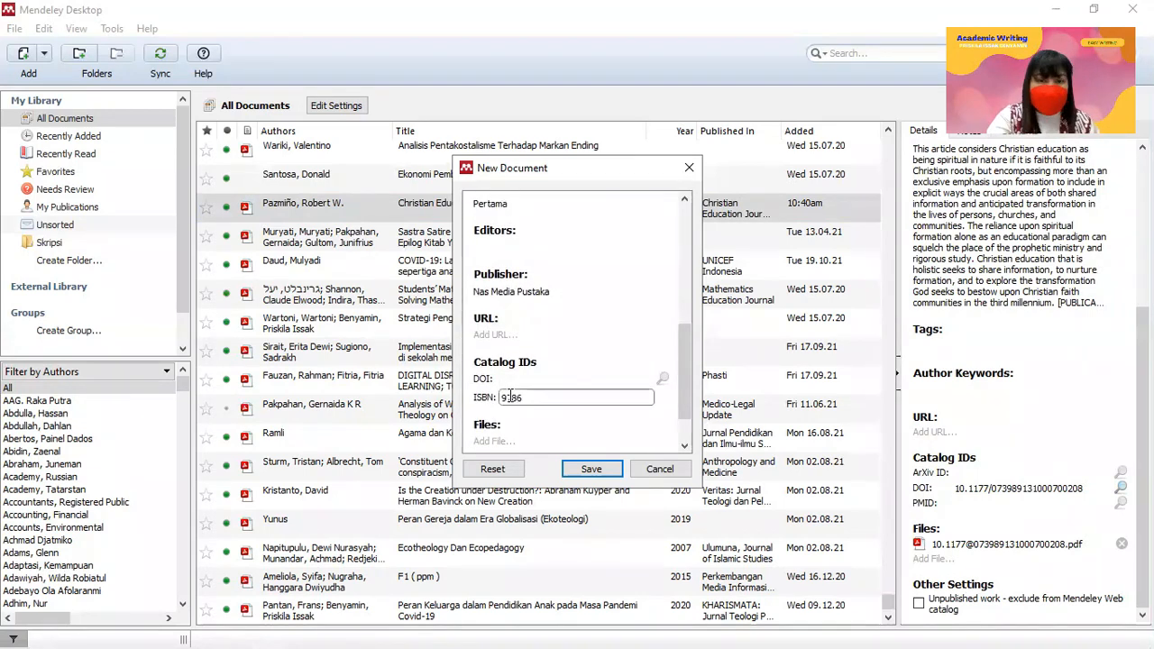
type("236714003")
- Save the new book entry to the library and review its recorded details
scroll(511, 415, "down", 2)
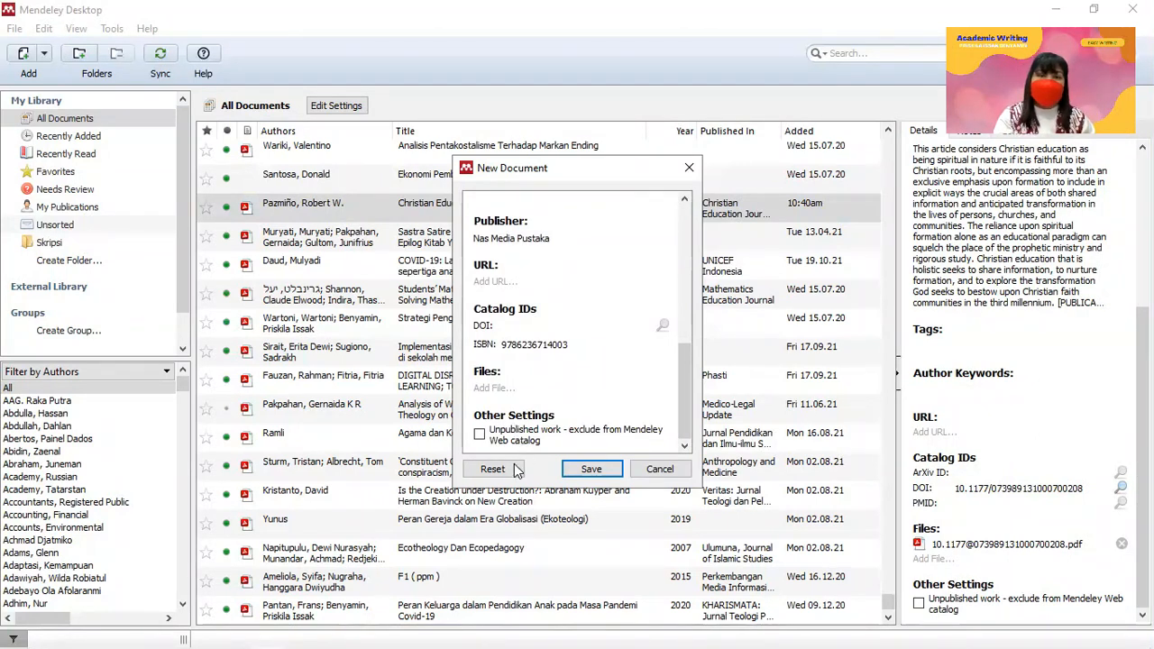
left_click(591, 469)
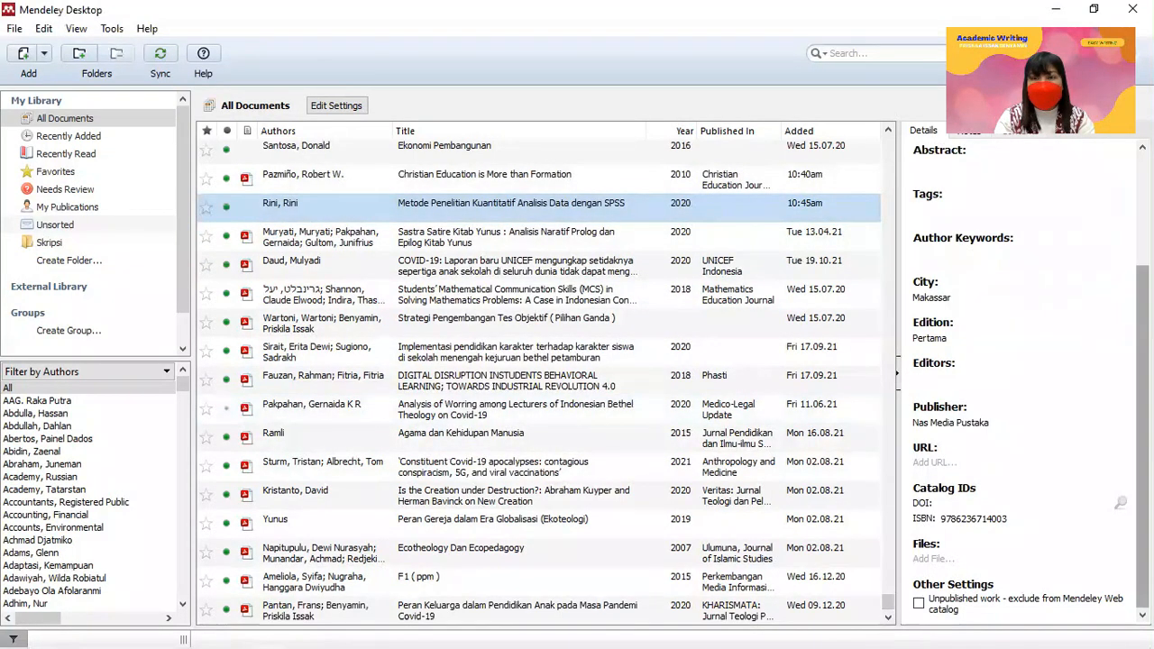
left_click_drag(1142, 433, 1142, 320)
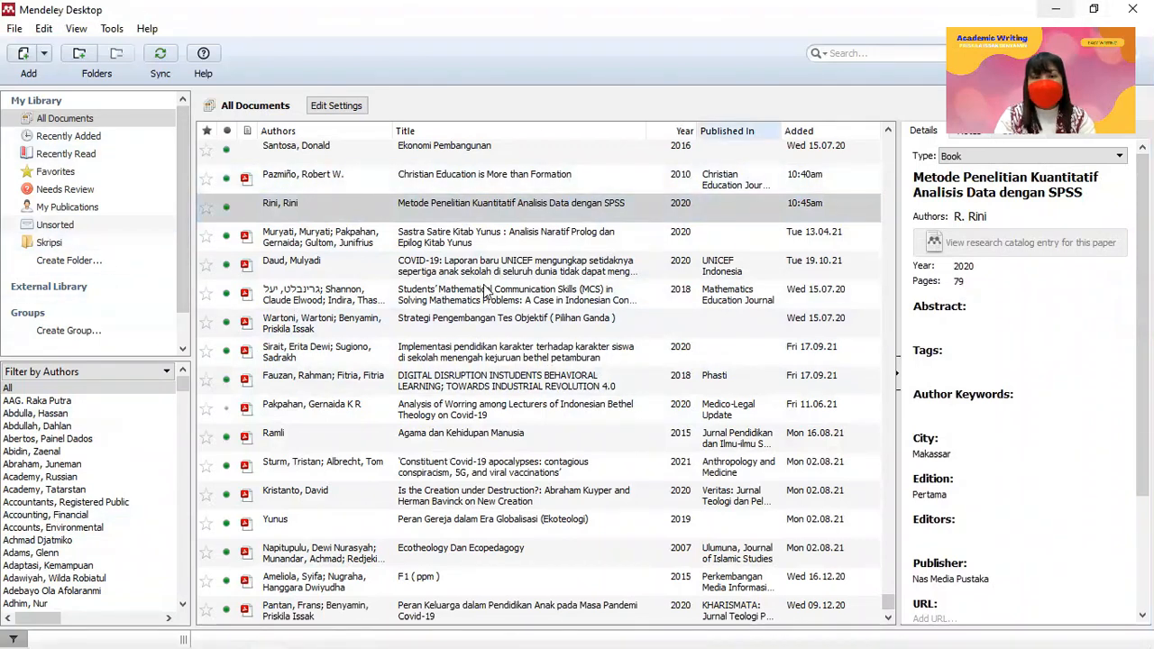
- Switch to Google Chrome, choose the personal user profile and maximize its new browser window
left_click(140, 634)
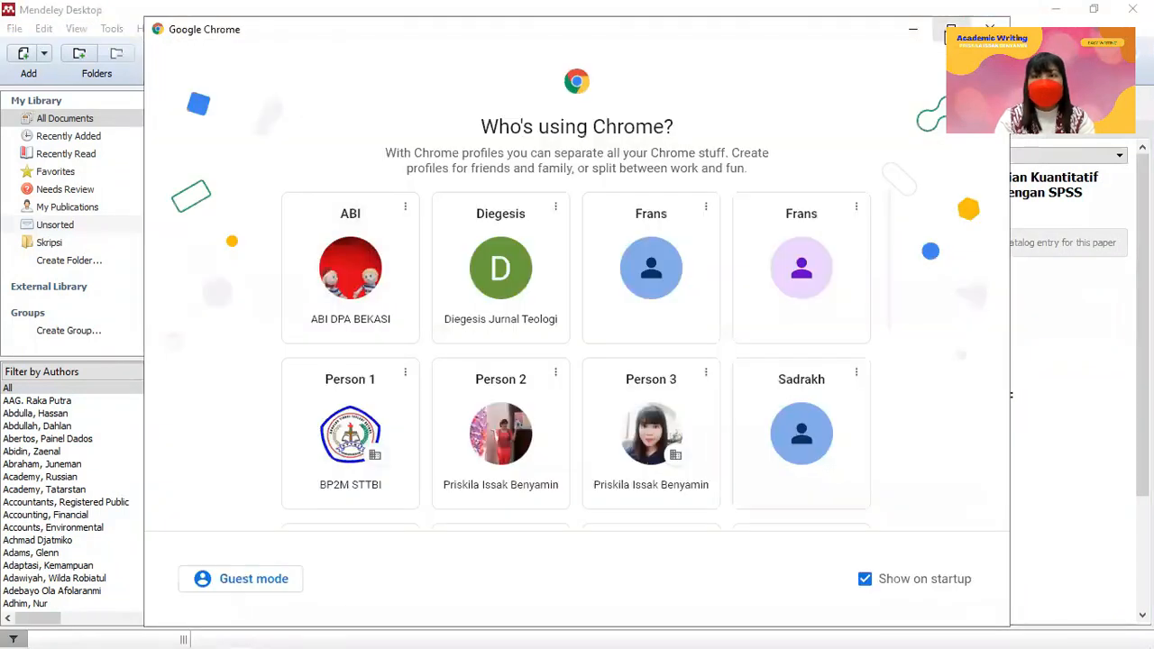
left_click(951, 29)
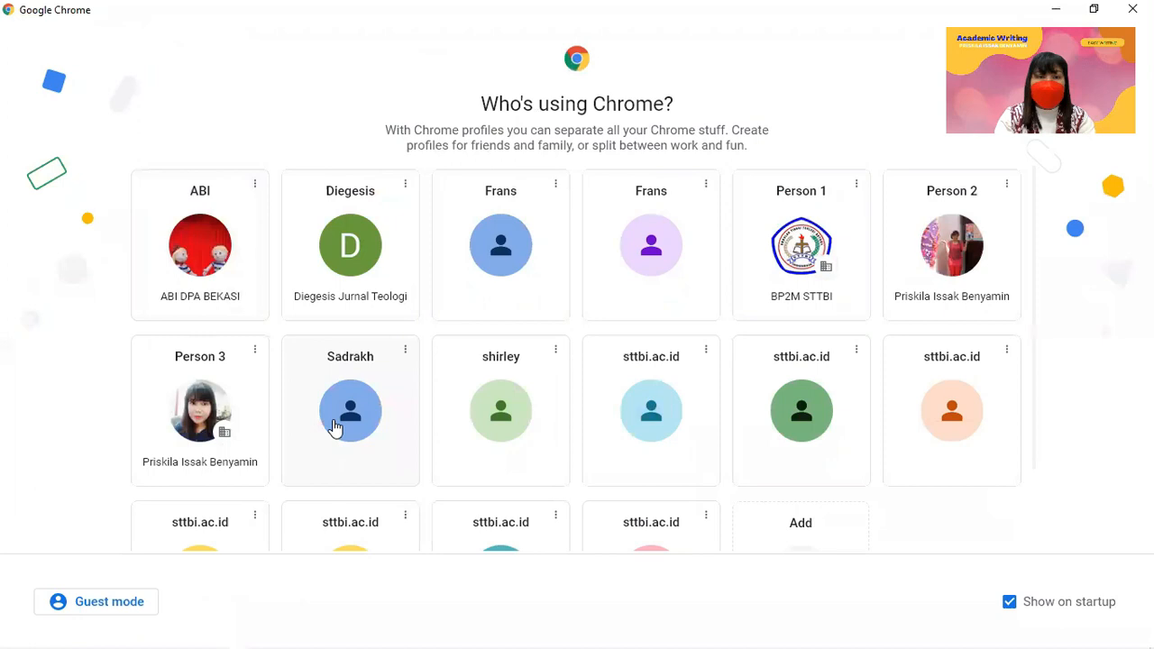
left_click(974, 270)
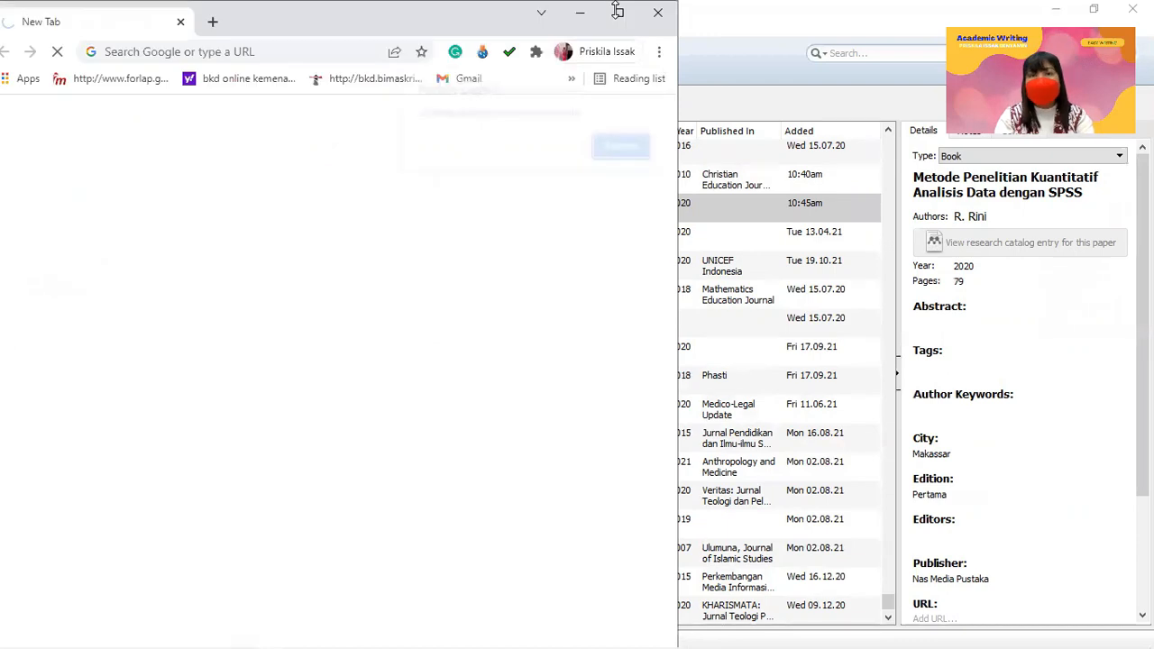
left_click(628, 26)
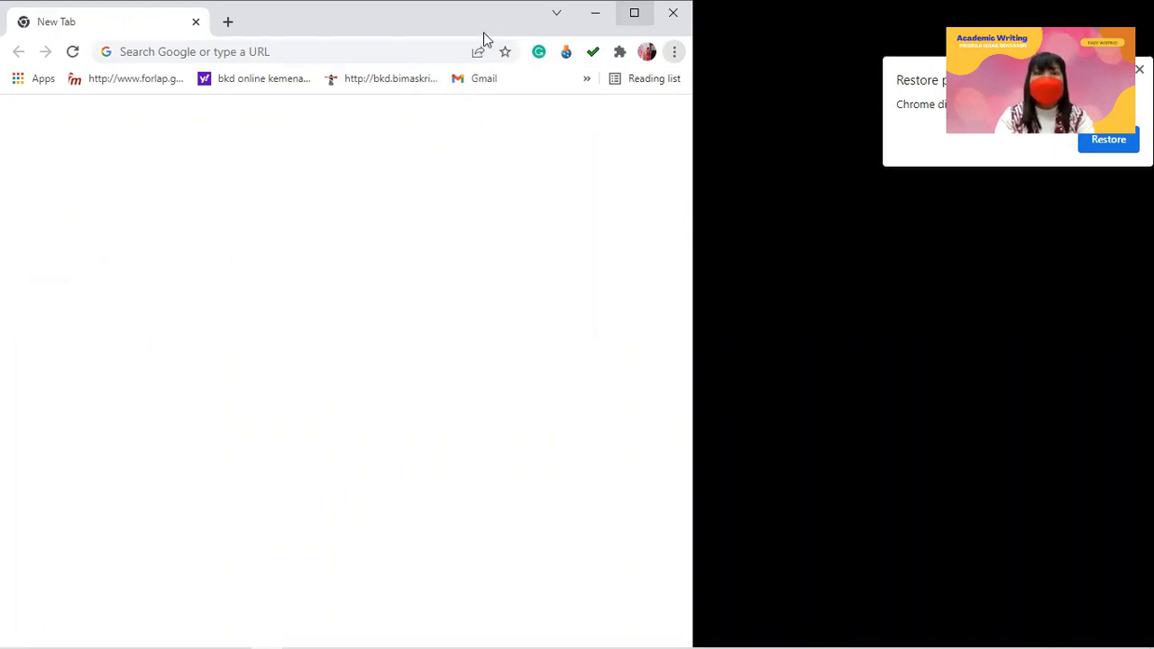
left_click(628, 18)
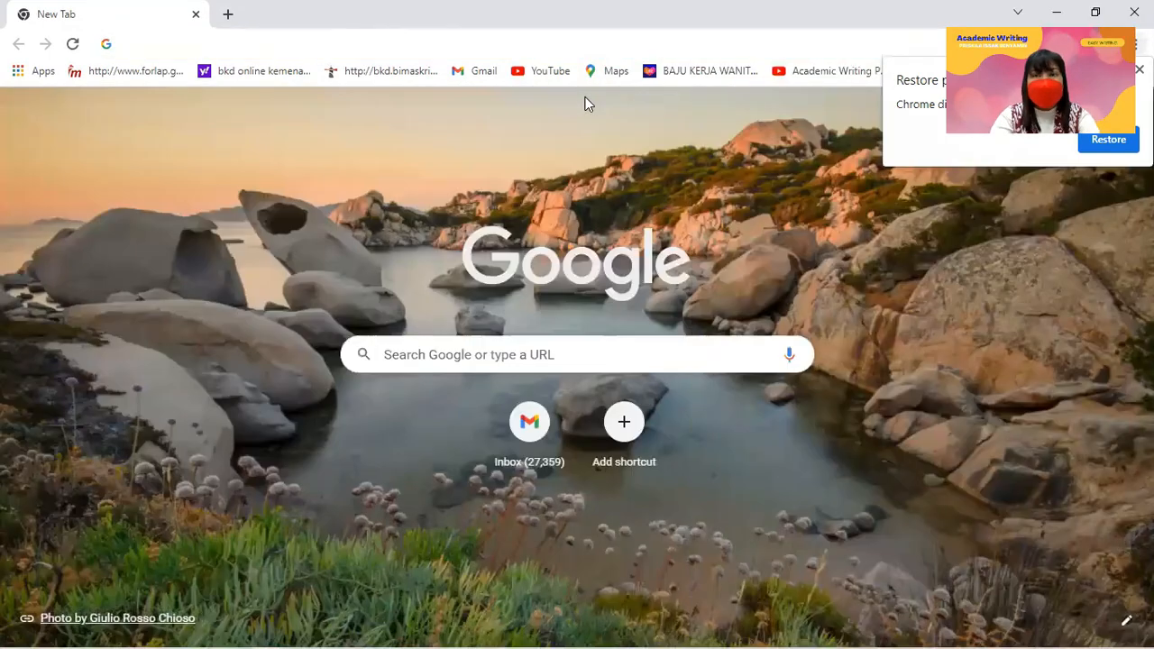
- Search the web for "google books" and open the Google Buku site
type("g")
key("Right")
key("BackSpace")
key("BackSpace")
key("BackSpace")
key("BackSpace")
key("BackSpace")
key("BackSpace")
key("BackSpace")
key("BackSpace")
key("BackSpace")
key("BackSpace")
key("BackSpace")
key("BackSpace")
key("BackSpace")
key("BackSpace")
key("BackSpace")
key("BackSpace")
key("BackSpace")
key("BackSpace")
key("BackSpace")
key("BackSpace")
type("oogle books")
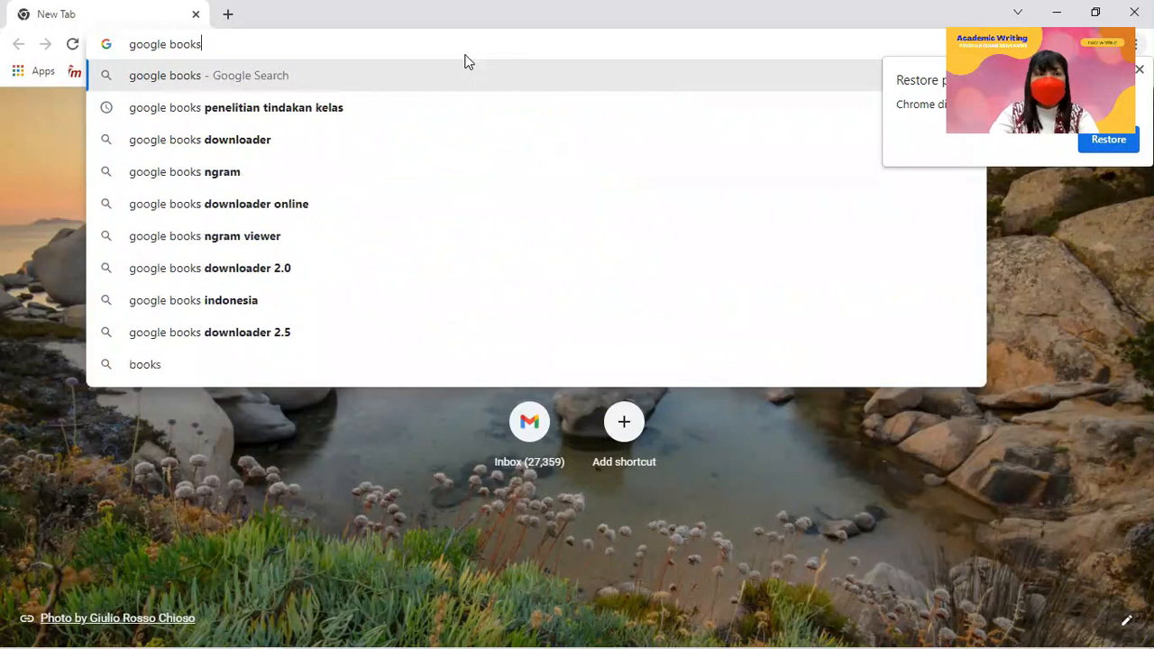
key("Return")
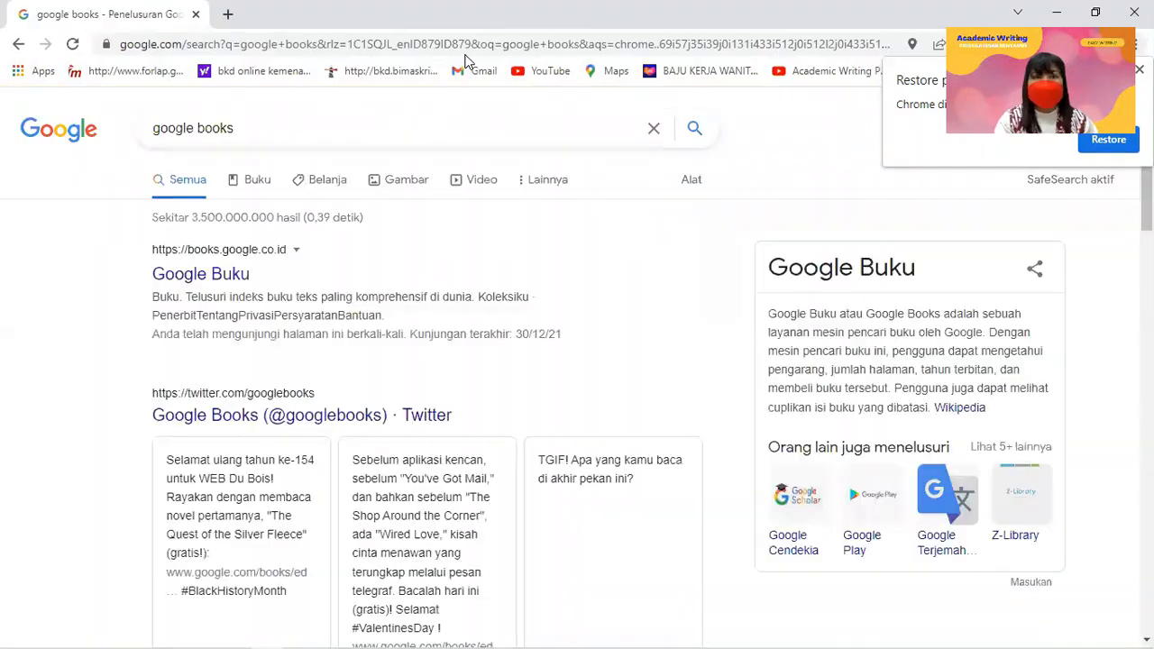
left_click(215, 274)
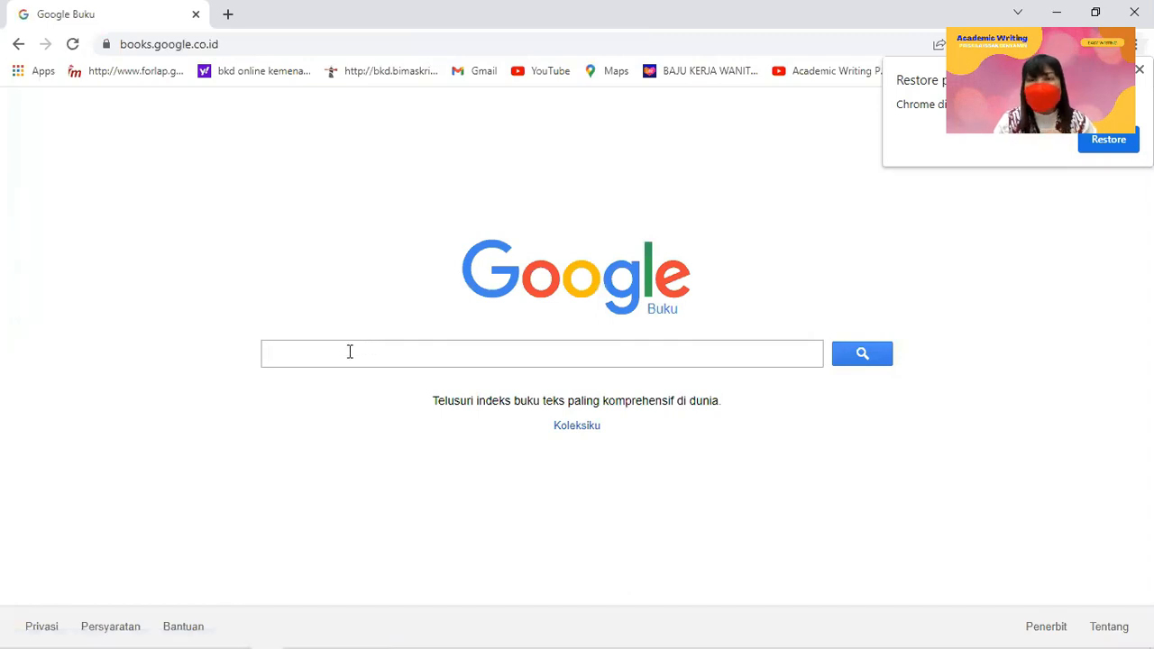
- Search Google Buku for "pendidikan agama kristen" and open the book Pendidikan Agama Kristen Dalam Alkitab Dan Dunia Pendidikan
type("pendidikan")
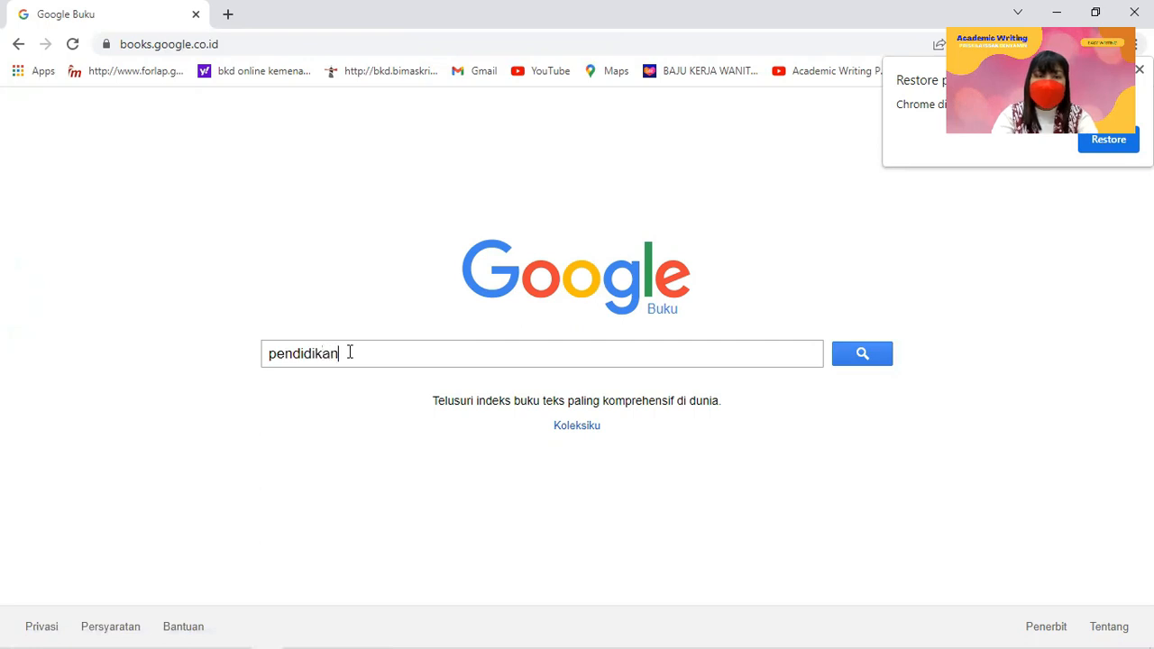
type(" agama ")
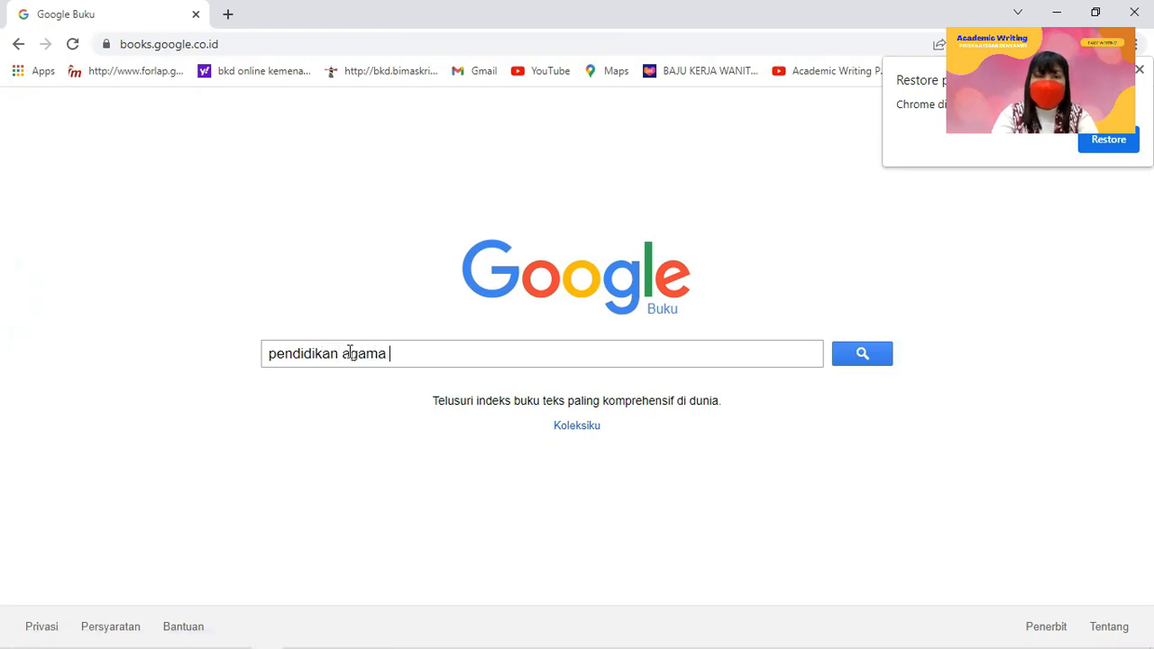
type("kristen")
key("Return")
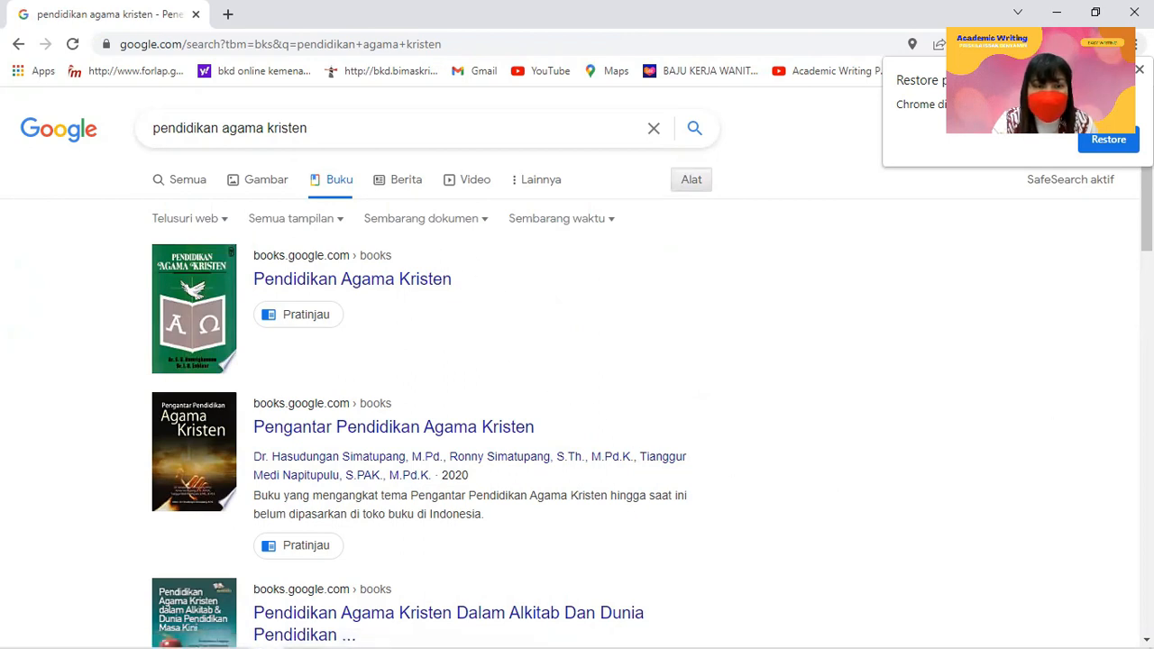
scroll(576, 377, "down", 2)
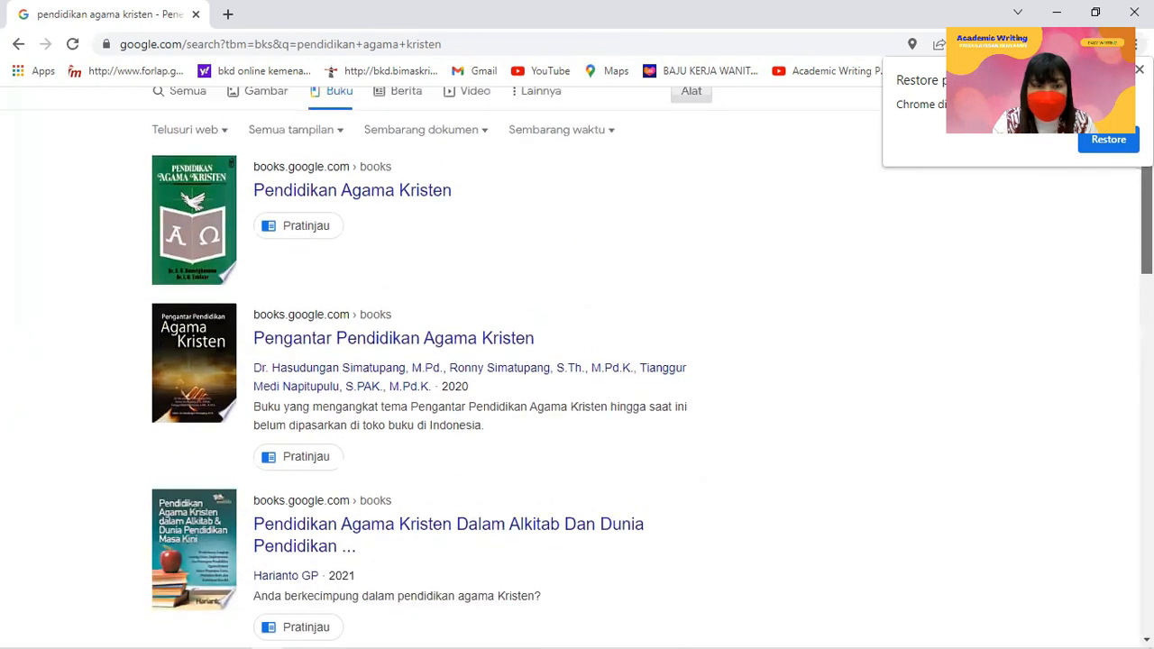
scroll(364, 512, "down", 1)
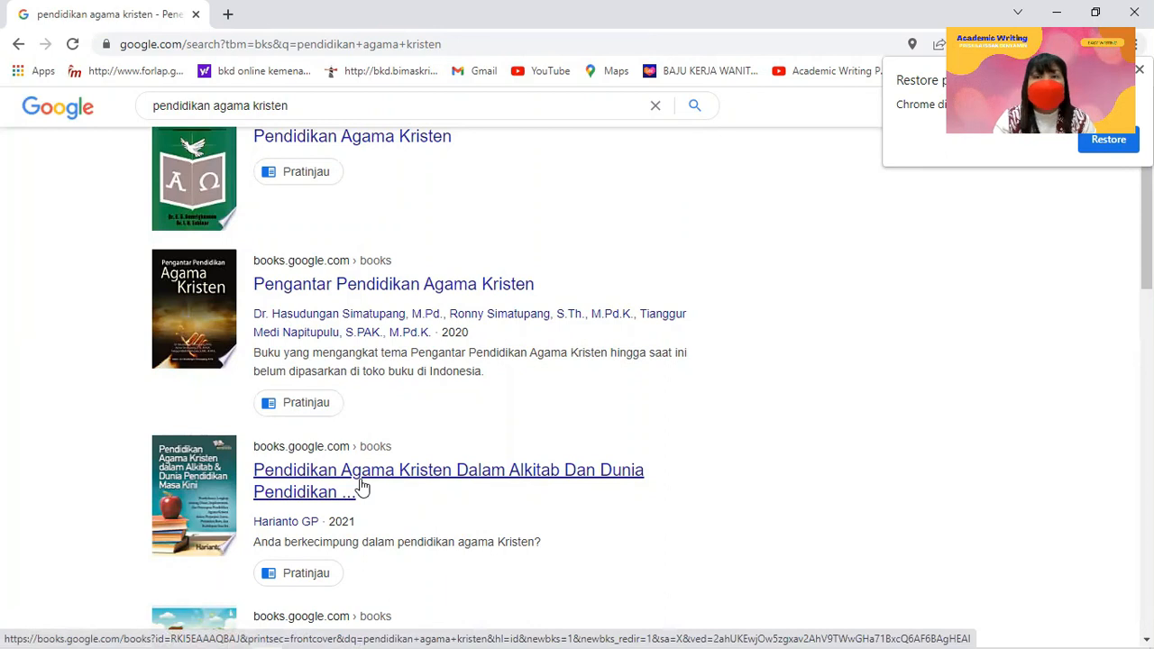
left_click(362, 488)
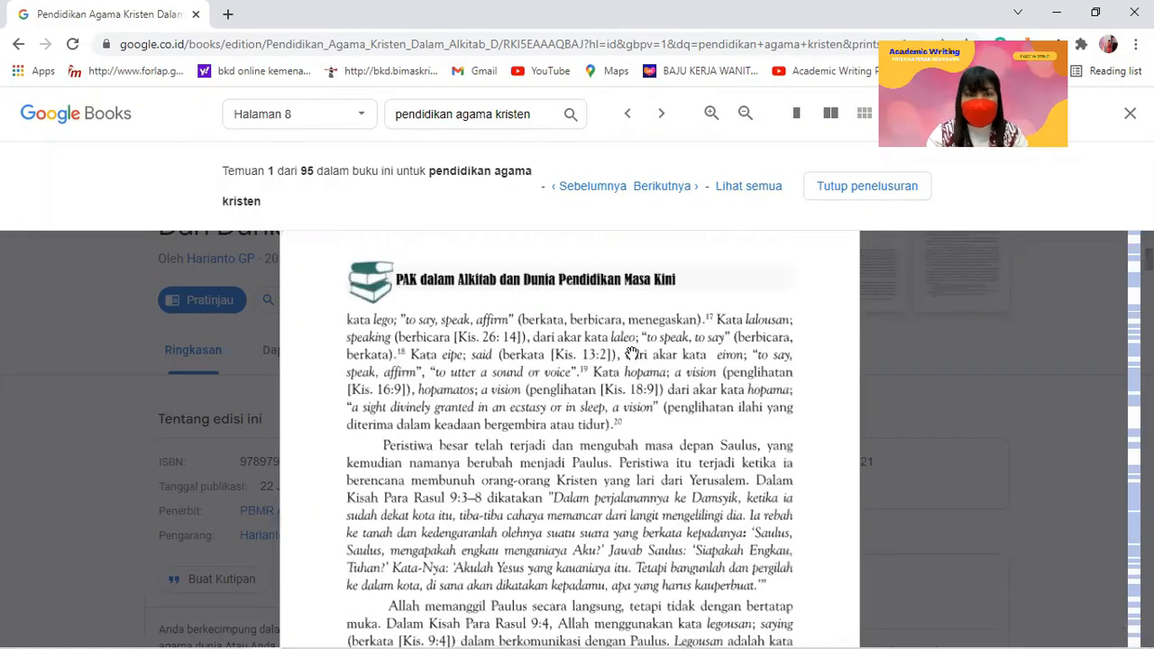
- Browse the book preview back to its front matter to examine the publication details on page ii
scroll(631, 352, "down", 10)
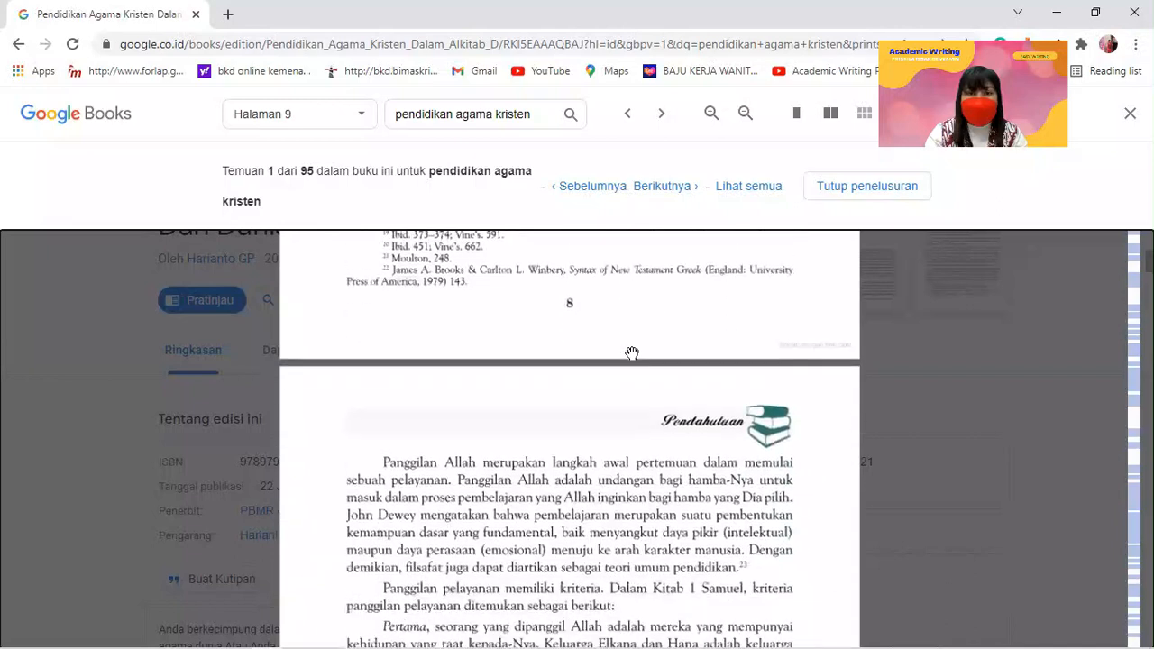
scroll(631, 352, "up", 10)
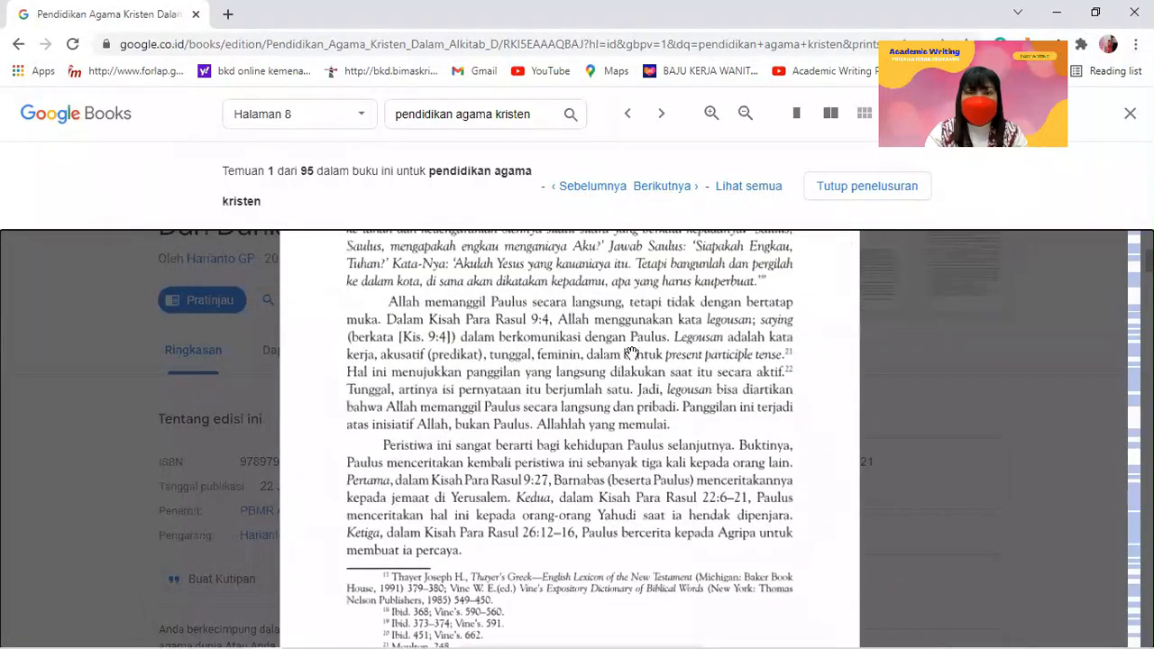
scroll(631, 351, "up", 10)
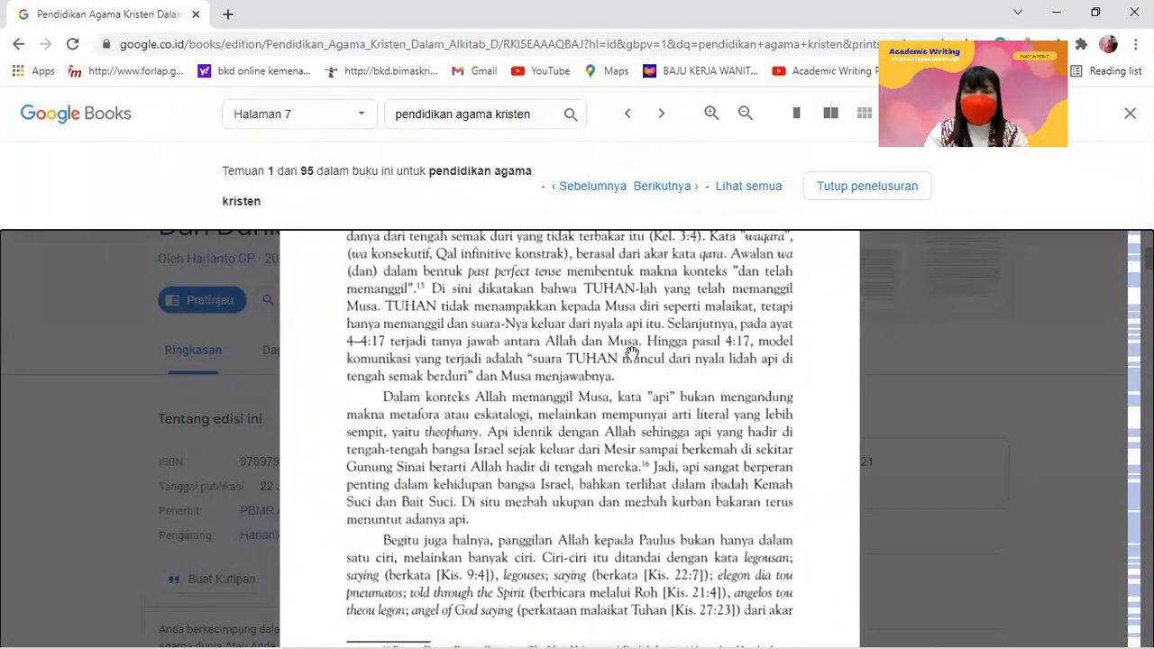
scroll(631, 352, "up", 10)
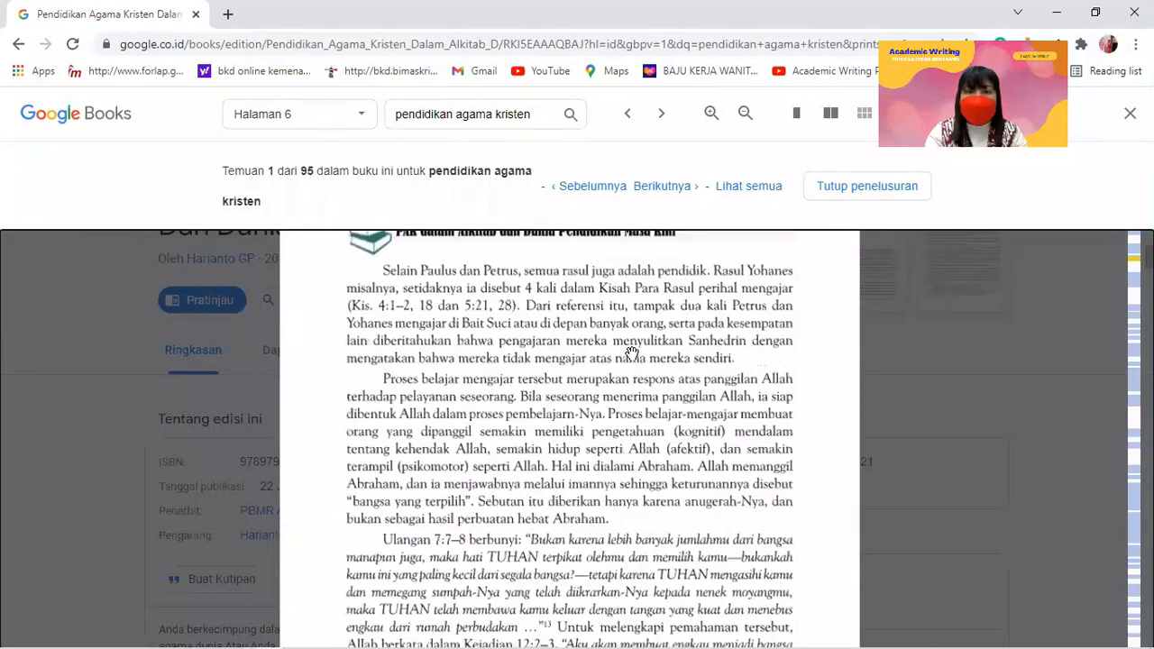
scroll(631, 351, "up", 10)
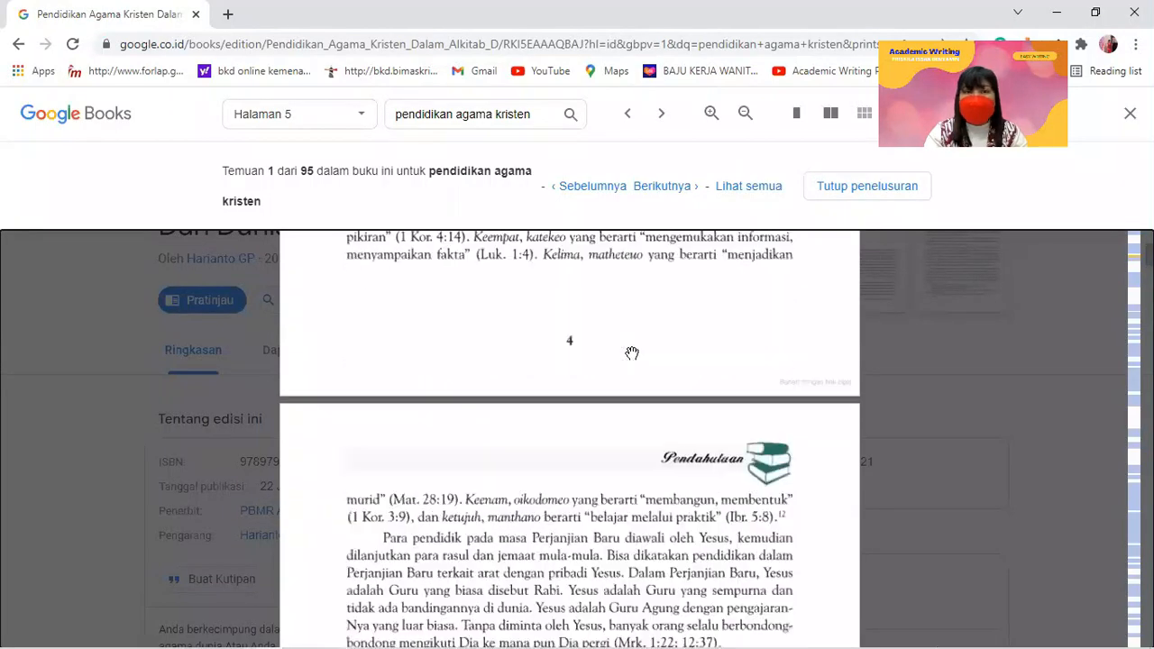
scroll(631, 352, "up", 15)
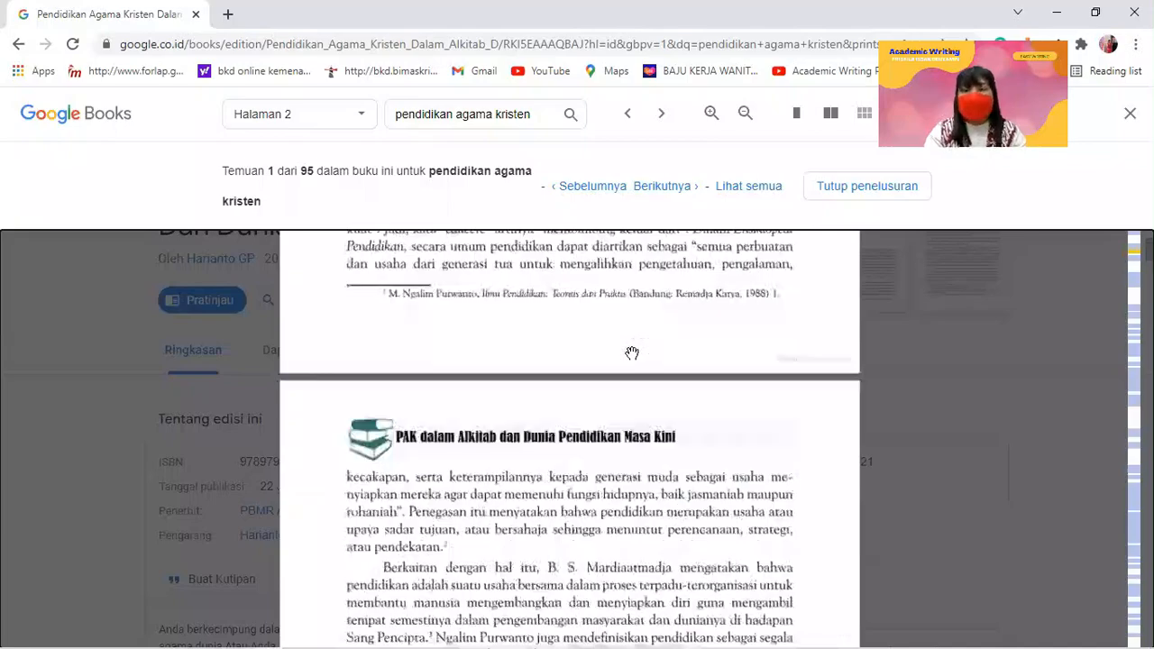
scroll(631, 352, "up", 1)
- Restore the browser and Mendeley windows to smaller sizes, narrow Mendeley and place it beside the book's publication page
left_click(1095, 12)
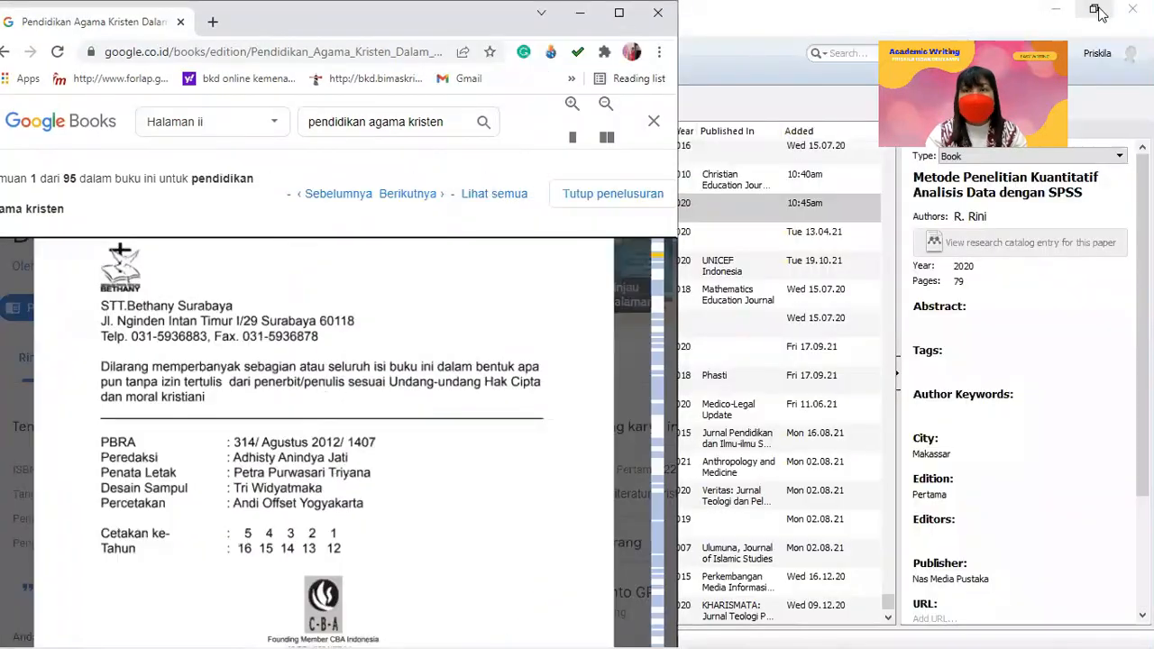
left_click(1096, 12)
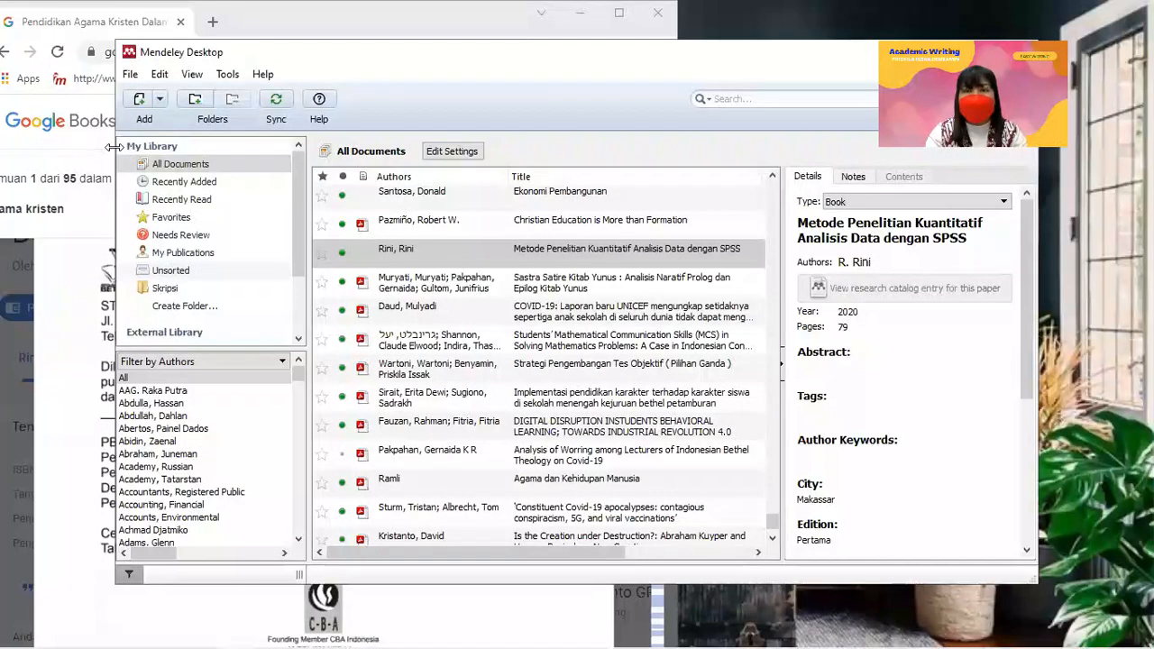
left_click_drag(114, 147, 364, 147)
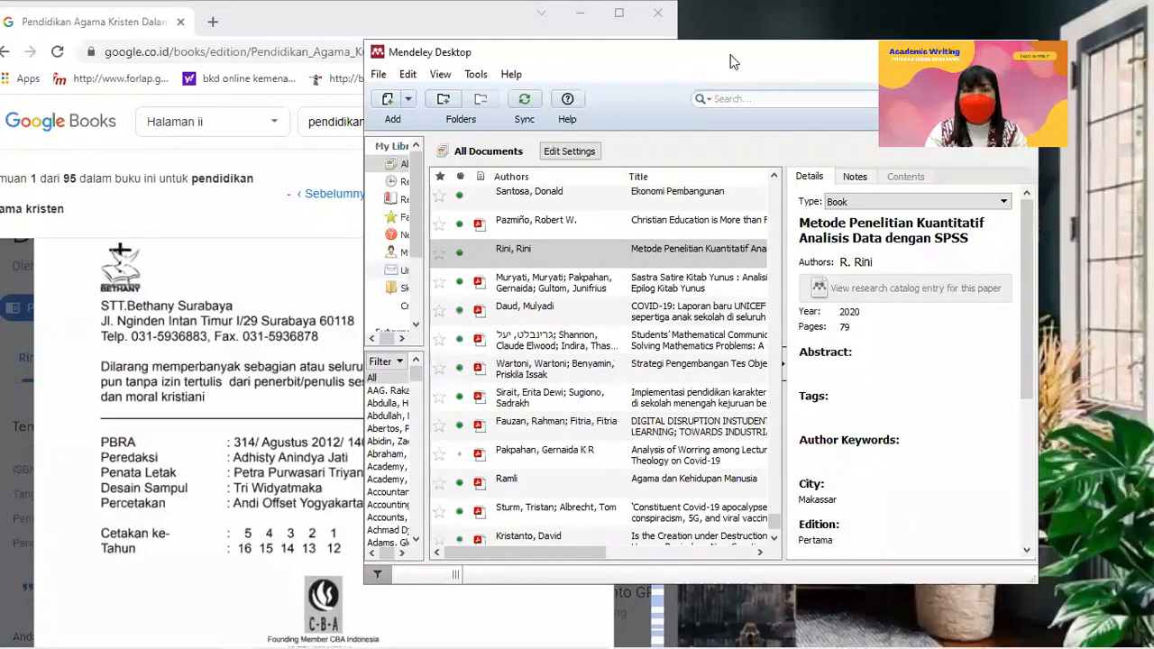
left_click_drag(730, 60, 890, 26)
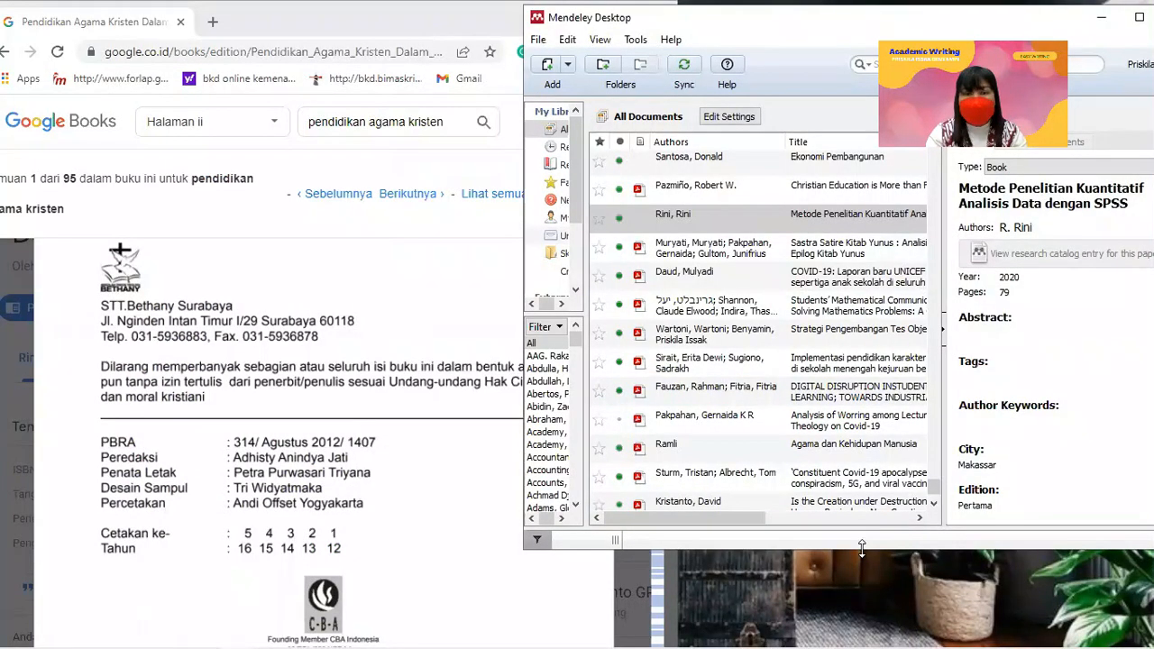
- Enlarge the Mendeley window downward and start a manual library entry with the document type Book
left_click_drag(861, 547, 861, 642)
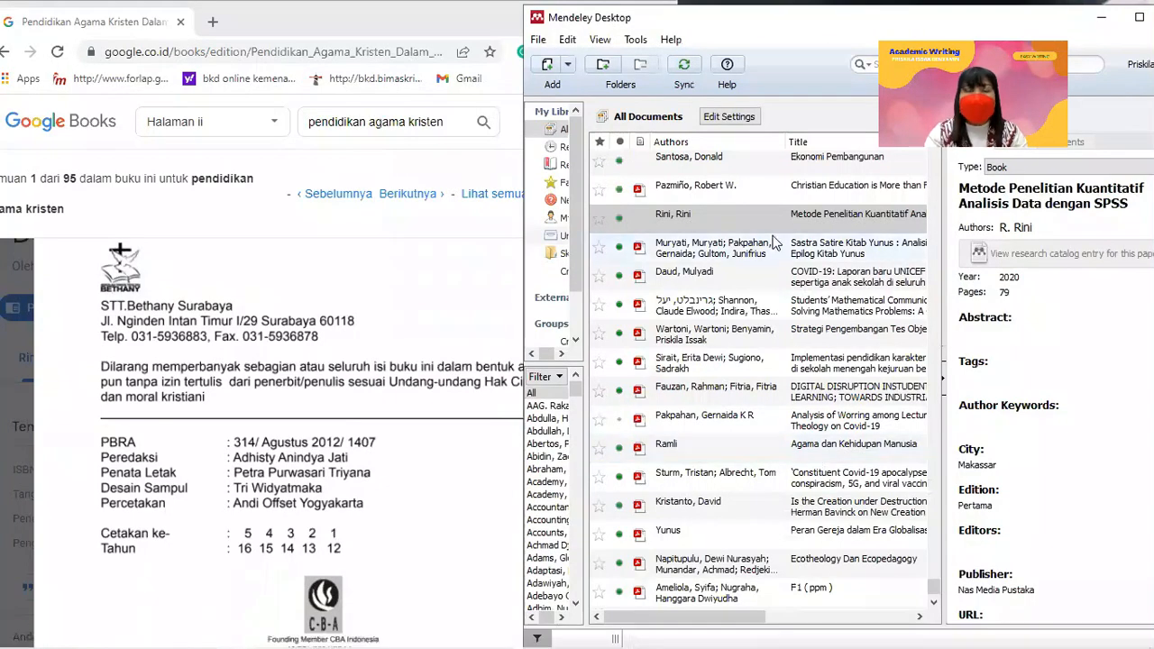
left_click(568, 65)
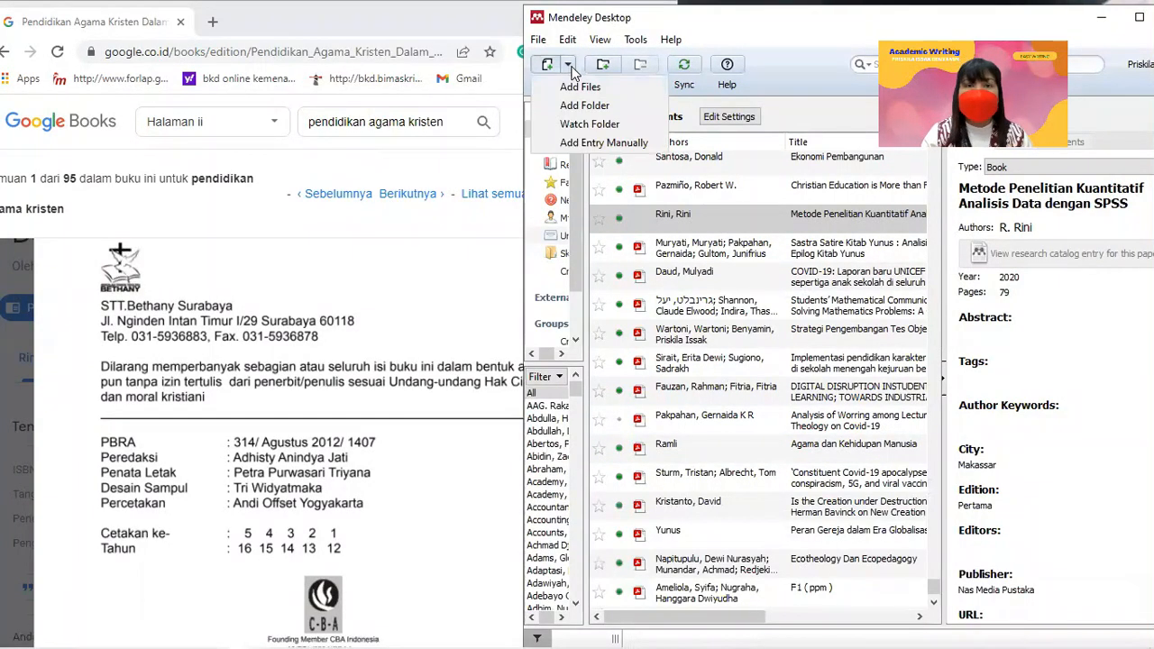
left_click(593, 144)
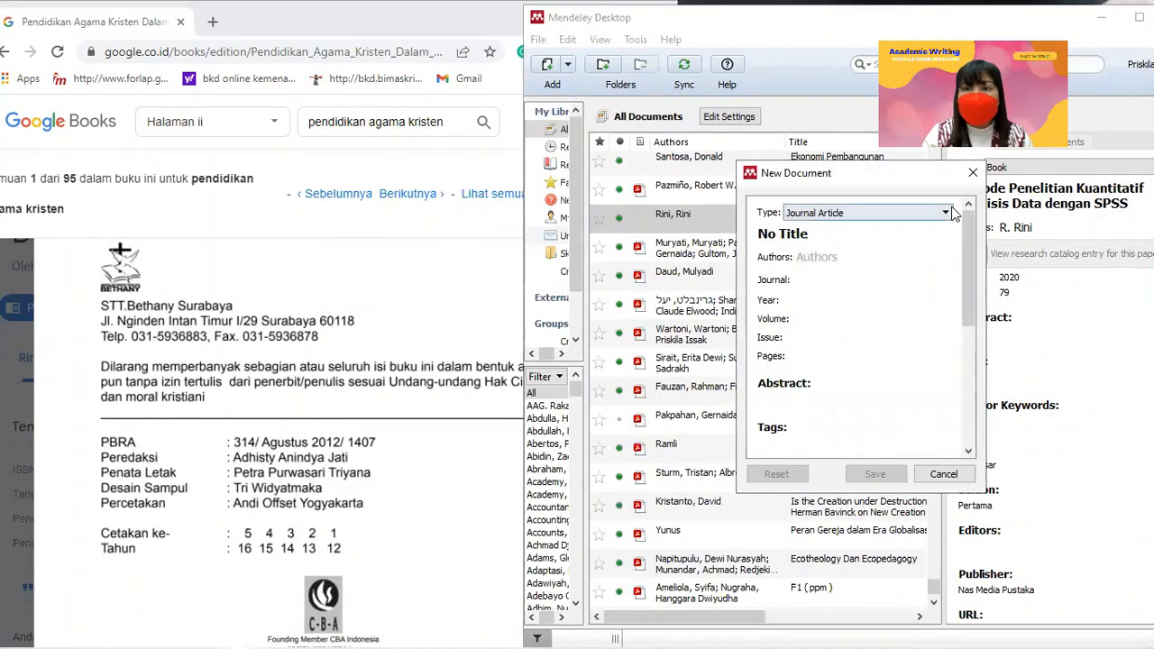
left_click(952, 212)
left_click(916, 228)
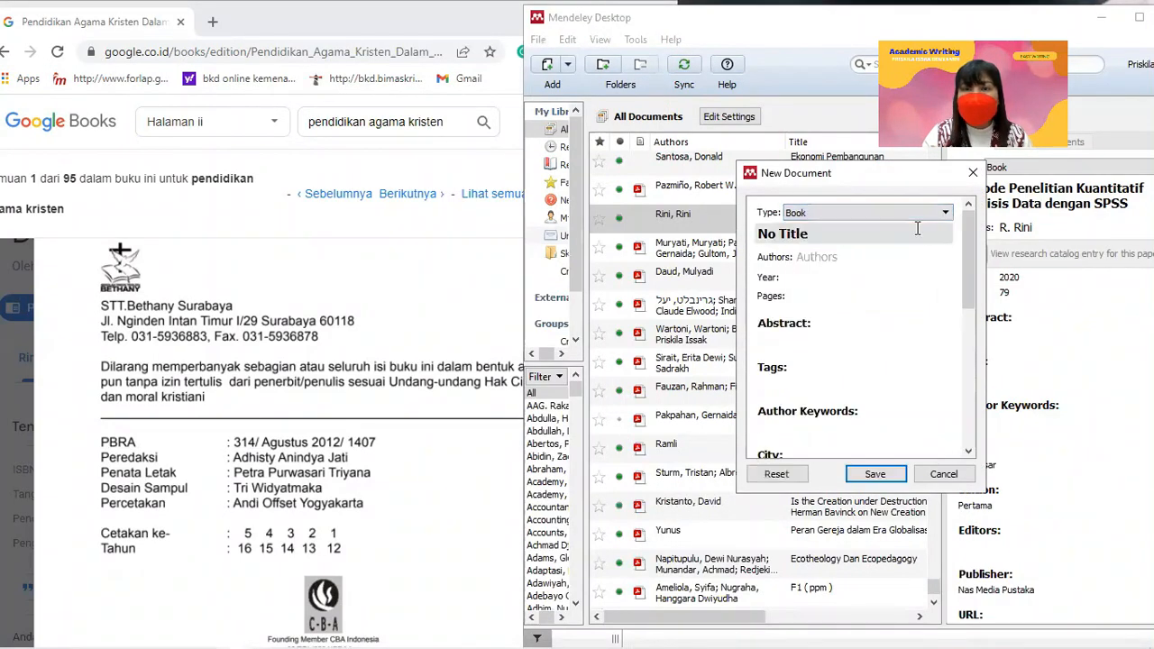
- Enter the cover title "Pendidikan Agama Kristen dalam Alkitab & Dunia Pendidikan Masa Kini" as the new entry's title
left_click(817, 240)
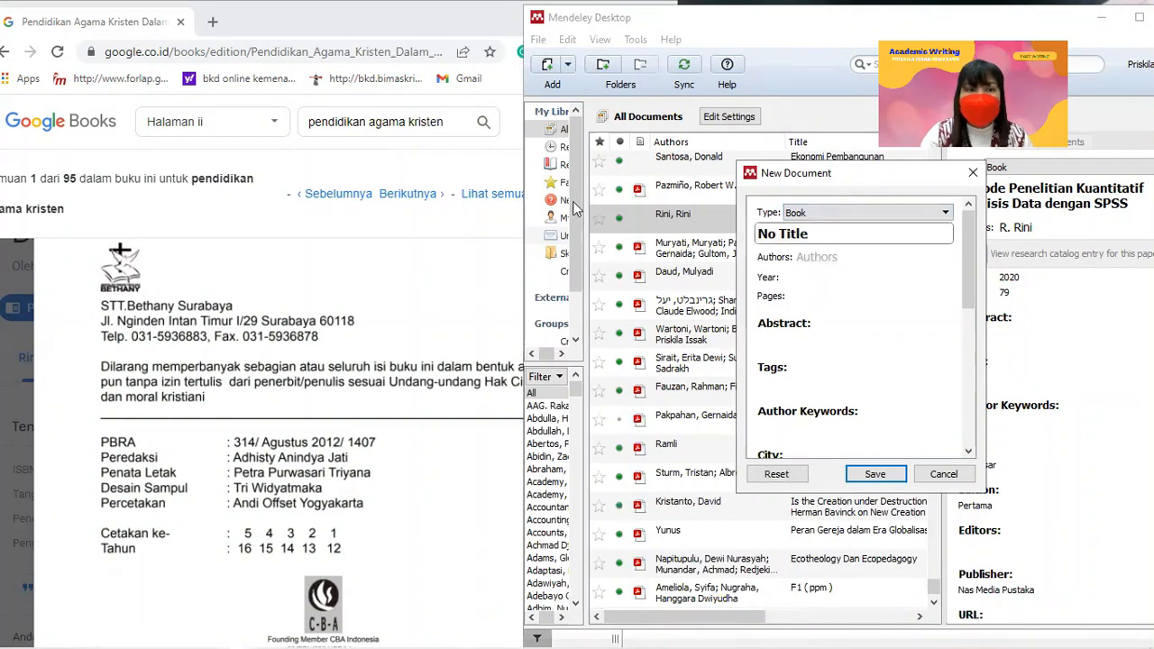
key("BackSpace")
key("BackSpace")
key("BackSpace")
key("BackSpace")
key("BackSpace")
key("BackSpace")
key("BackSpace")
key("BackSpace")
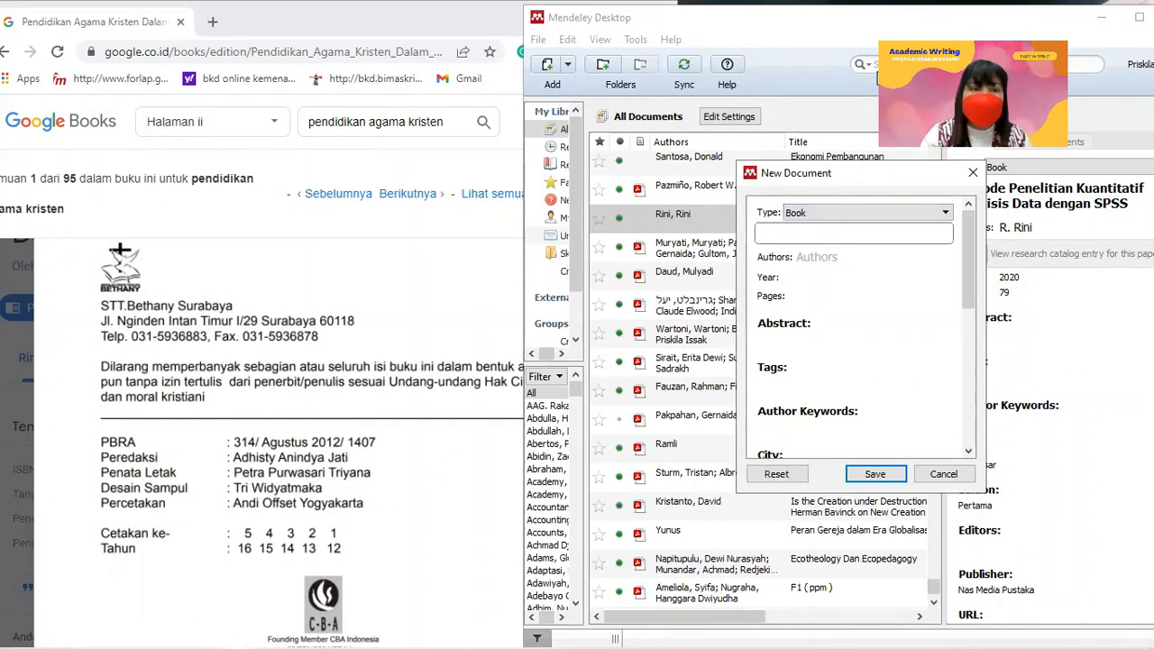
left_click(358, 305)
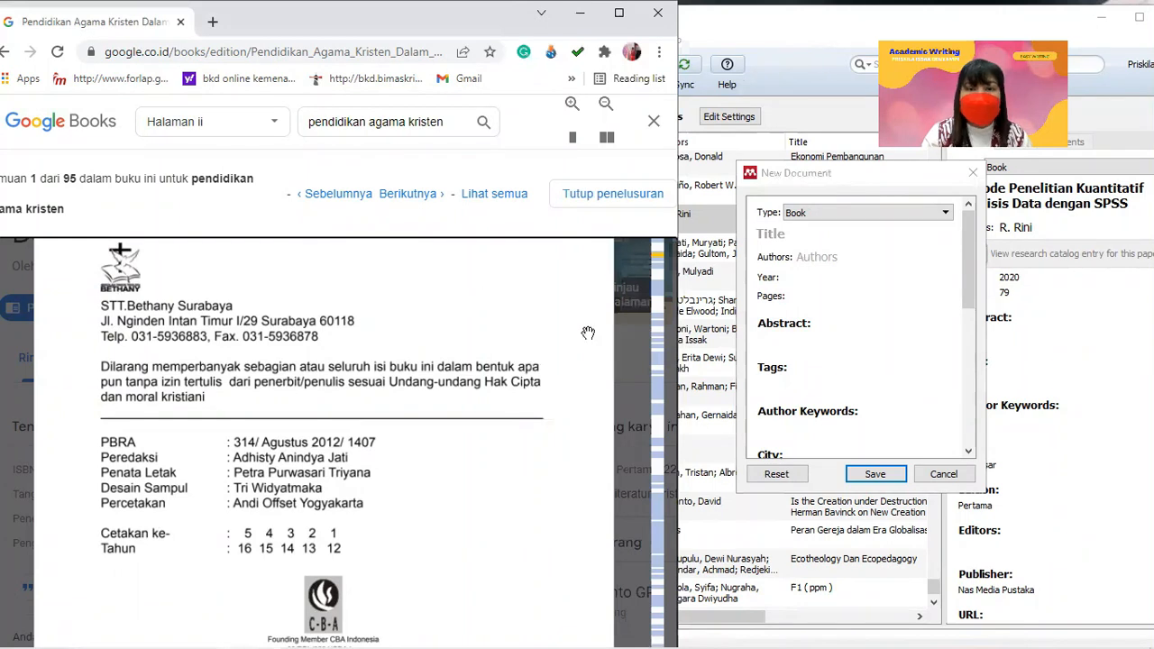
left_click(671, 255)
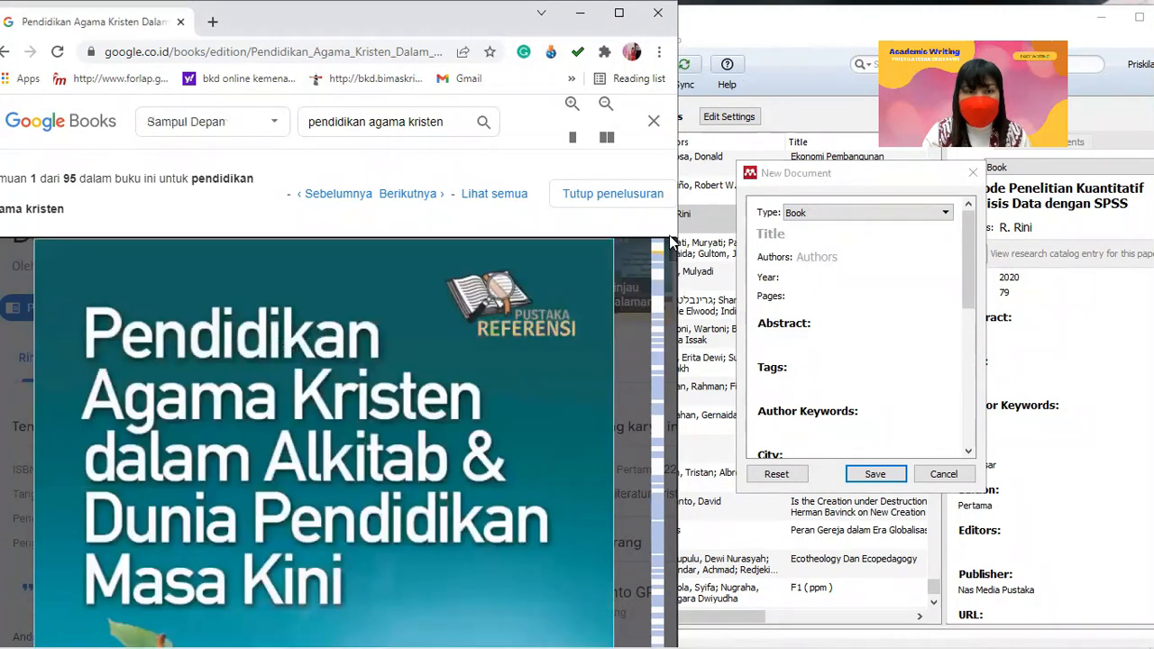
left_click(818, 236)
type("Pendidikan Agama Kristen dala")
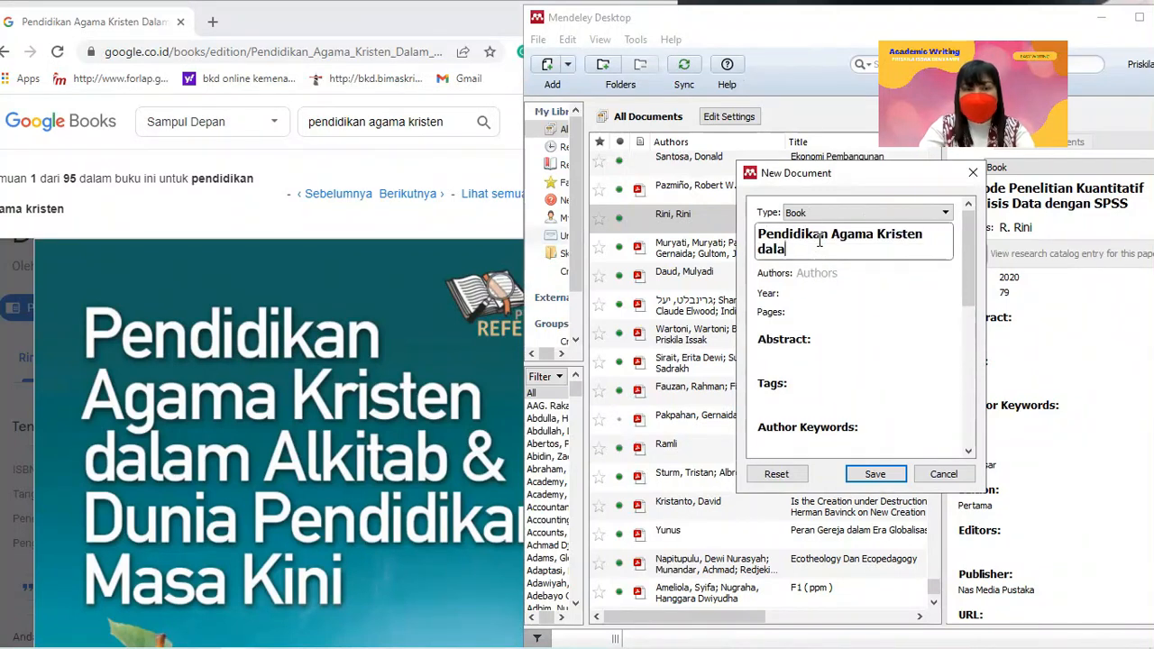
type("m Alkitab ")
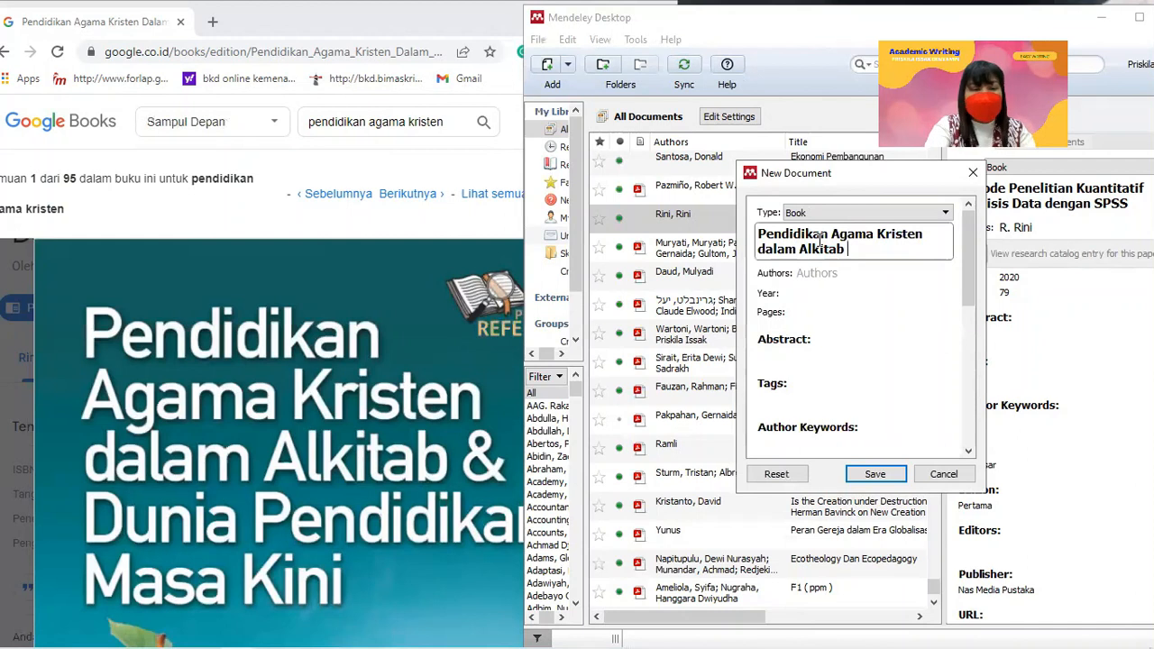
type("& D")
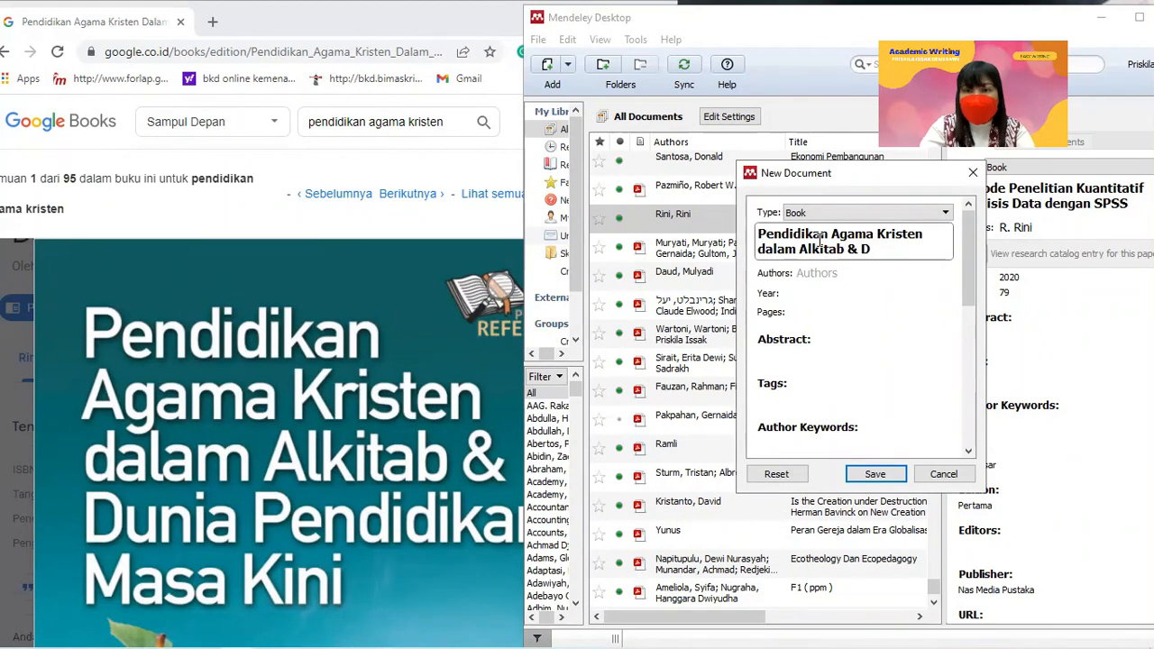
type("unia Pendidikan")
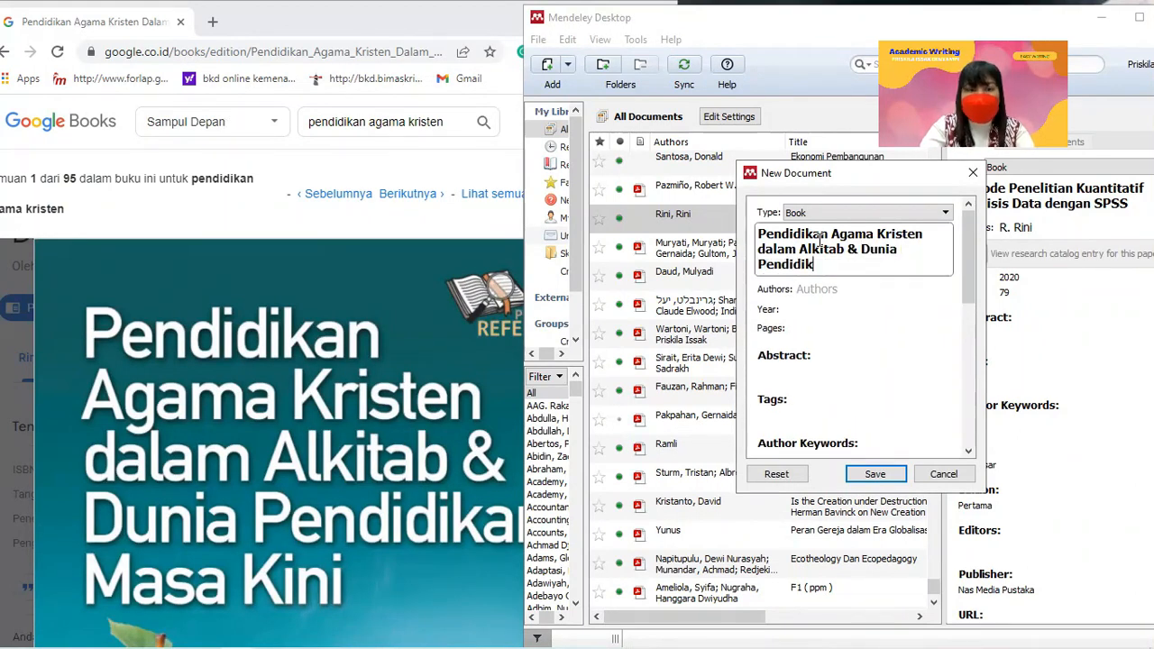
type("ini")
- Find the author on the book's front cover and enter the name in the entry's Authors field, last name first
left_click(350, 347)
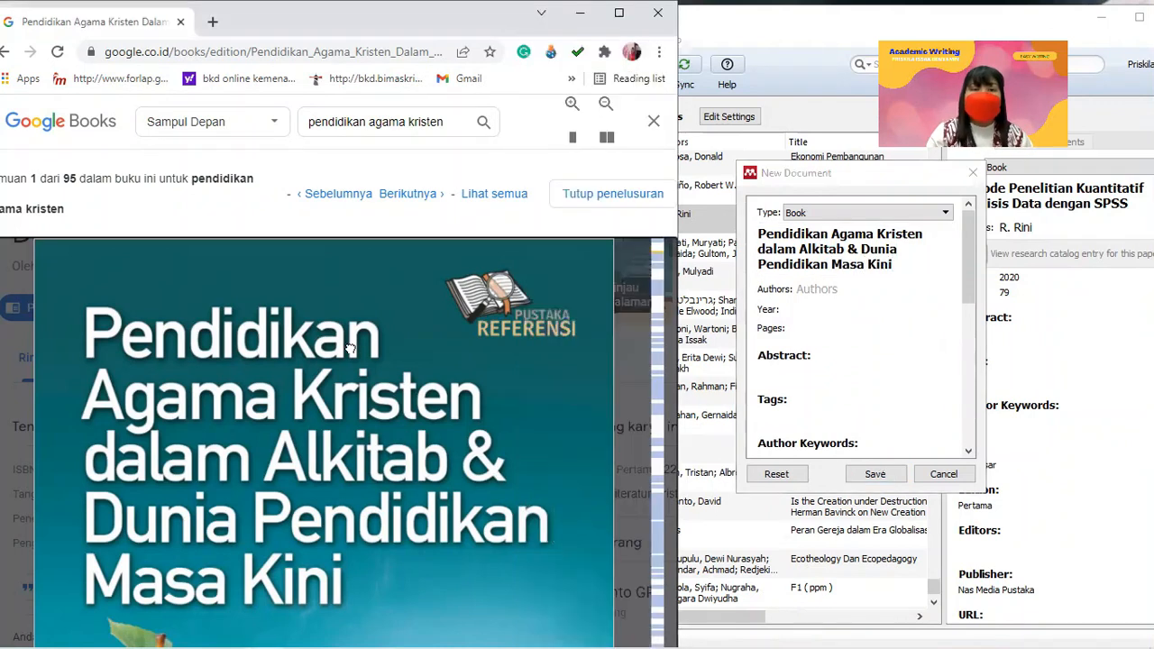
left_click(673, 262)
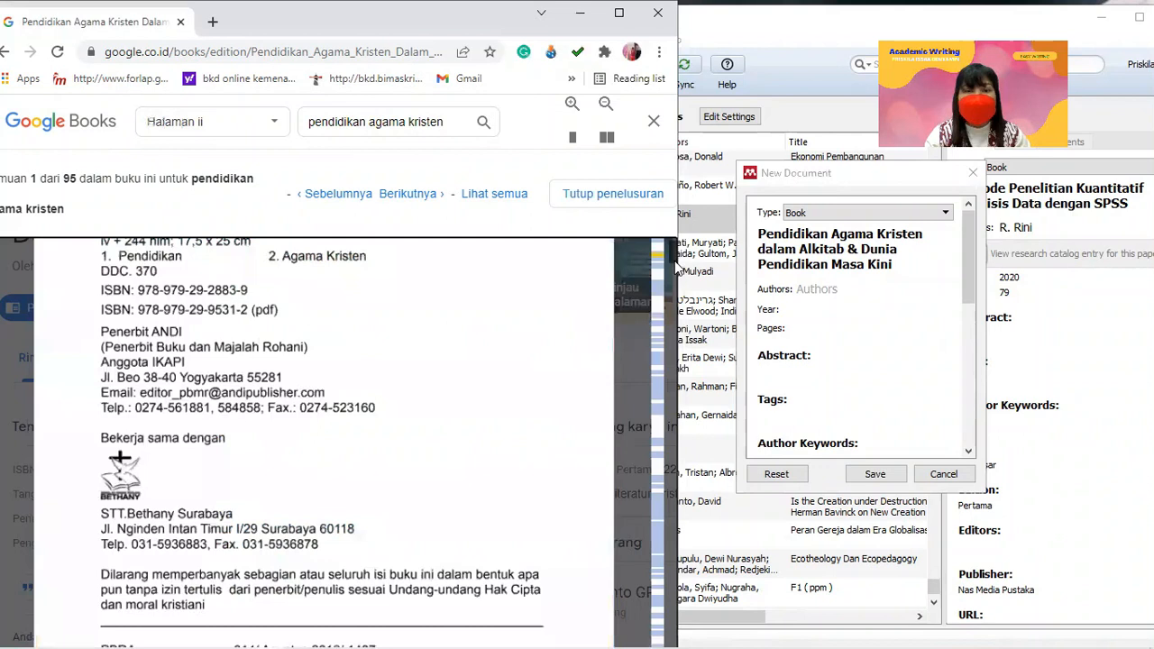
left_click_drag(673, 256, 672, 253)
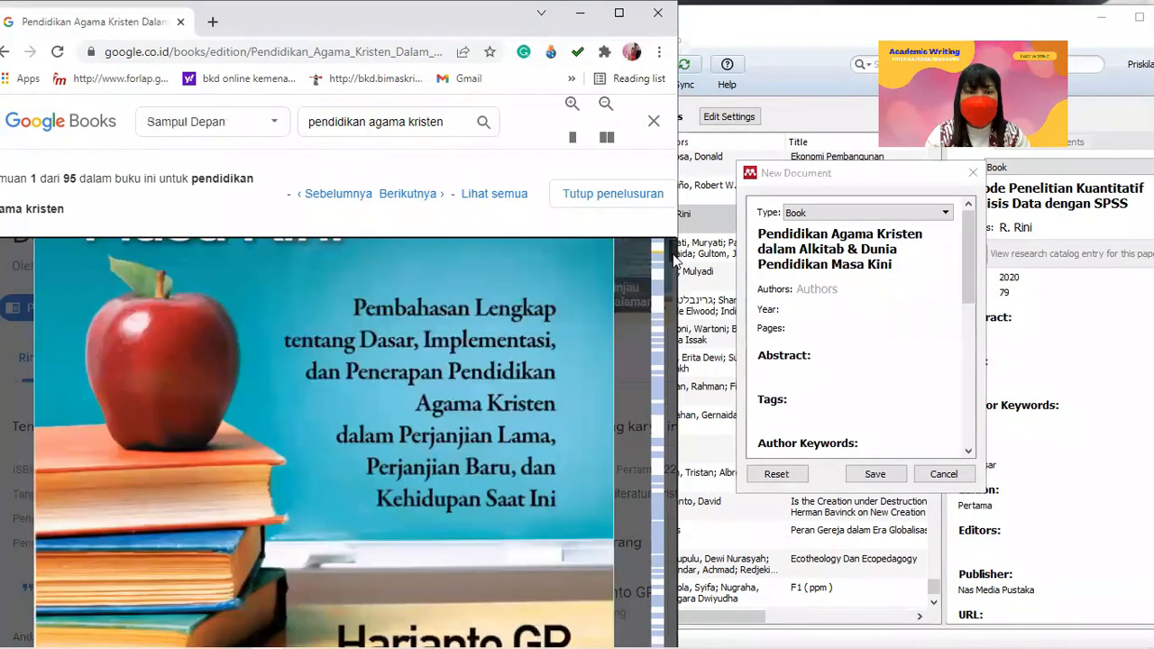
scroll(408, 324, "down", 2)
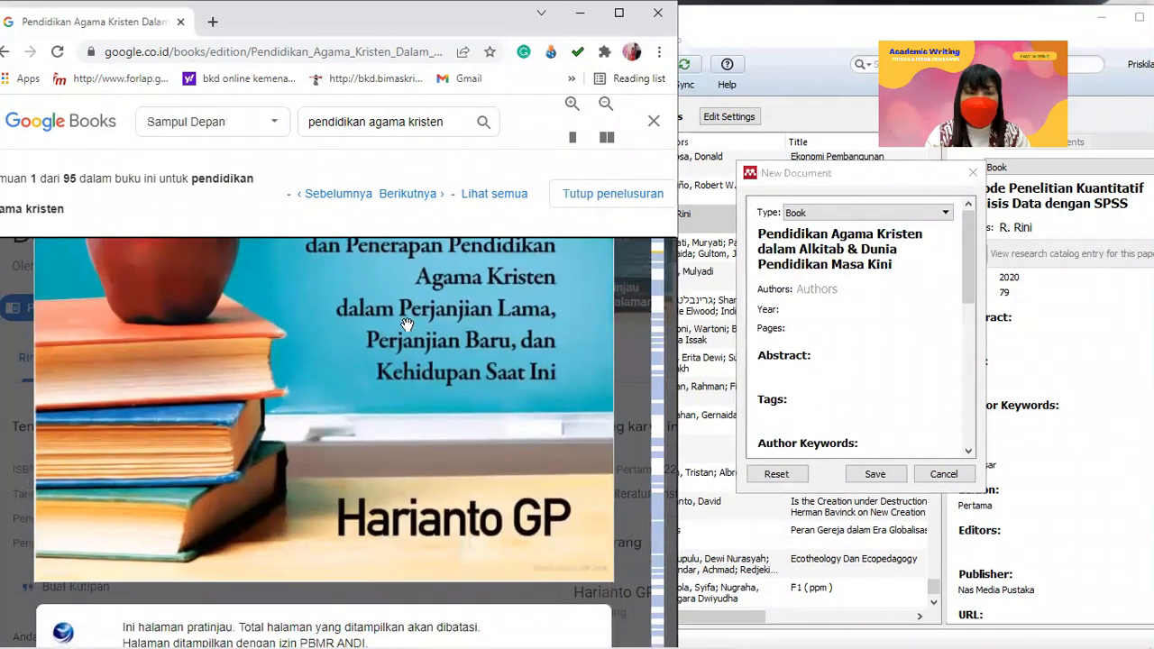
left_click(866, 287)
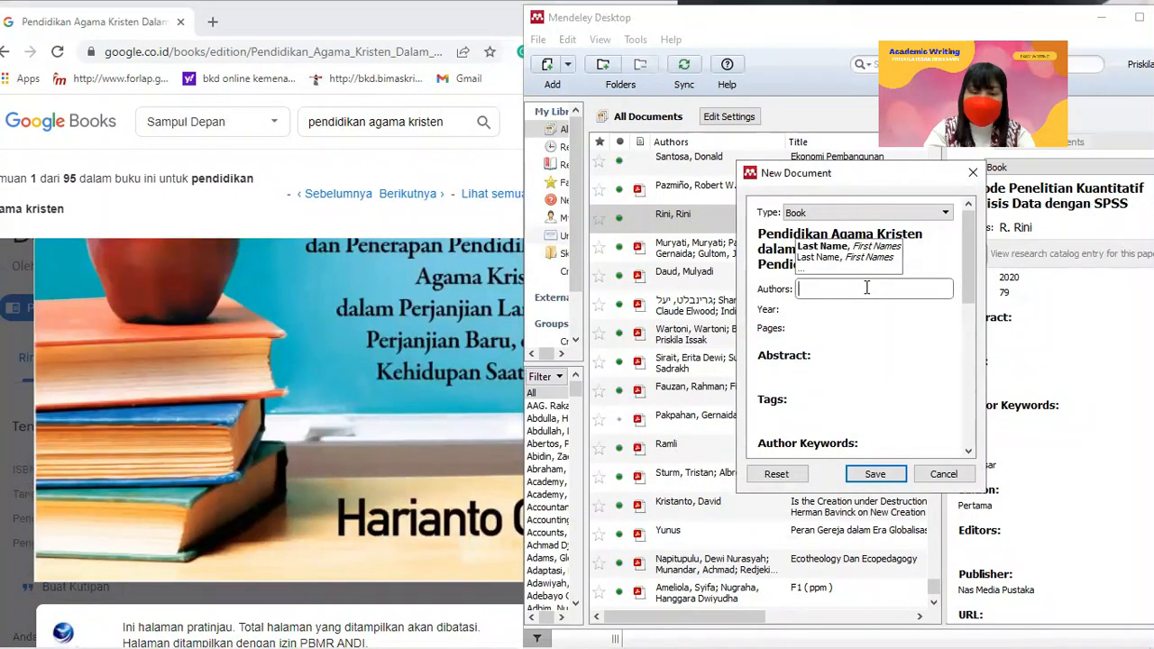
type("gp")
key("BackSpace")
key("BackSpace")
type("GP")
key("BackSpace")
type("p")
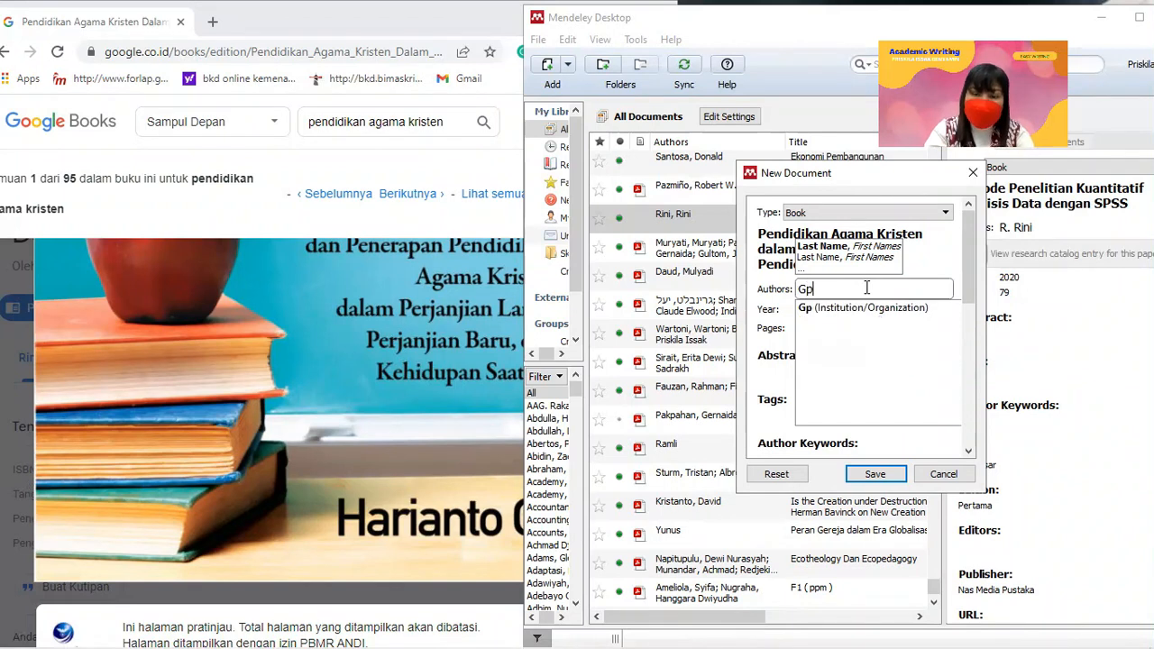
type(", H")
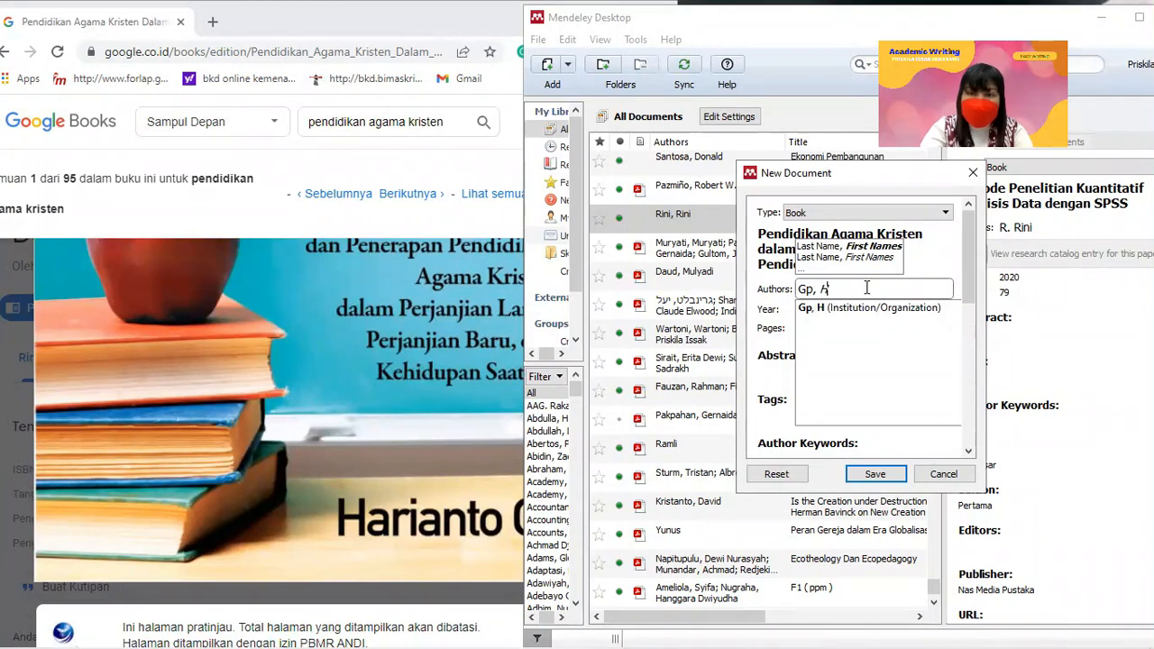
type("arianto")
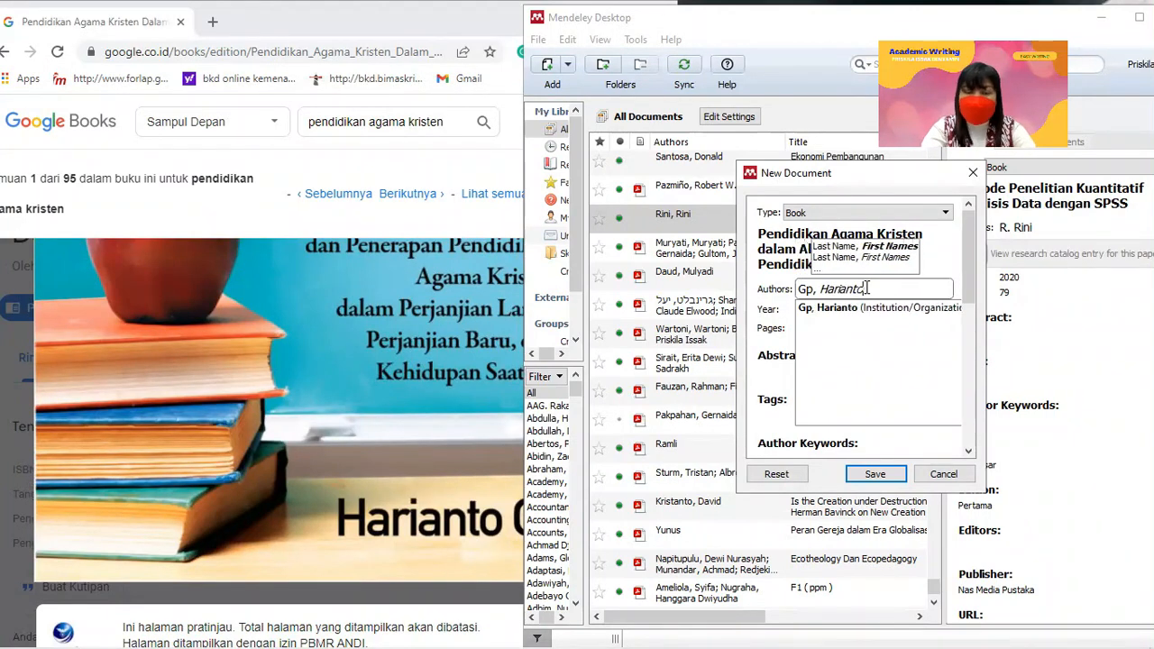
left_click(839, 314)
left_click(841, 311)
- Find the publication year on page ii of the preview and set the entry's year to 2012
left_click_drag(396, 397, 433, 243)
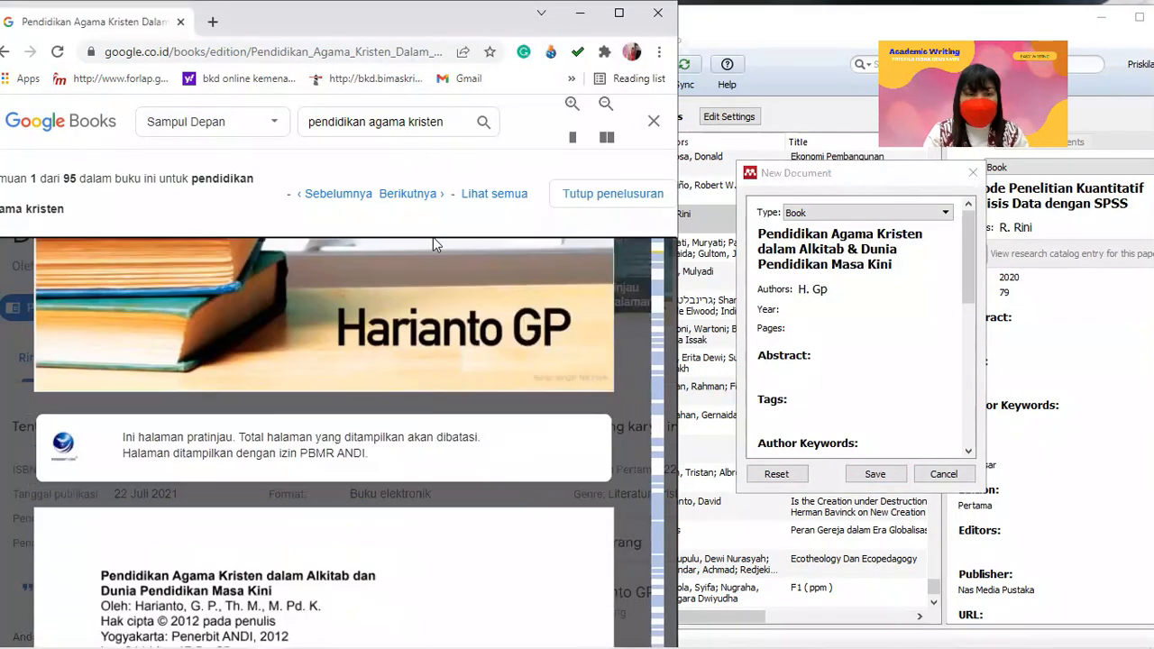
left_click_drag(348, 516, 412, 282)
left_click_drag(410, 398, 418, 368)
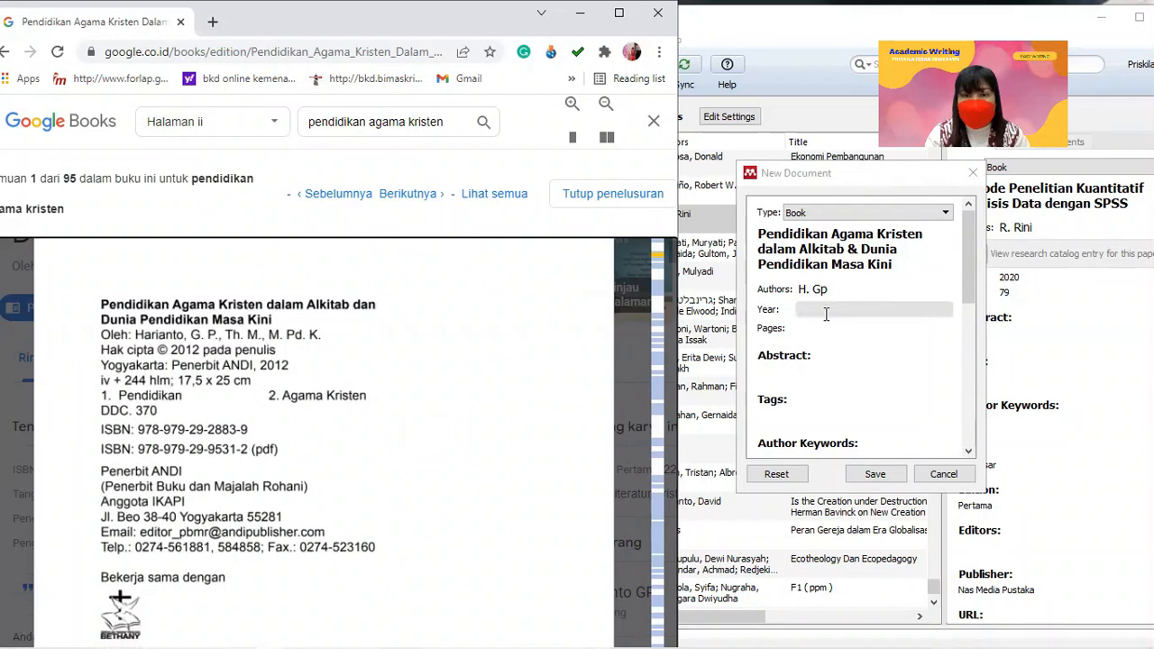
left_click(825, 312)
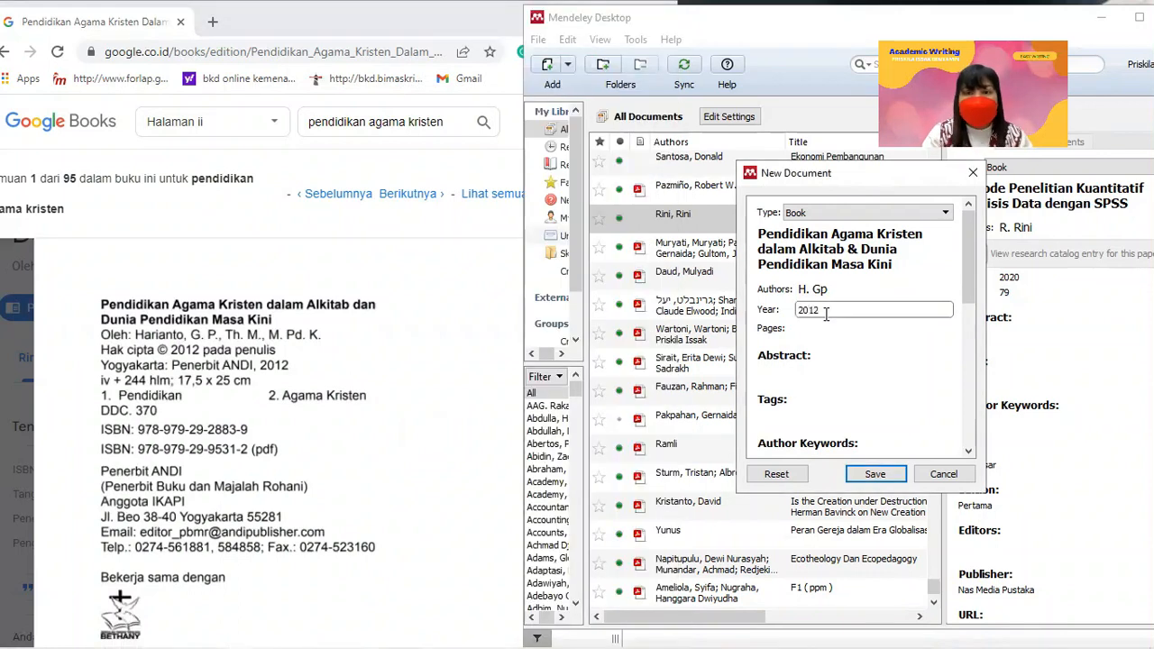
- Browse the preview from page ii to page 2 to examine the page numbering for the entry's Pages field
left_click(816, 330)
left_click_drag(333, 529, 366, 345)
scroll(367, 345, "down", 10)
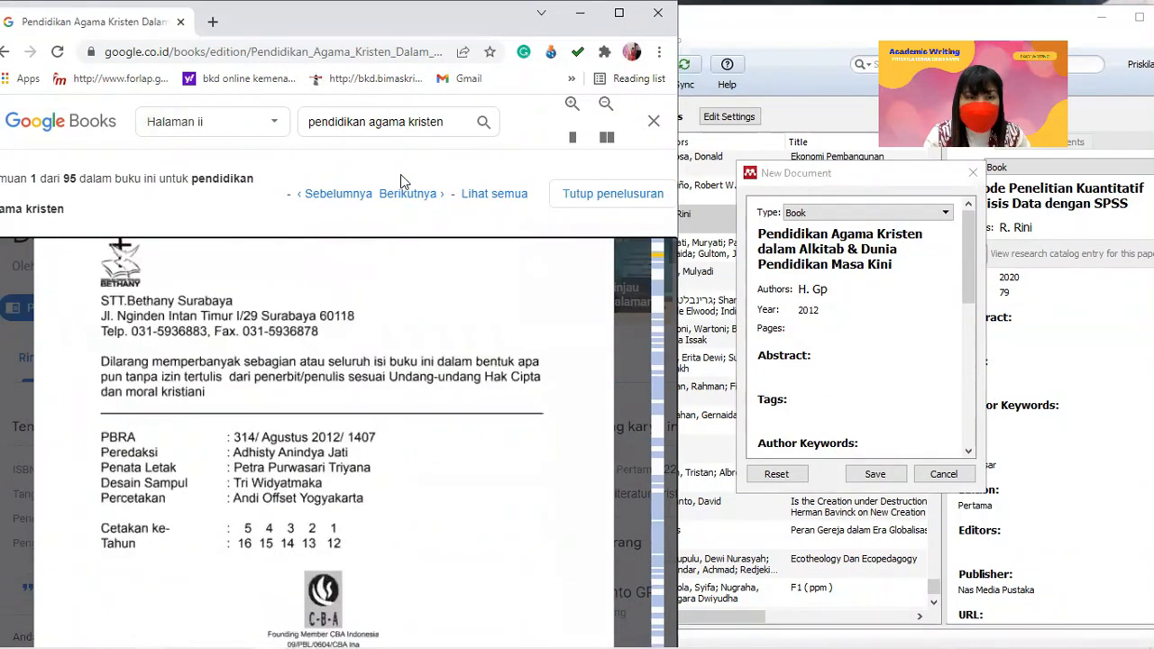
scroll(375, 434, "down", 10)
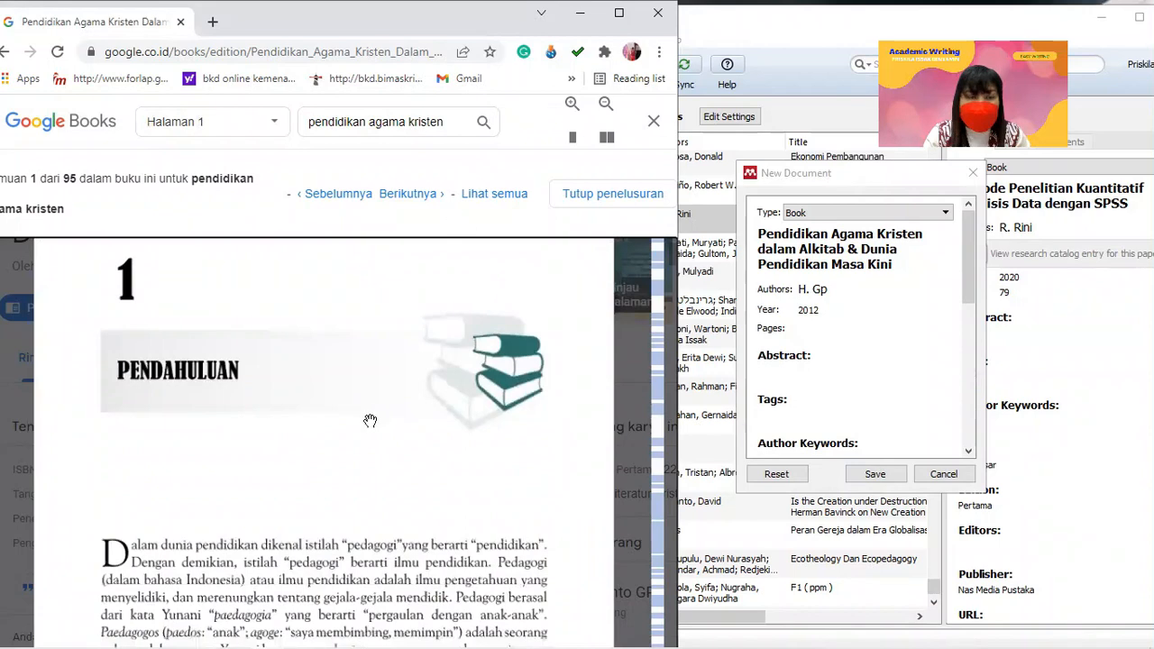
left_click_drag(375, 433, 332, 307)
left_click_drag(234, 523, 270, 249)
left_click(805, 324)
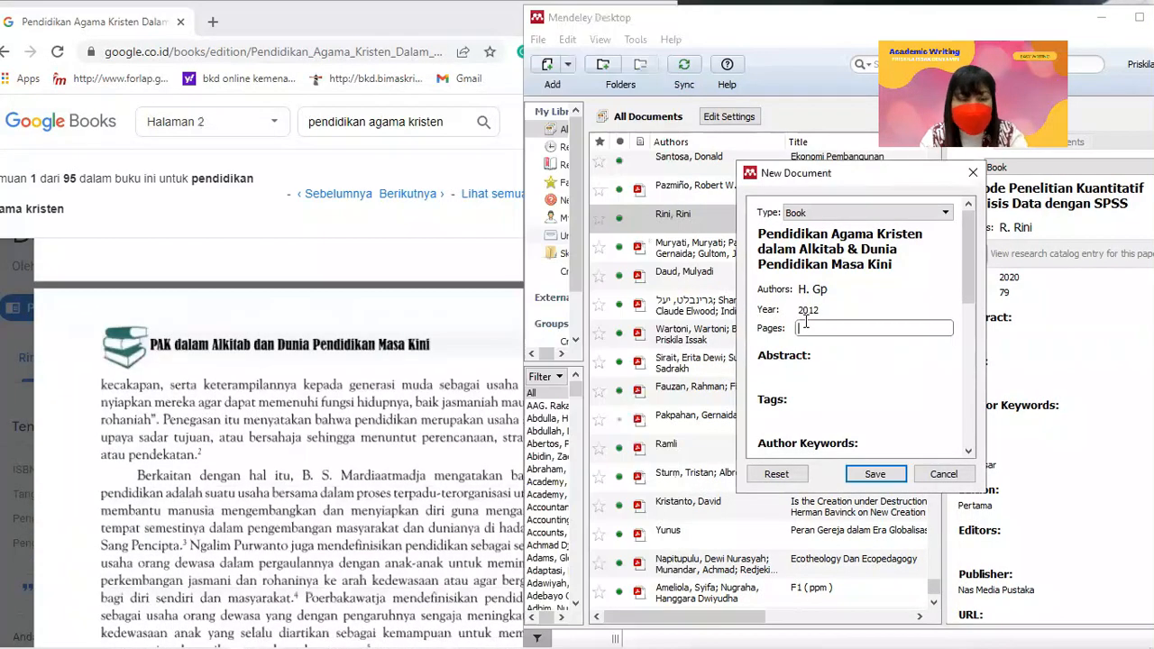
- Return the preview to the publication details on page ii and set the entry's city to Yogyakarta
left_click_drag(967, 286, 946, 334)
left_click_drag(247, 373, 289, 561)
left_click_drag(301, 469, 342, 643)
left_click_drag(387, 358, 399, 615)
left_click_drag(383, 334, 397, 597)
left_click_drag(457, 339, 446, 549)
left_click_drag(454, 362, 414, 564)
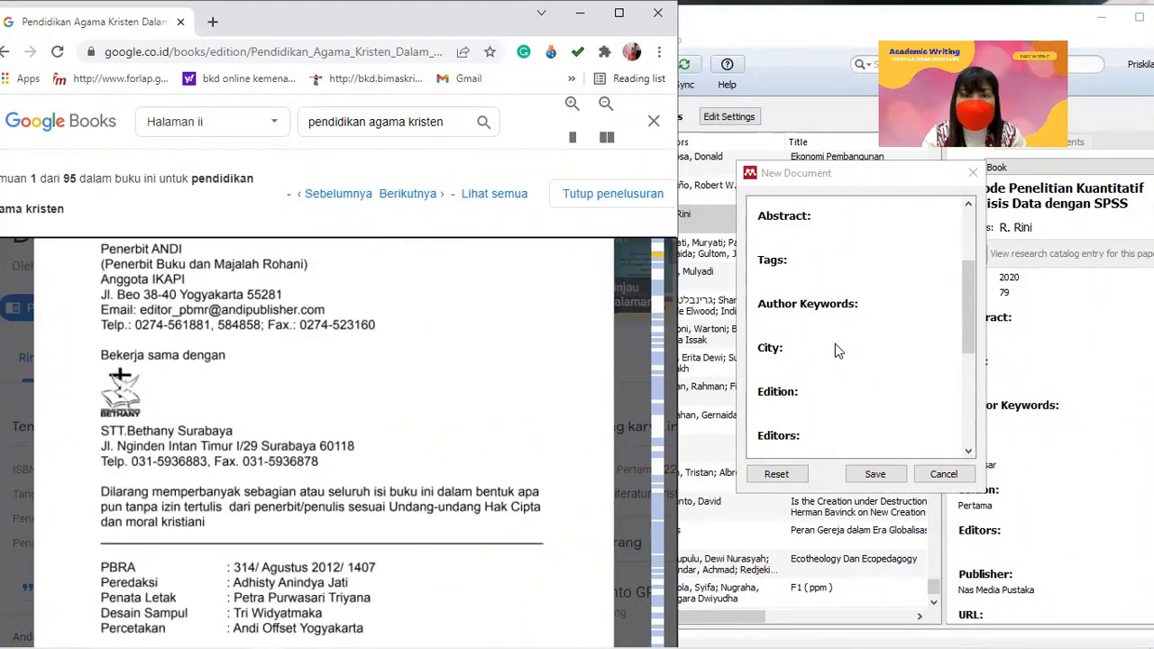
left_click(814, 358)
type("Yo")
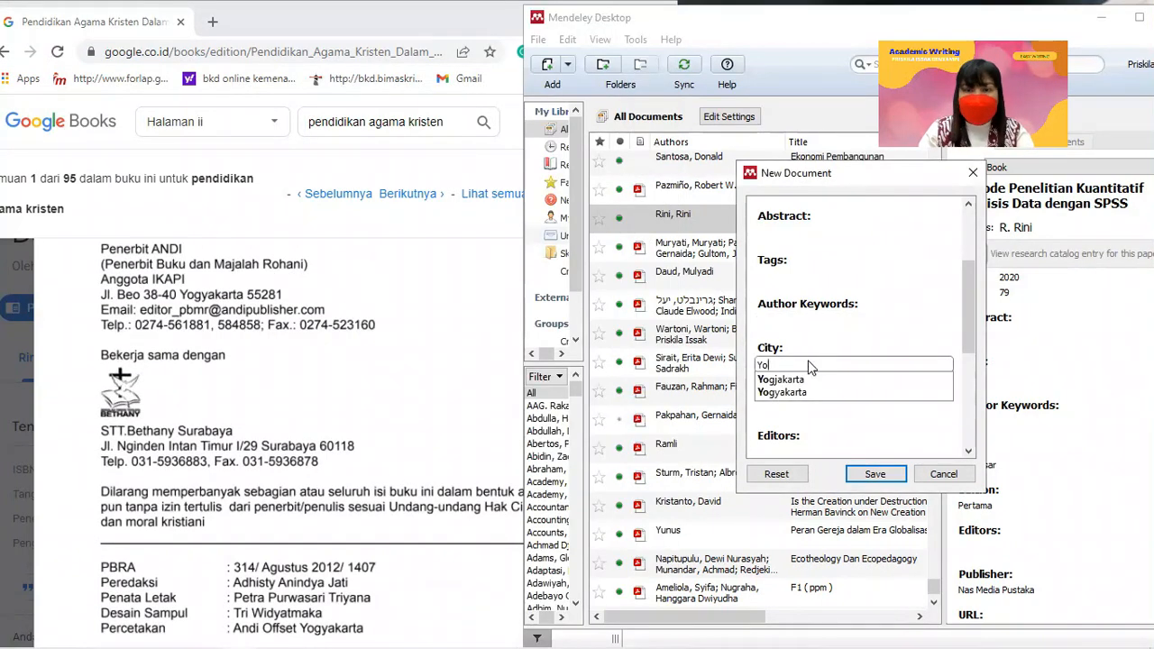
left_click(807, 392)
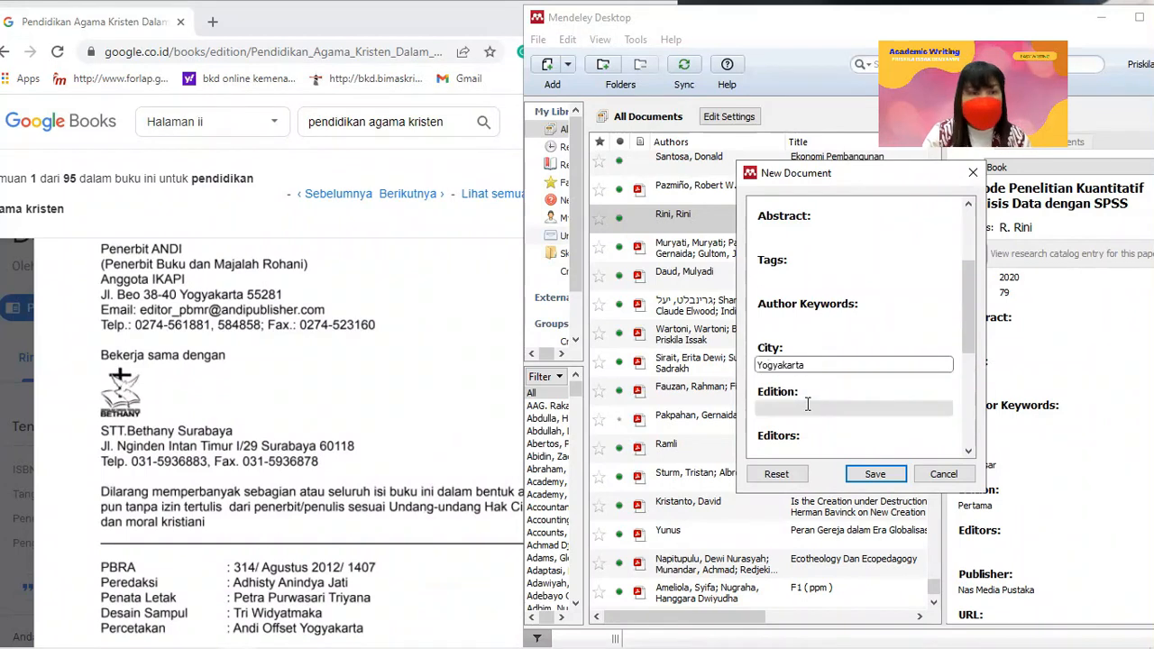
- Check the printing details on page ii and set the entry's edition to 12
left_click(360, 371)
left_click_drag(360, 371, 366, 279)
scroll(367, 279, "up", 4)
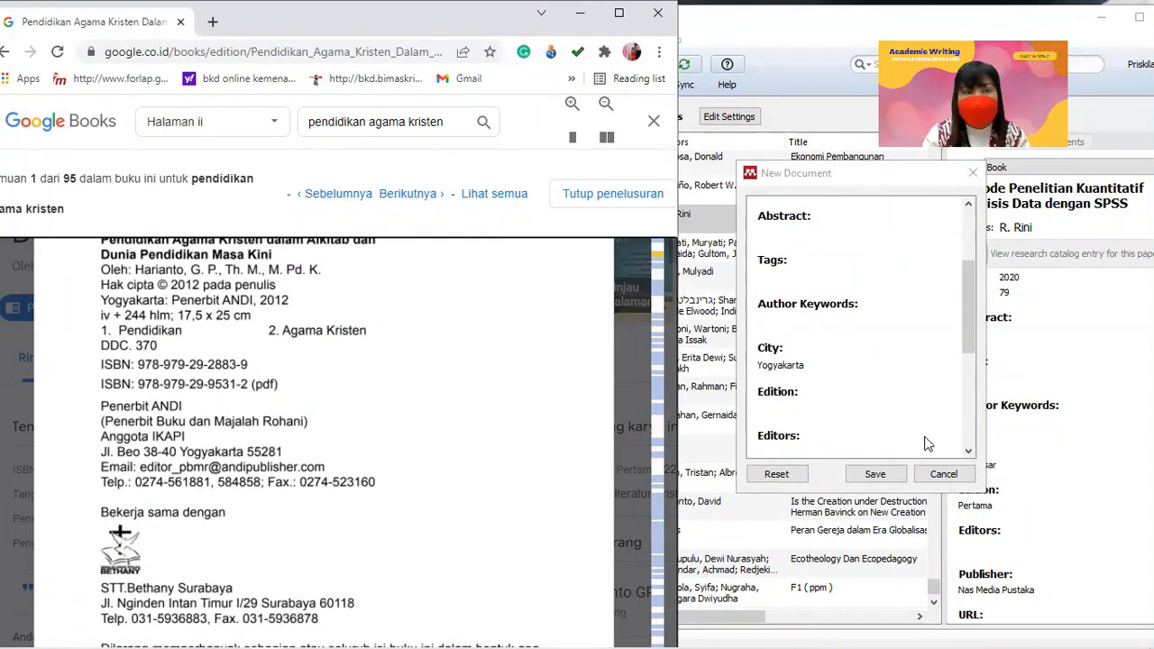
left_click(815, 405)
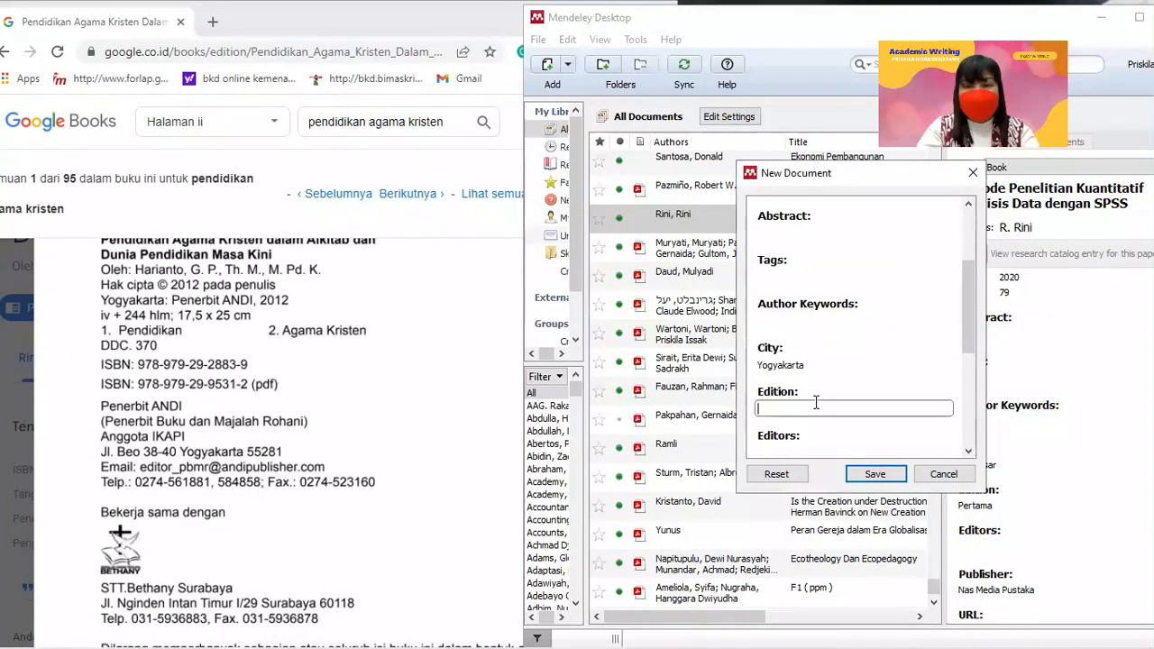
- Check the printing details on page ii of the Google Books preview for the entry's publisher
left_click_drag(968, 330, 963, 352)
left_click_drag(358, 388, 403, 400)
left_click_drag(357, 480, 359, 376)
scroll(351, 402, "down", 2)
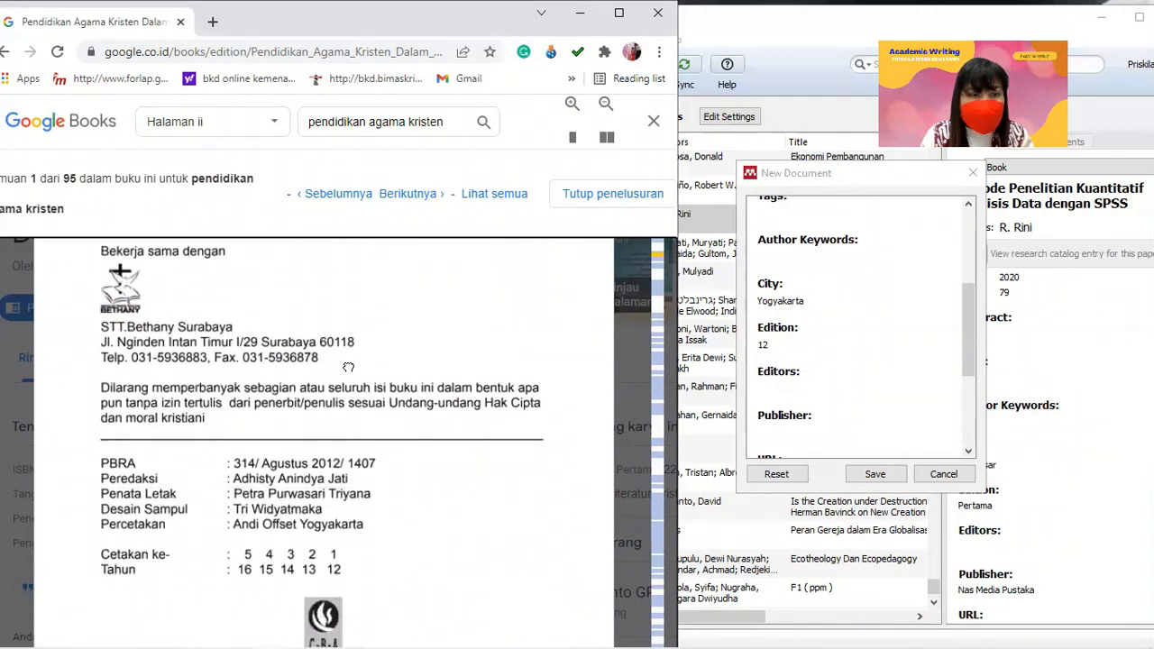
scroll(454, 468, "down", 4)
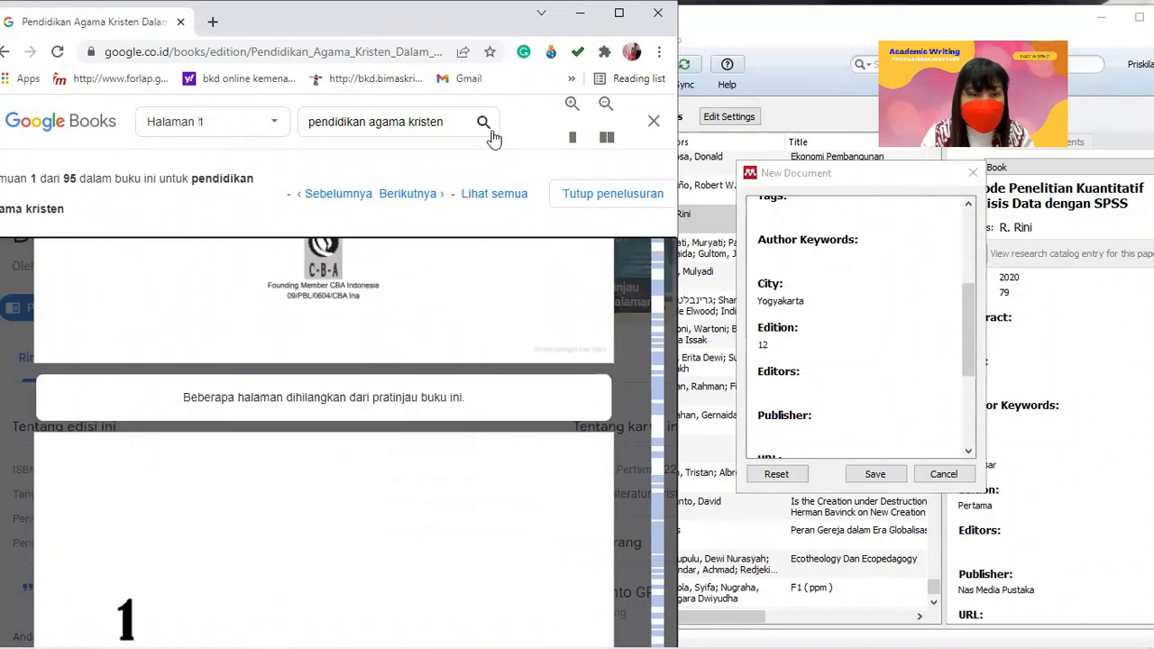
left_click_drag(971, 320, 971, 341)
left_click(799, 379)
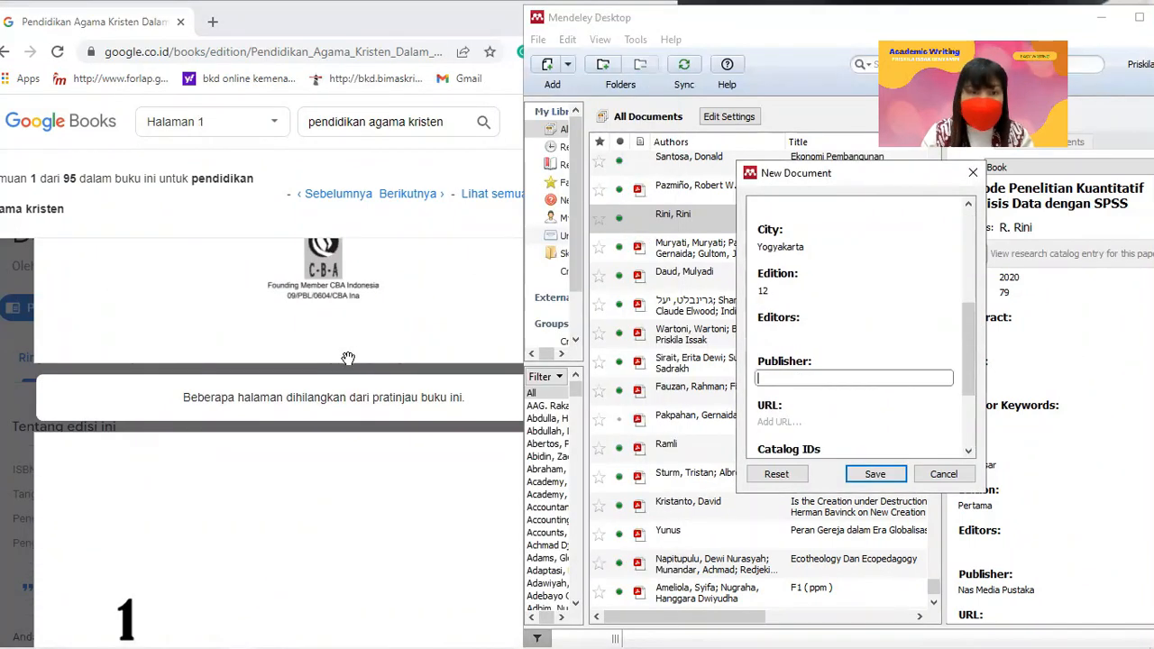
left_click_drag(348, 350, 345, 545)
left_click_drag(477, 356, 465, 405)
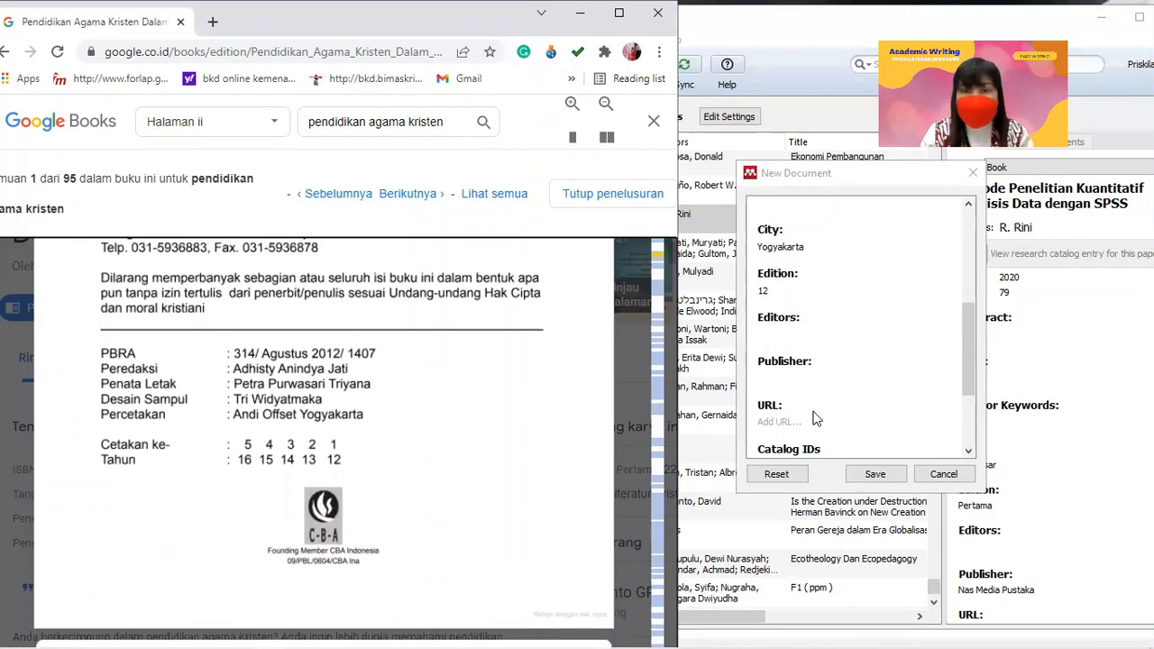
- Set the book entry's publisher to Andi Offset Yogyakarta
left_click(775, 378)
type("s")
key("BackSpace")
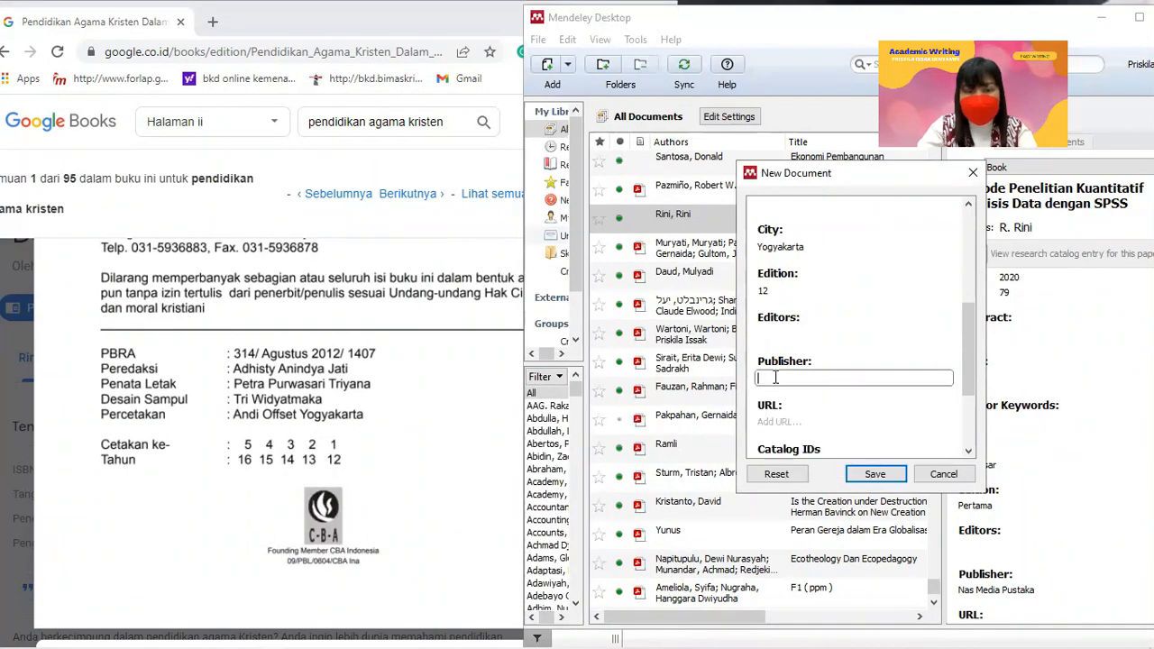
type("s")
key("BackSpace")
type("a")
key("BackSpace")
type("Andi O")
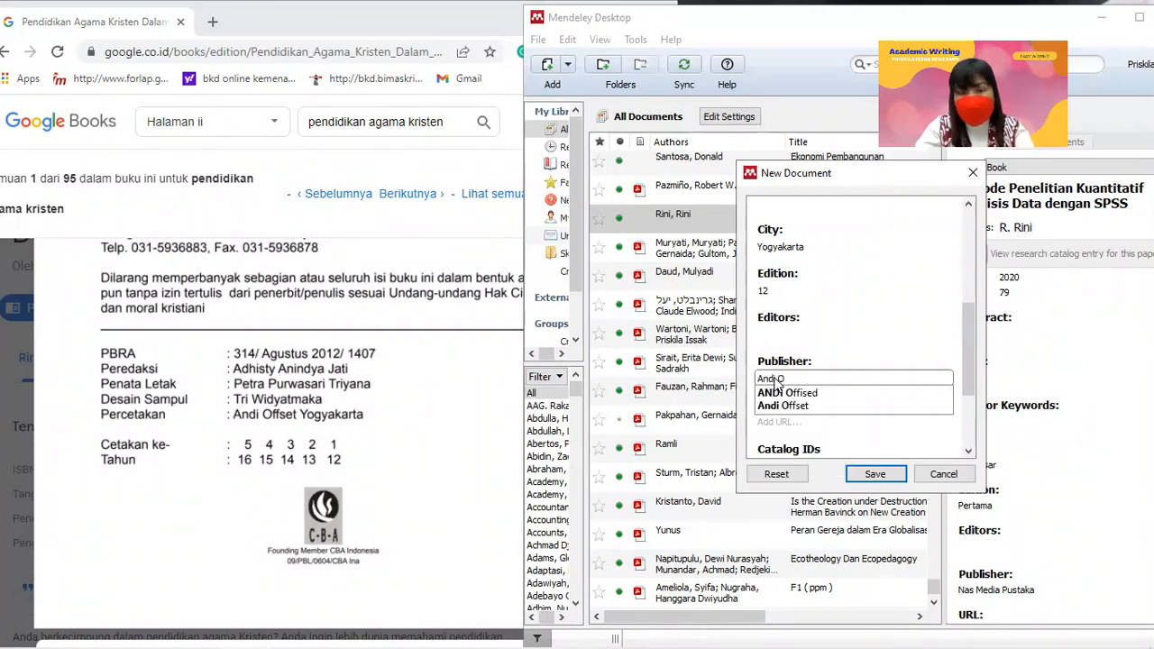
type("ffset Yogyakarta")
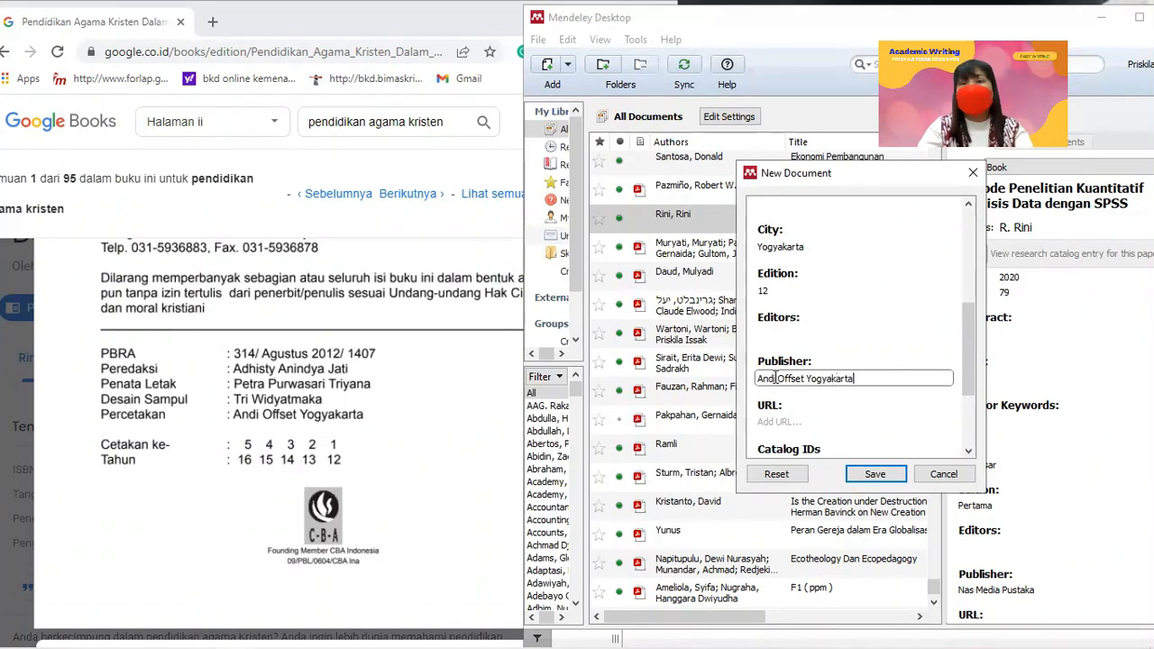
key("Tab")
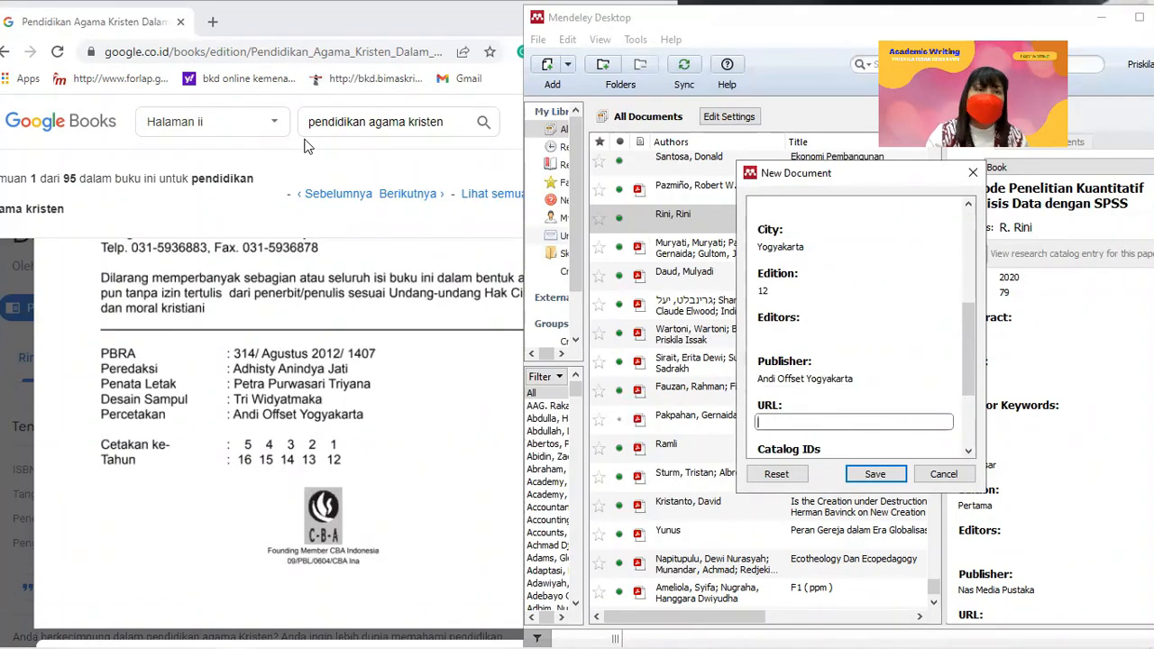
- Copy the web address of the book's Google Books preview and add it as the entry's URL
left_click(315, 51)
left_click(547, 400)
scroll(547, 400, "up", 10)
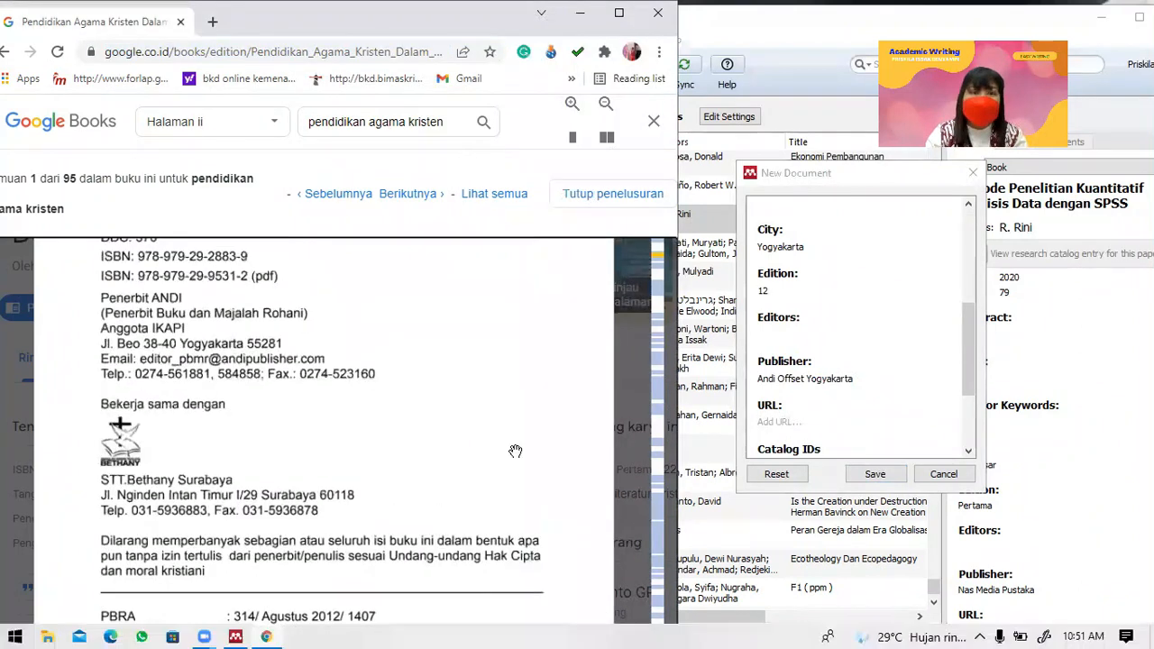
left_click(101, 52)
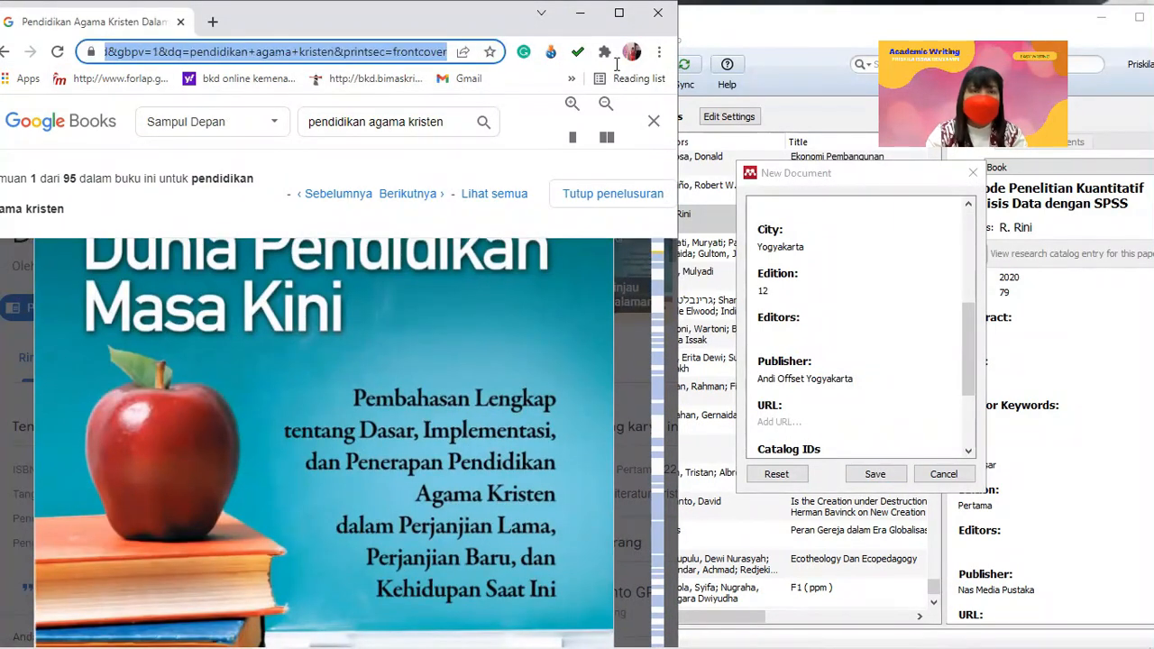
left_click(784, 421)
key("ctrl+v")
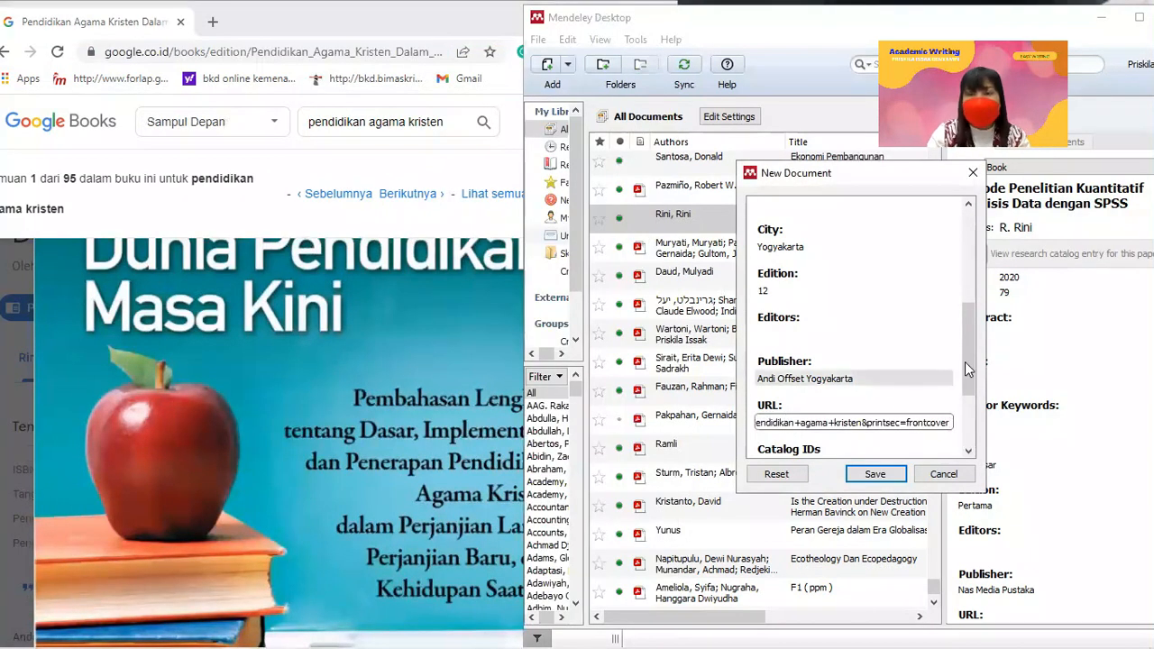
left_click_drag(964, 334, 965, 386)
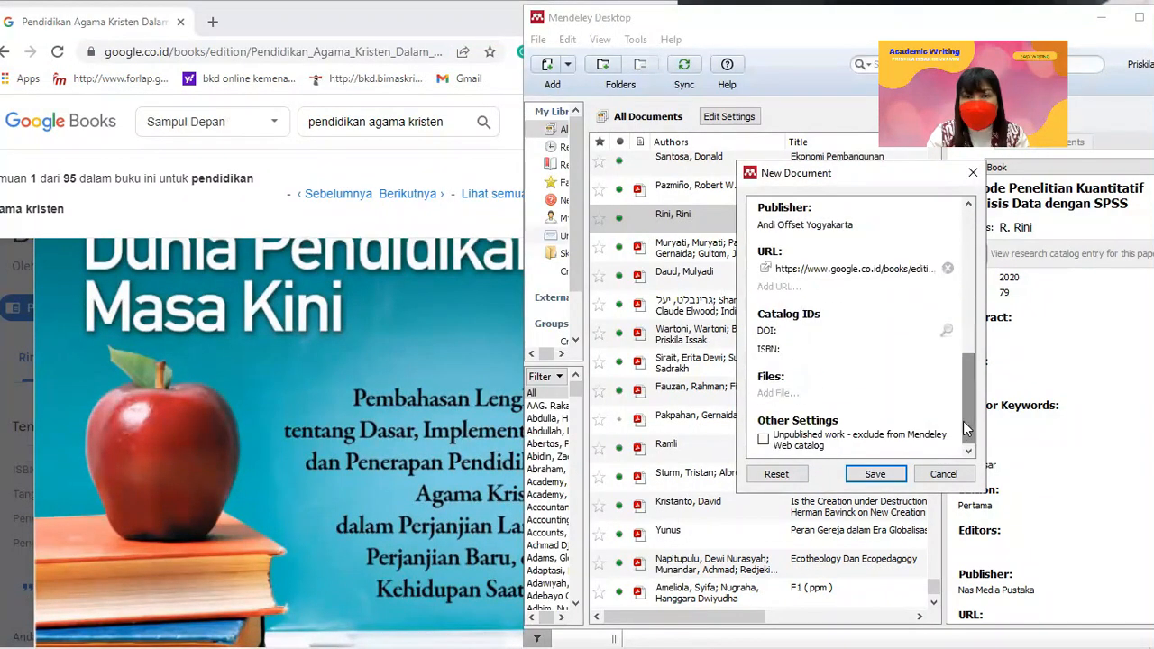
left_click(334, 446)
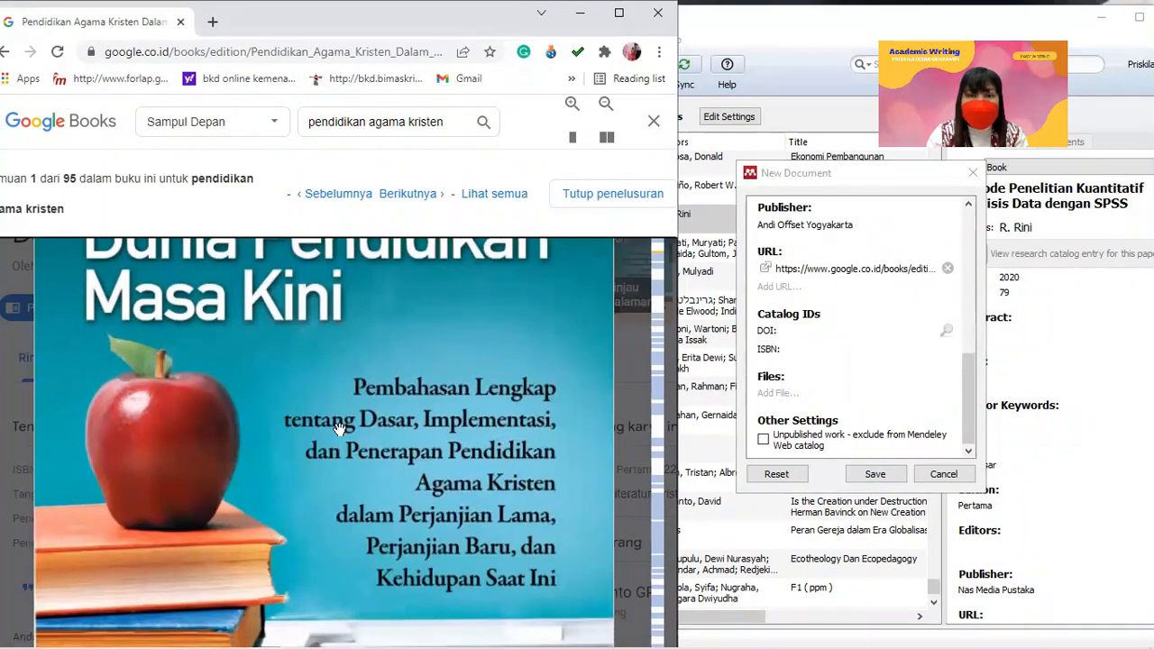
scroll(339, 427, "down", 4)
left_click_drag(388, 310, 240, 235)
left_click_drag(179, 546, 225, 337)
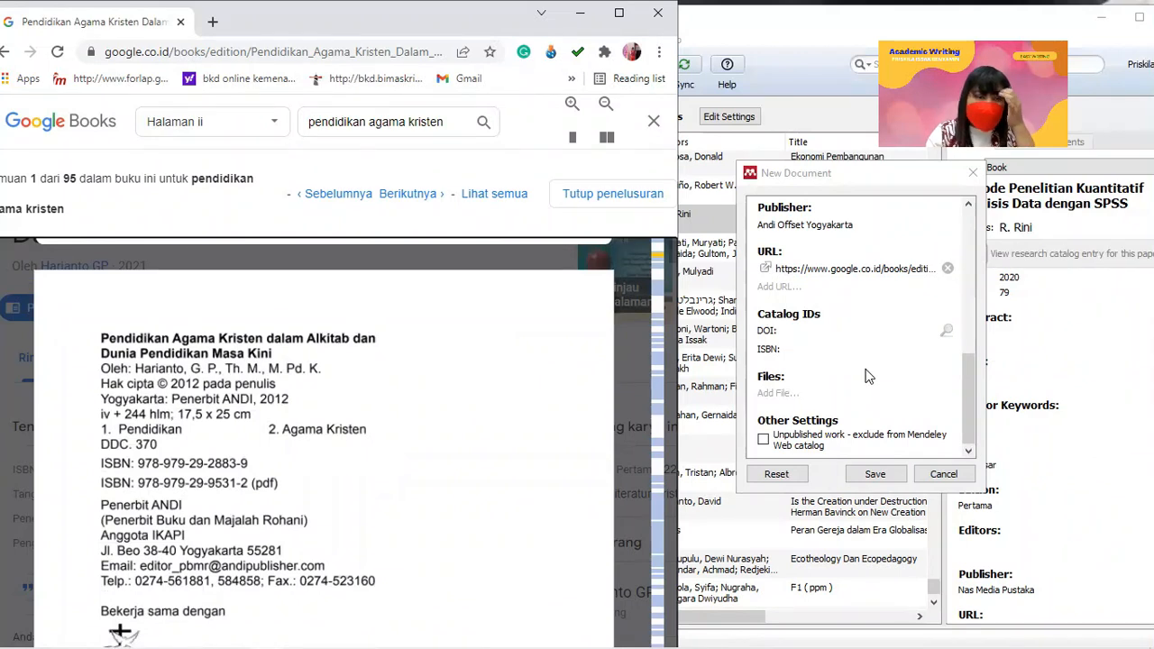
left_click(791, 348)
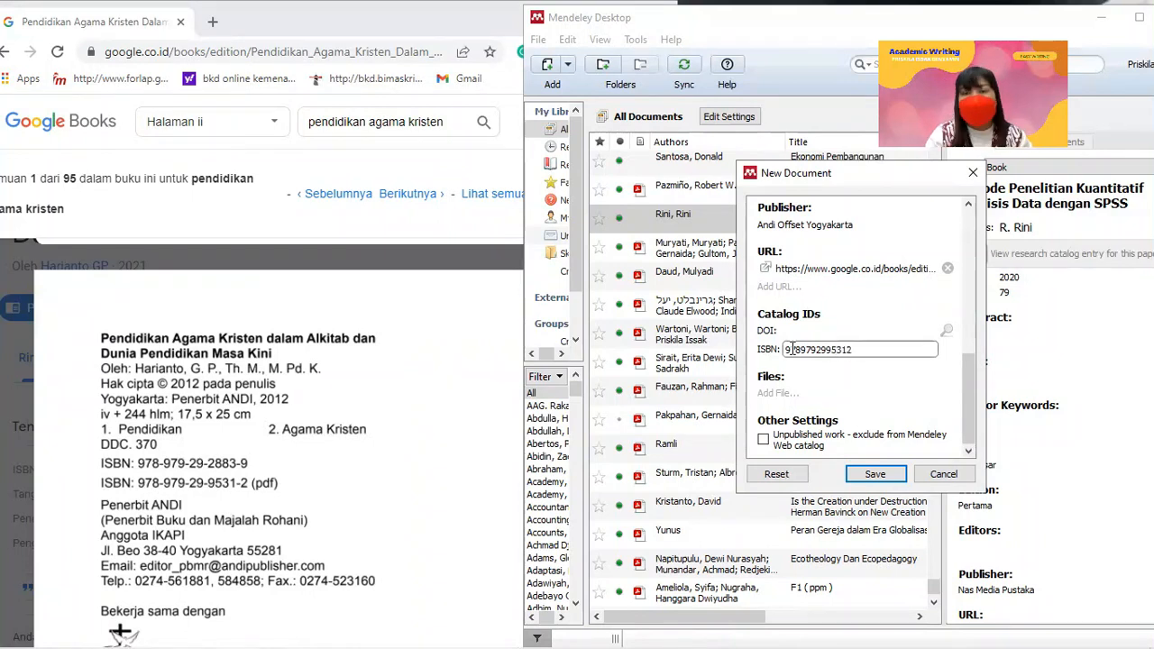
left_click(873, 475)
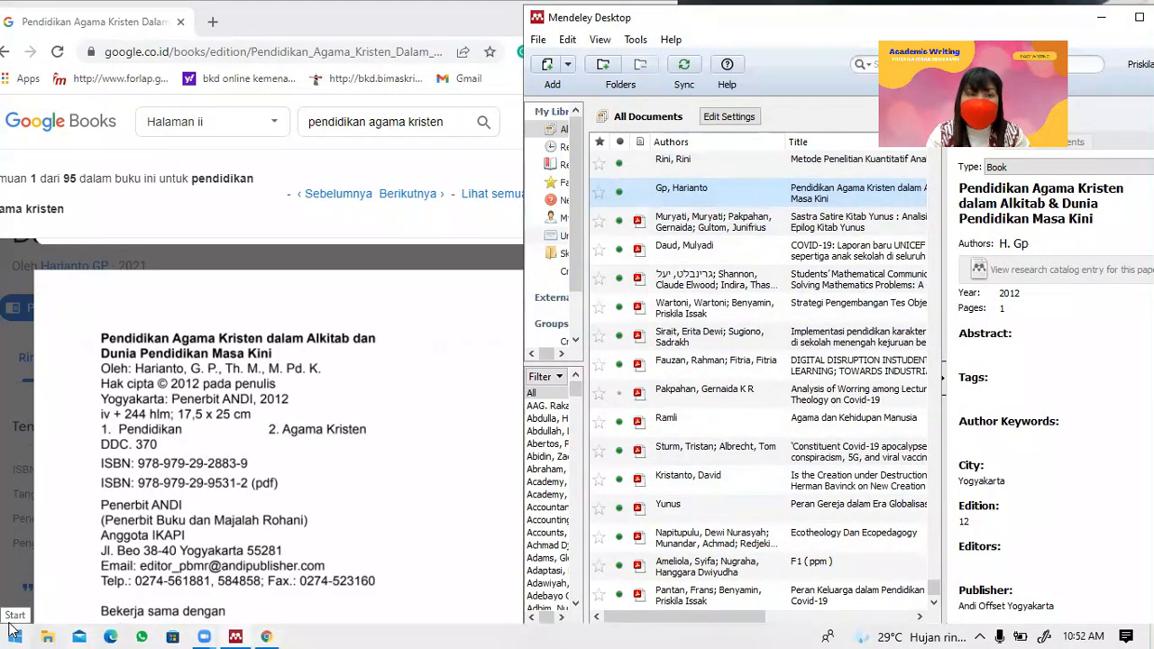
- Switch to Word and create a blank document
left_click(14, 637)
left_click(261, 246)
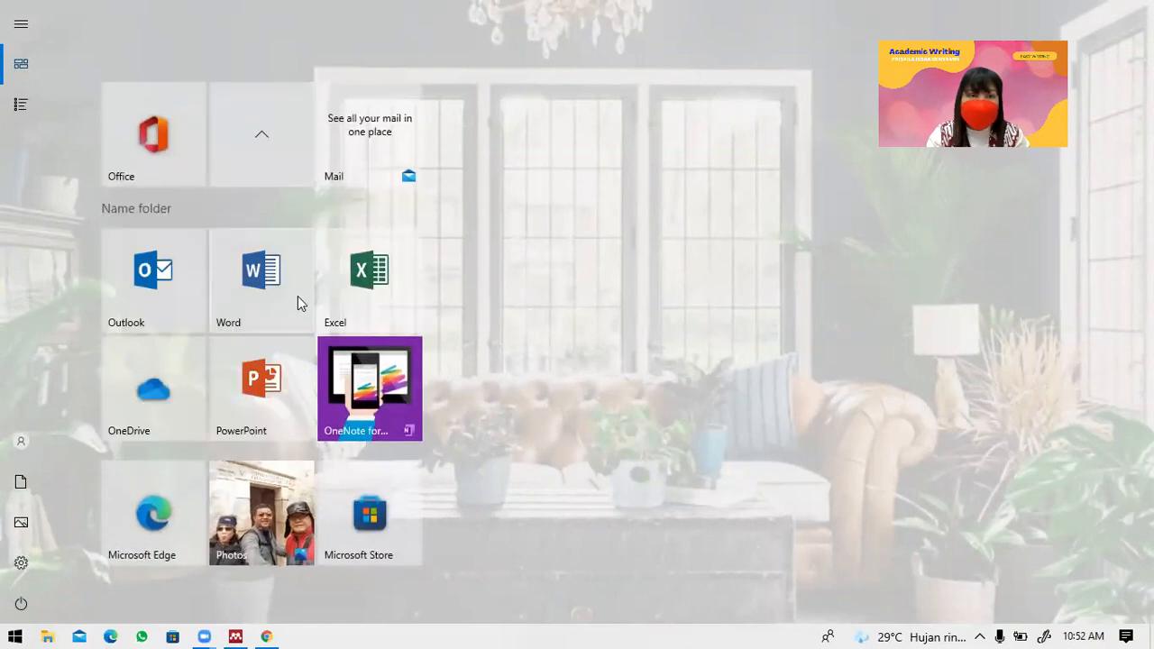
left_click(298, 297)
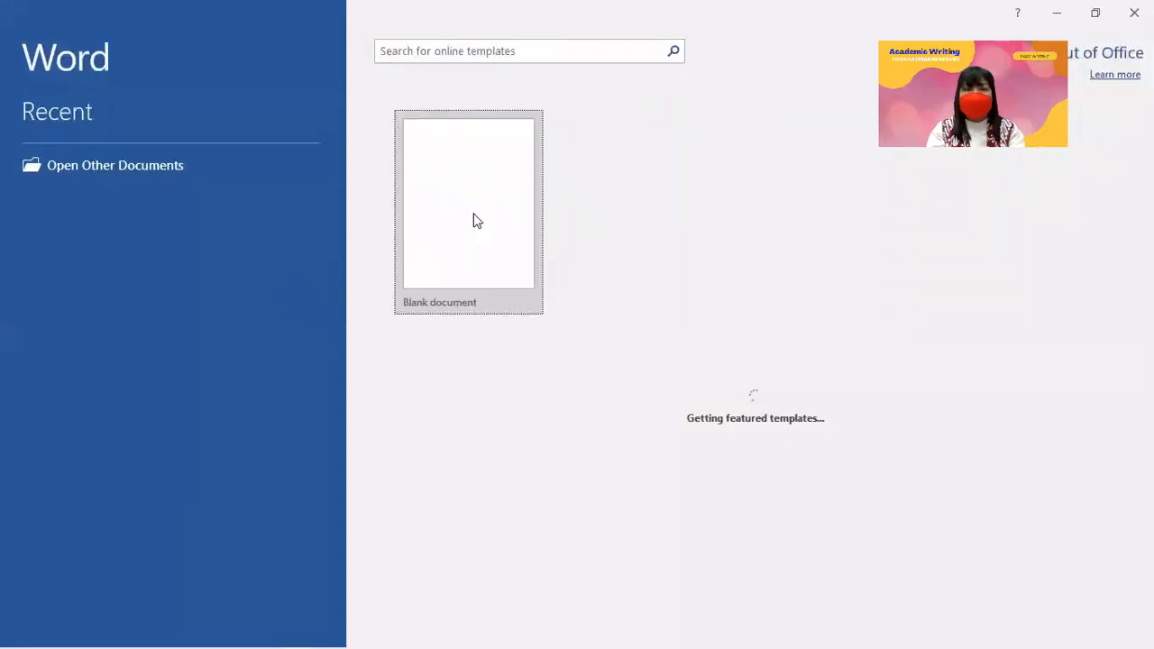
left_click(478, 223)
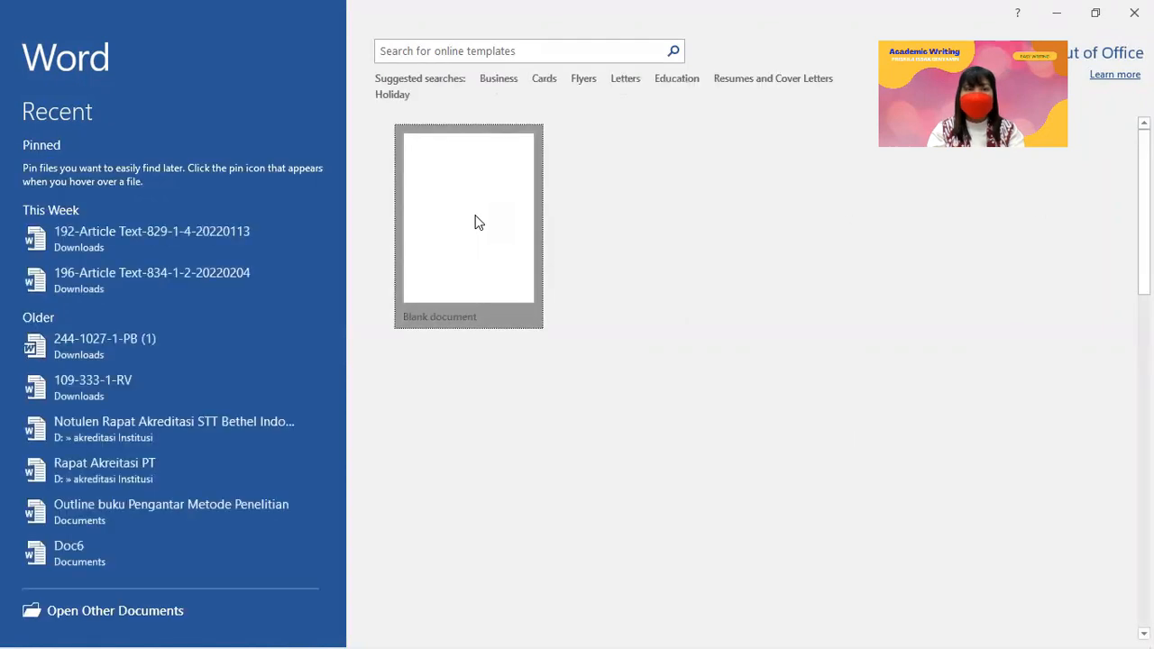
double_click(277, 237)
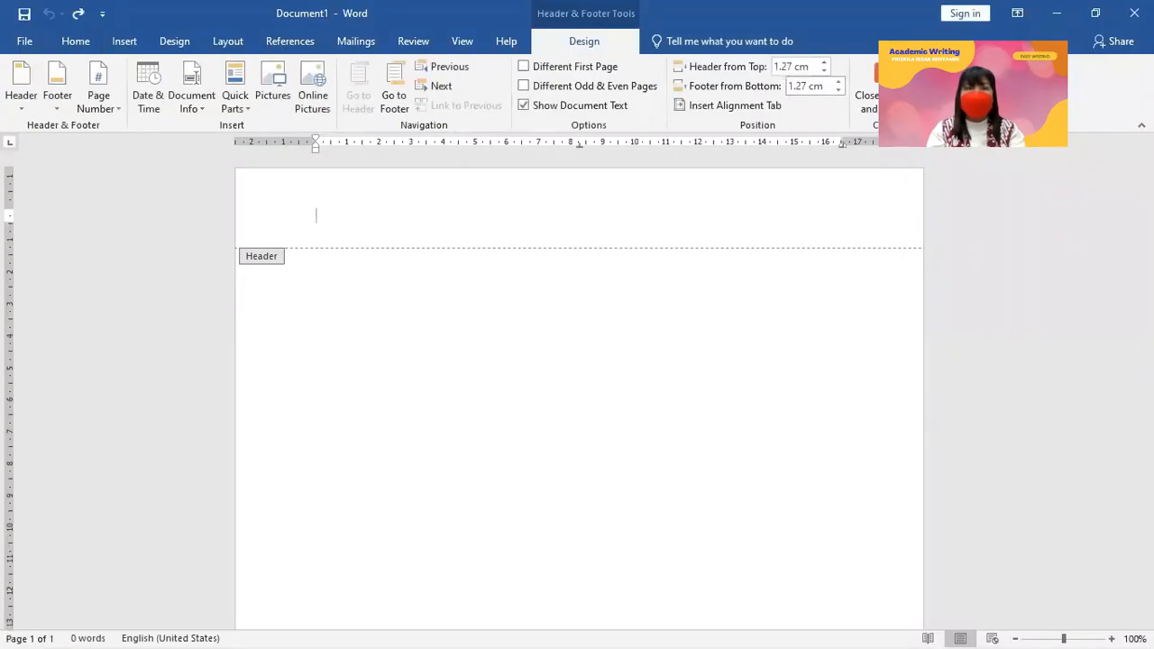
left_click(287, 40)
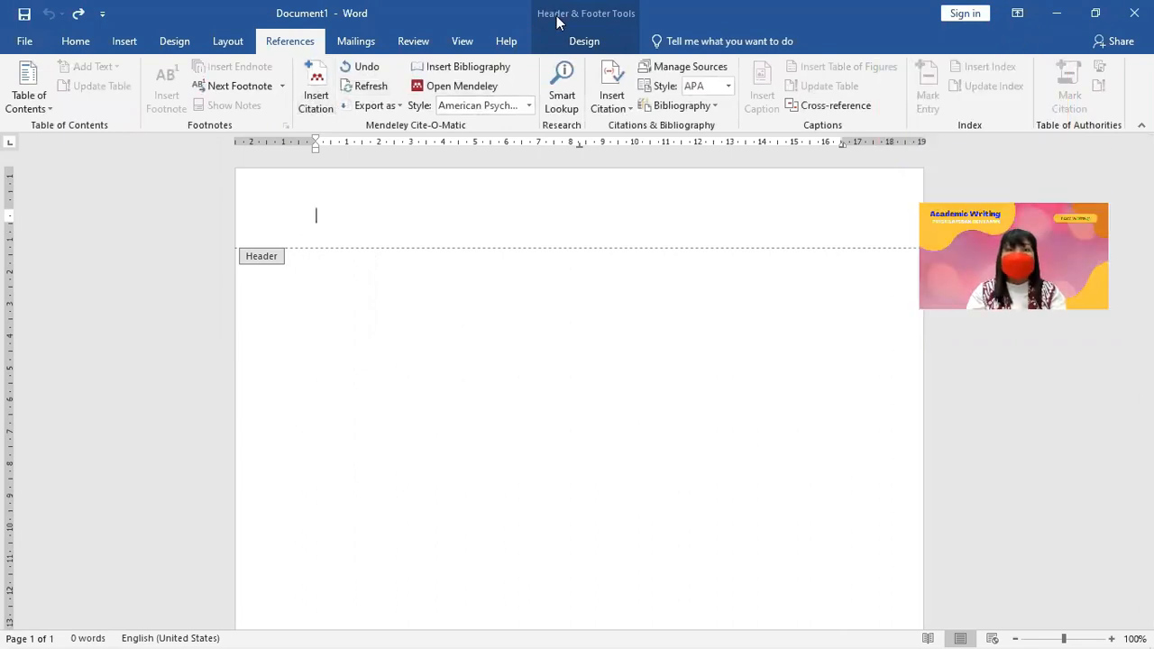
left_click(584, 40)
left_click(883, 90)
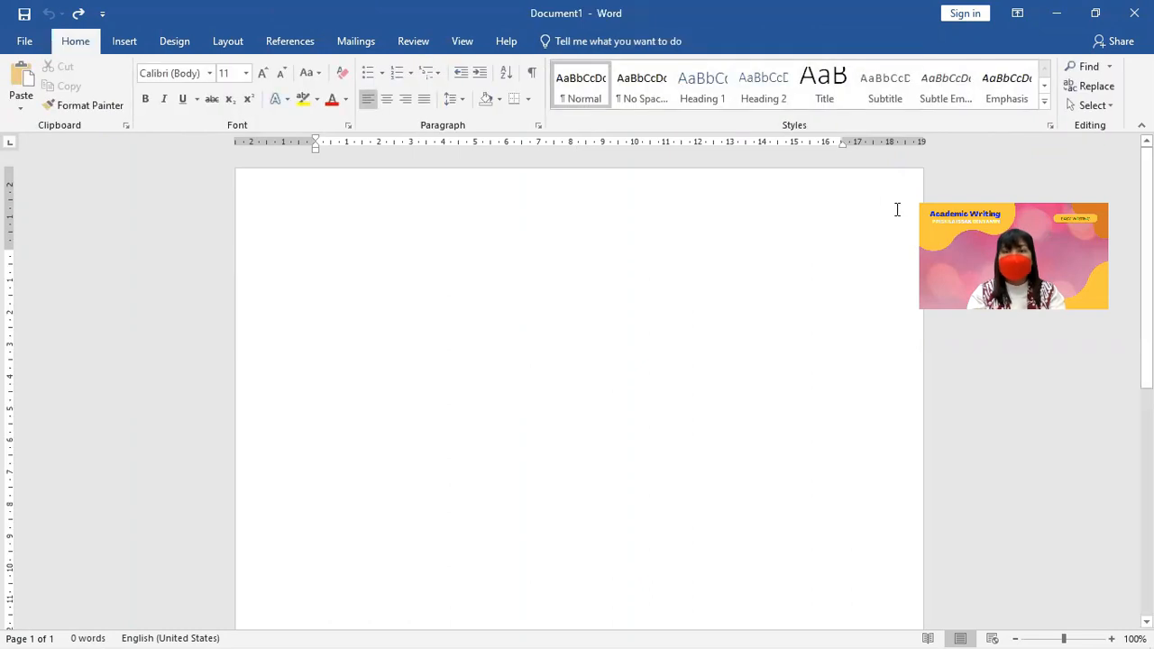
- Switch back to Chrome and Mendeley and open the kompas.com article "Berapa Lama Vaksin Booster Pfizer dan Moderna" in a new browser tab
left_click(265, 635)
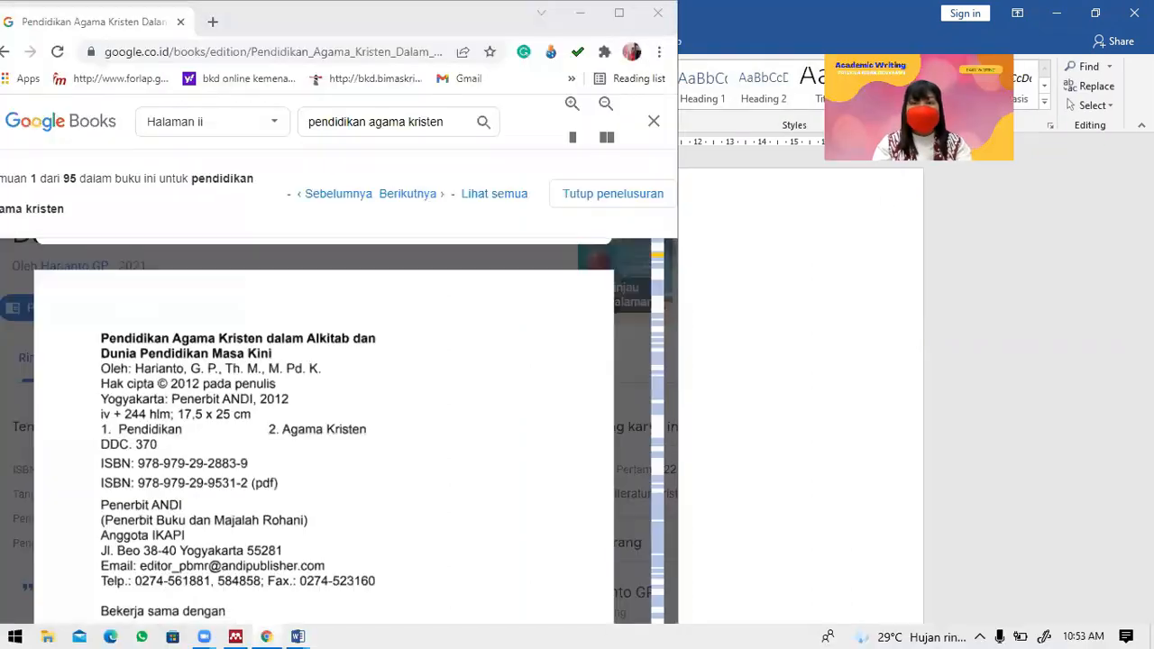
left_click(150, 631)
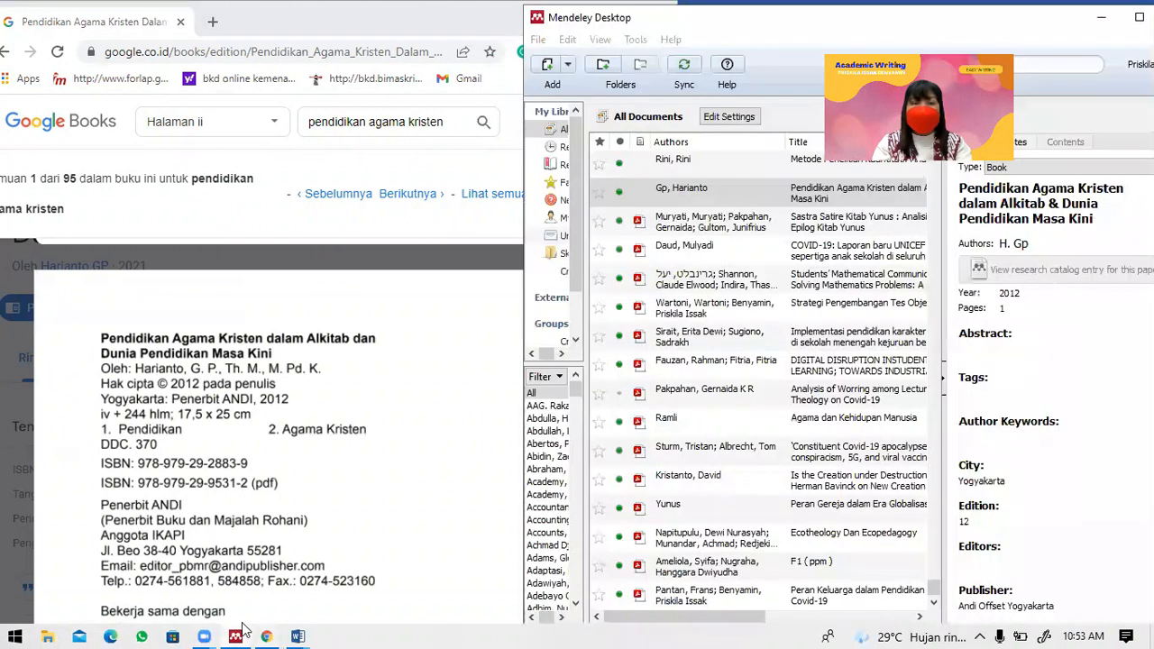
left_click(212, 22)
type("kompas.com/tren/read/2022/03/01/180000965/berapa-lama-vaksin-boo")
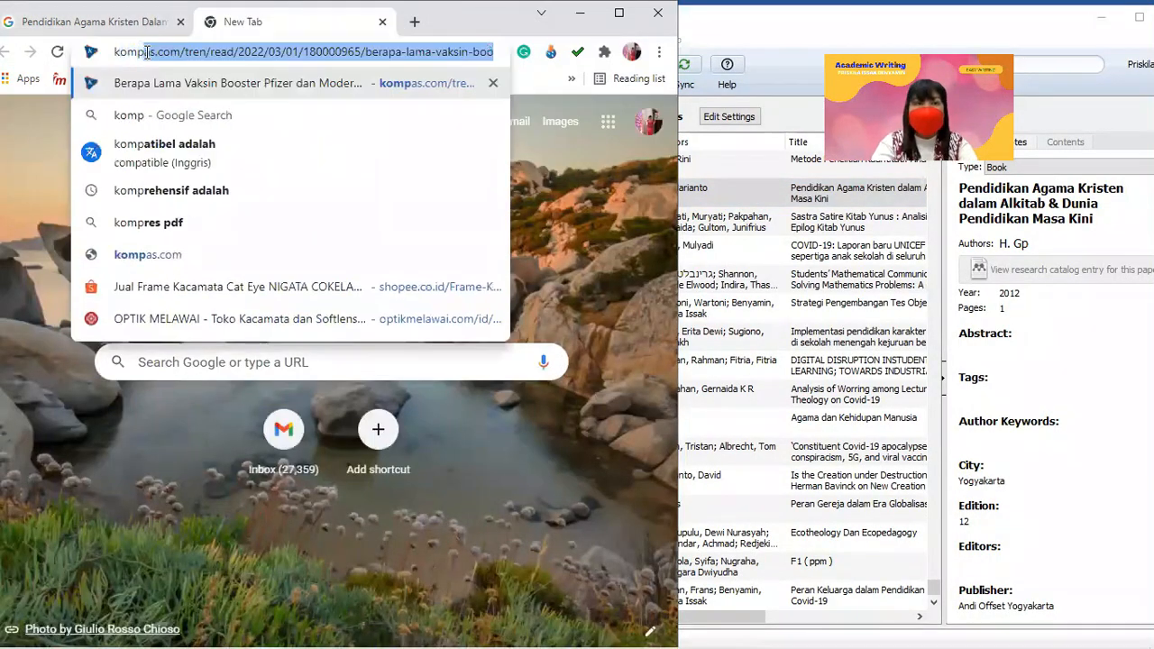
key("Return")
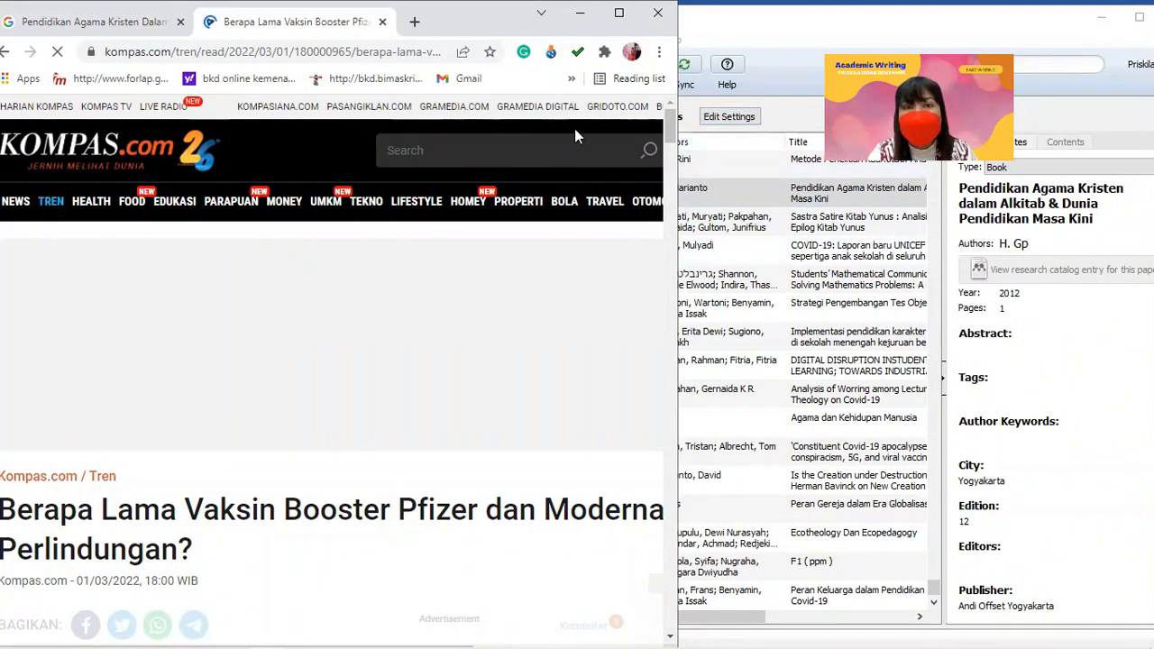
- Start a new manual entry in Mendeley and set its type to Newspaper Article
left_click(741, 155)
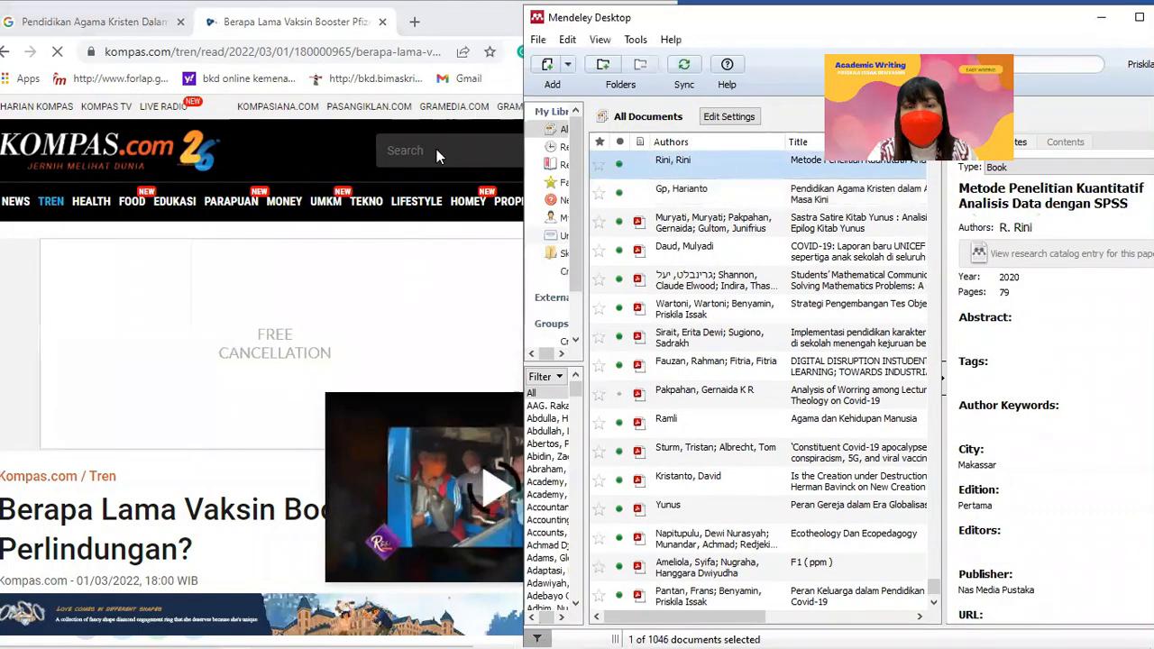
left_click(568, 64)
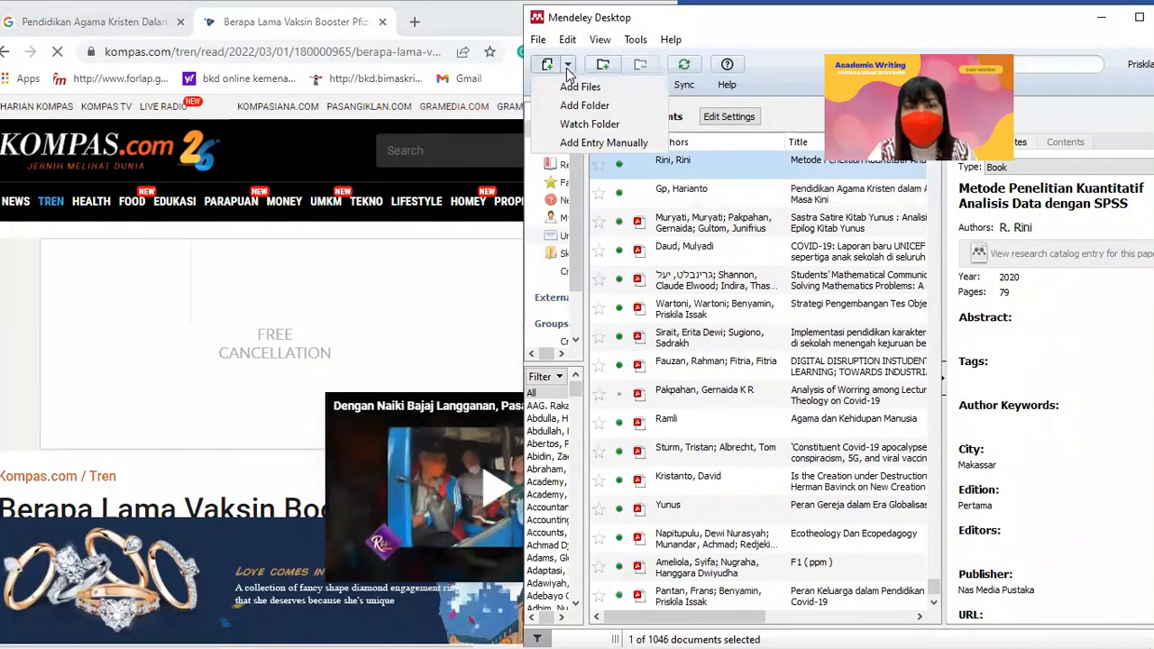
left_click(594, 142)
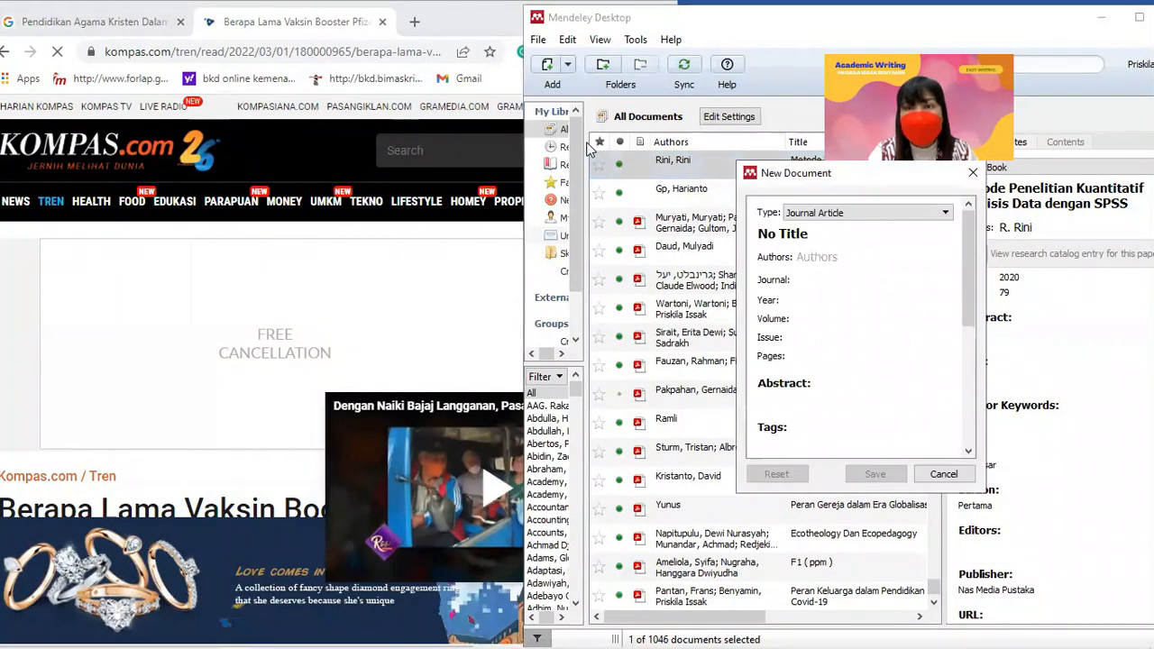
left_click(919, 213)
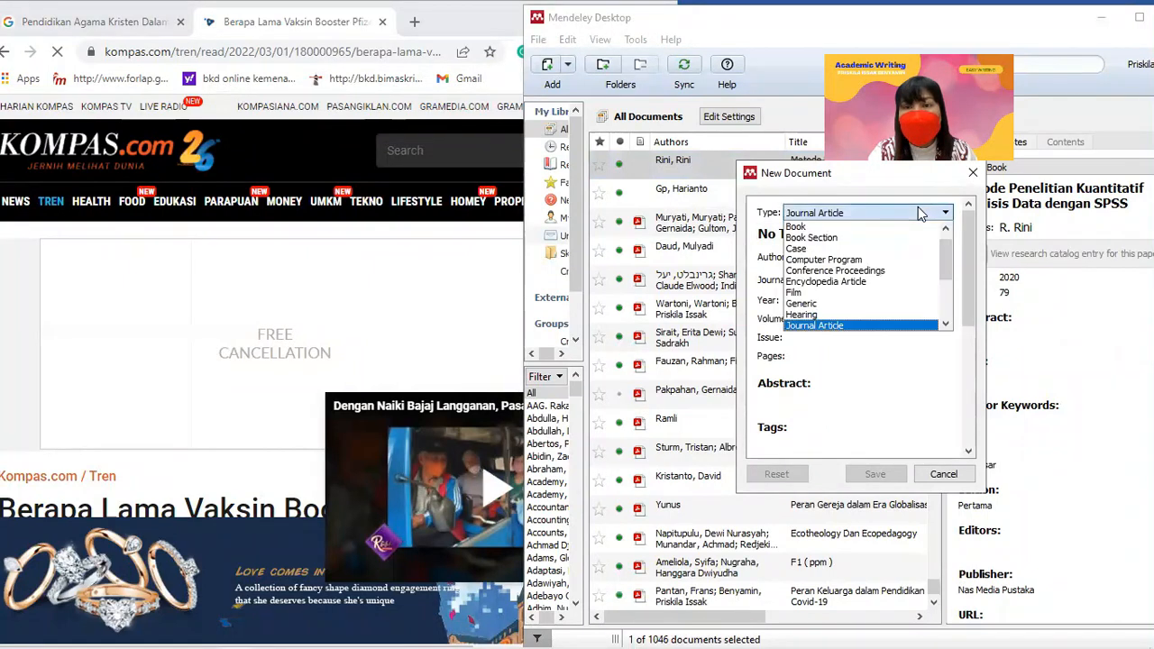
left_click_drag(946, 260, 947, 283)
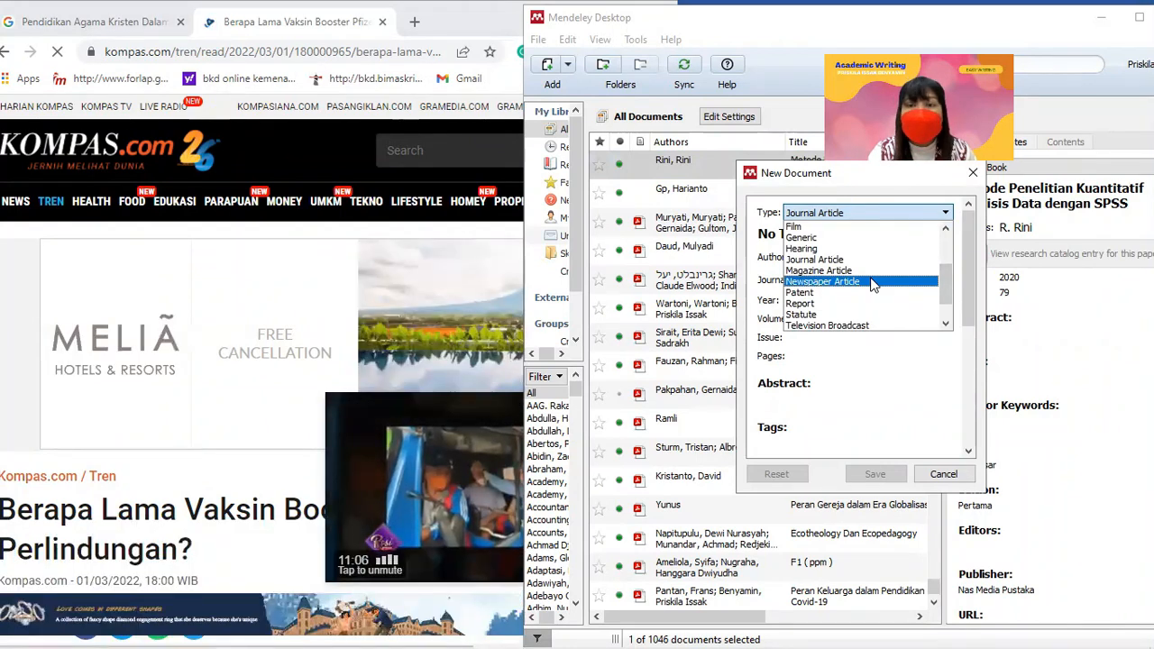
left_click(870, 282)
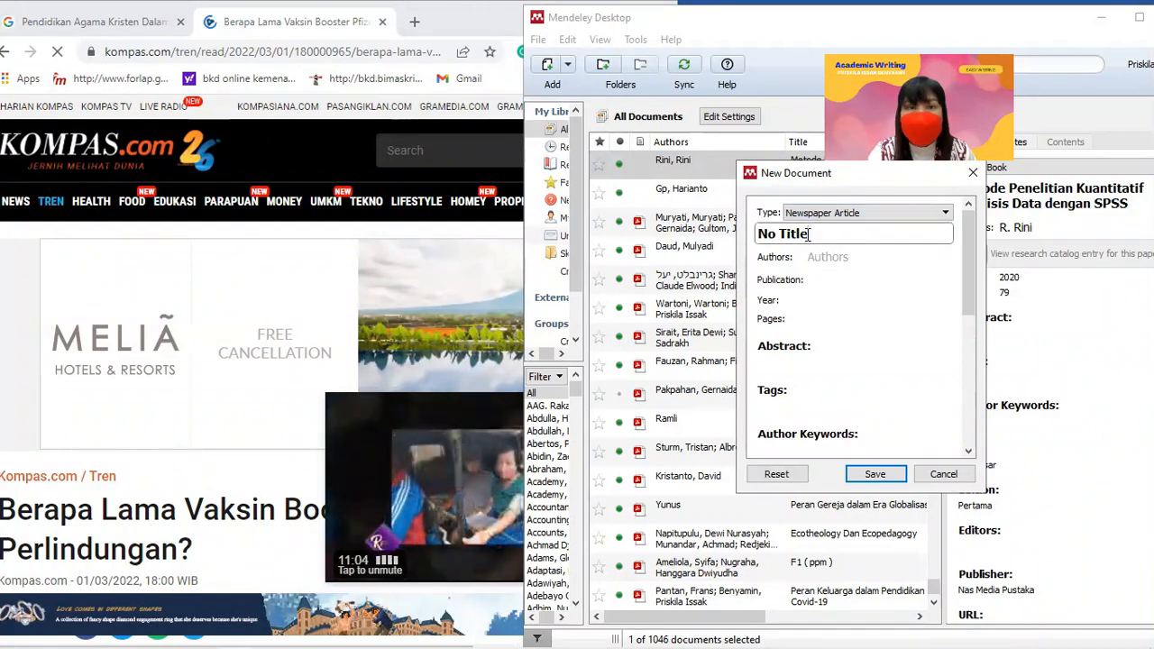
- Examine the fields a newspaper article entry needs, including authors, publication, year, city, day, month and URL
left_click(837, 258)
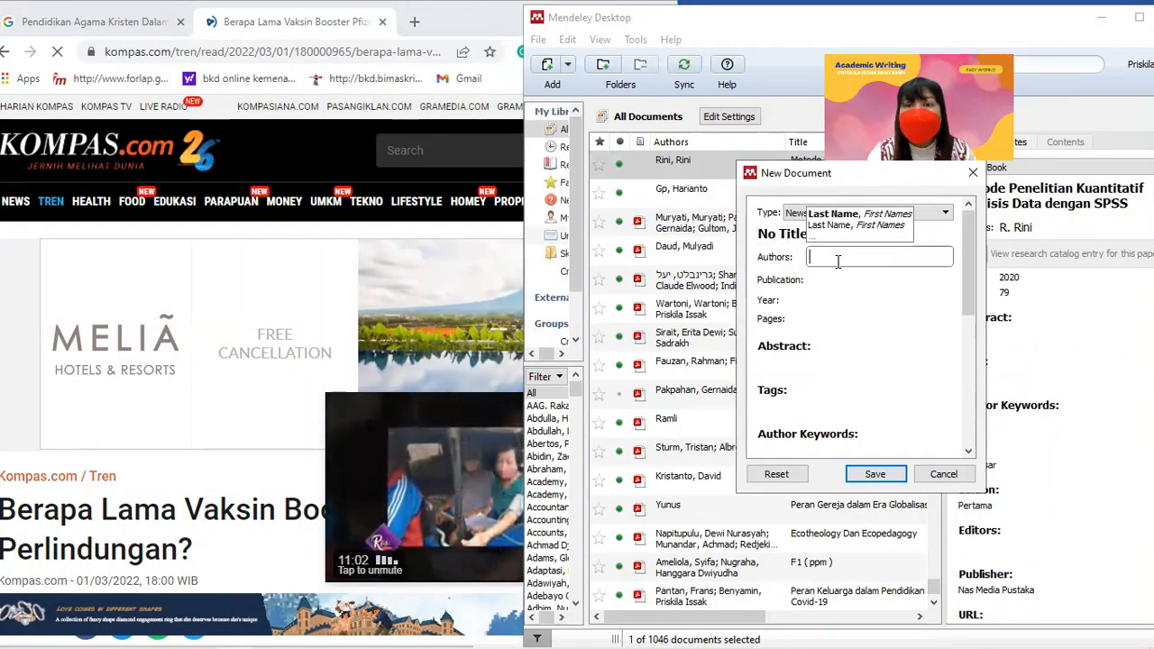
left_click(826, 281)
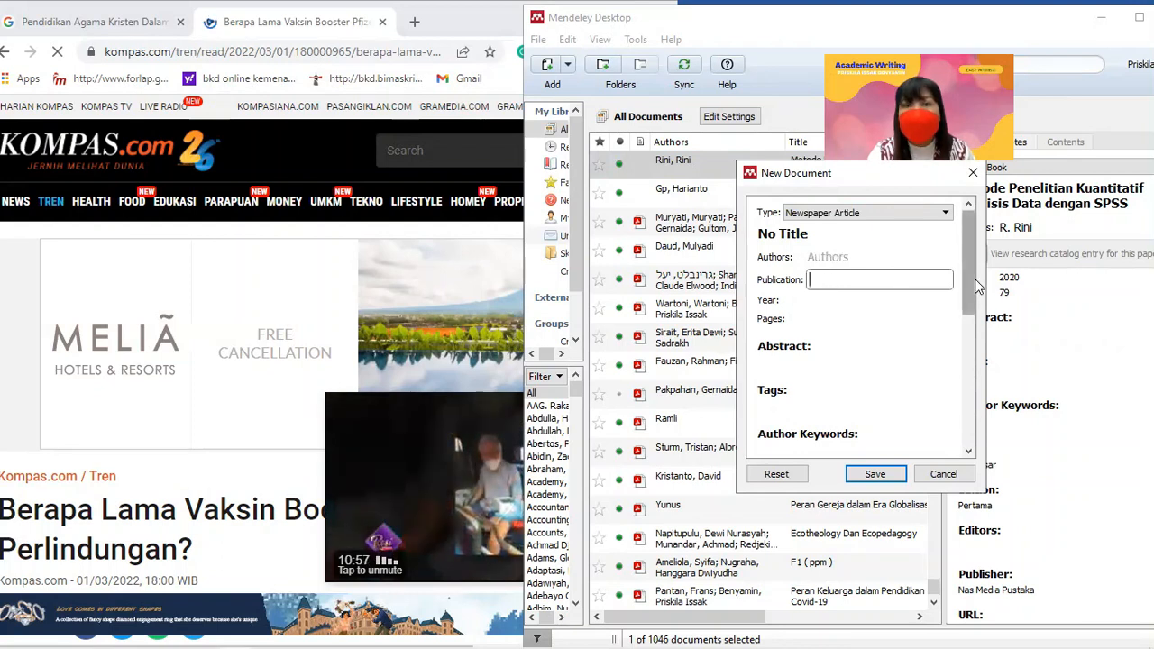
left_click_drag(970, 279, 971, 290)
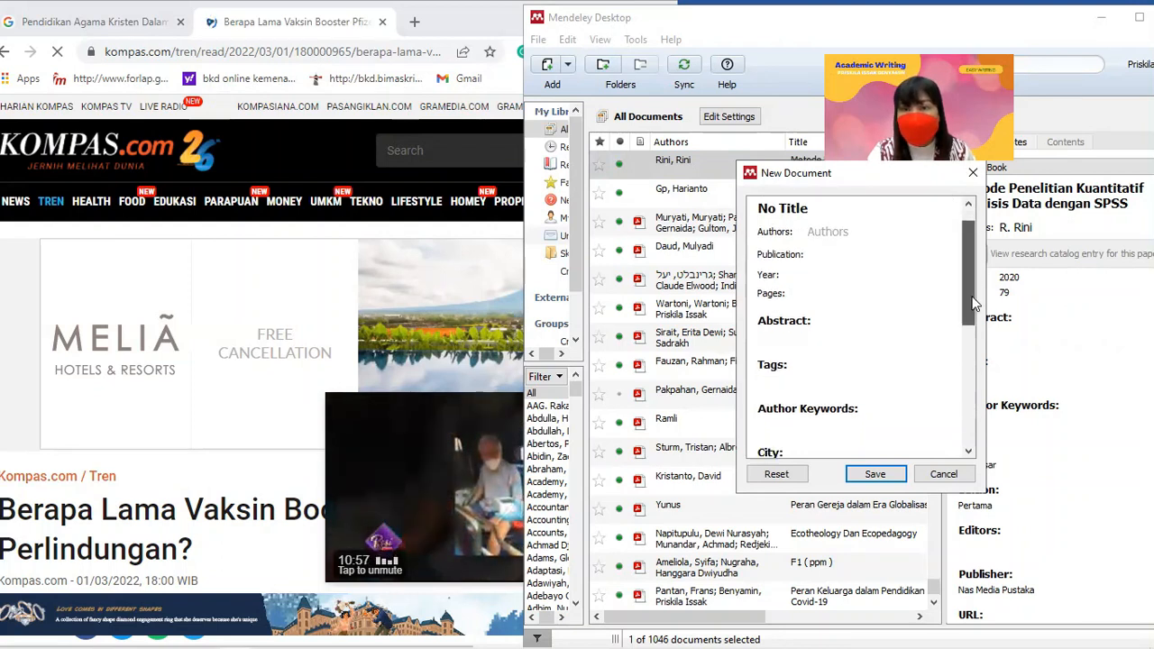
left_click(809, 275)
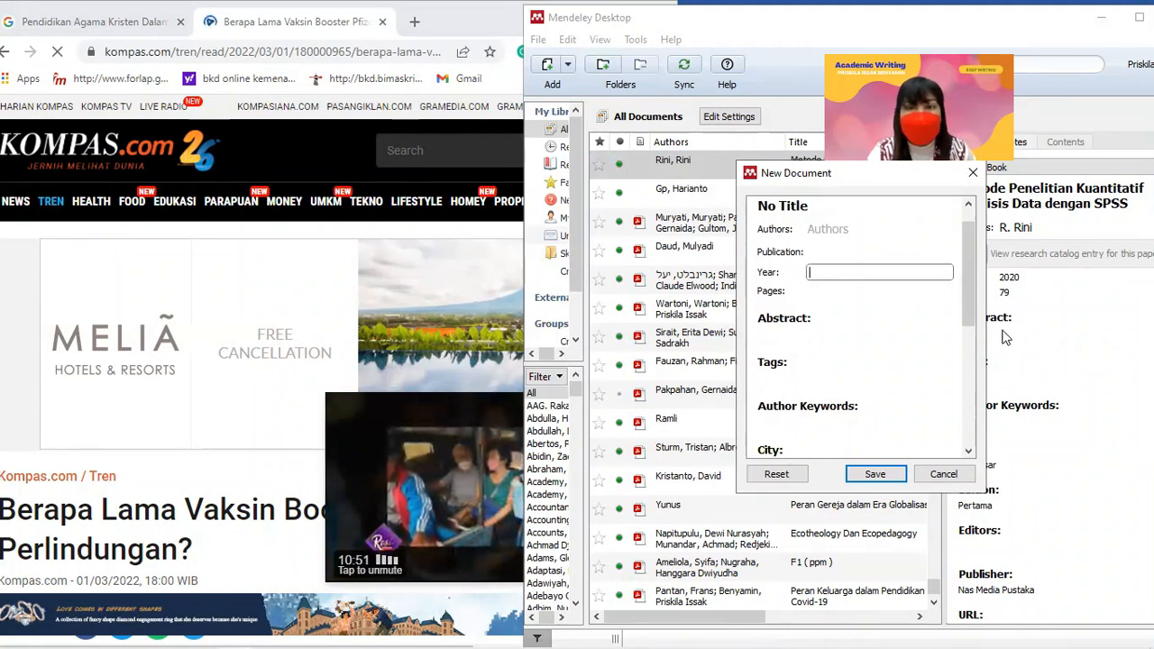
left_click_drag(967, 297, 959, 374)
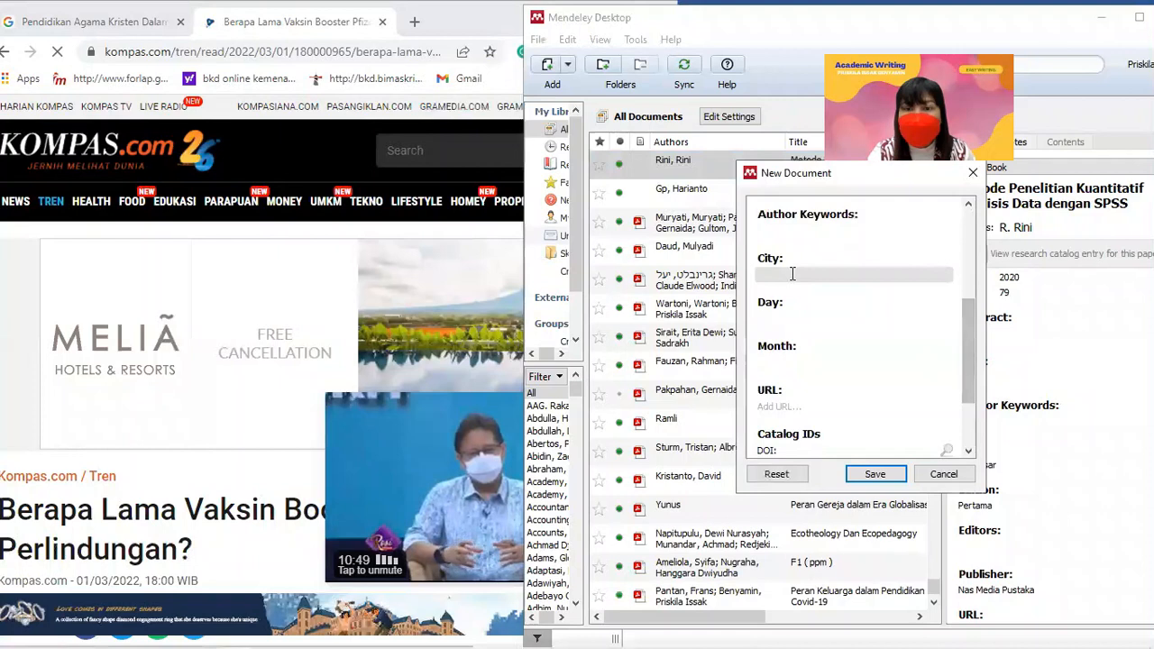
left_click(785, 272)
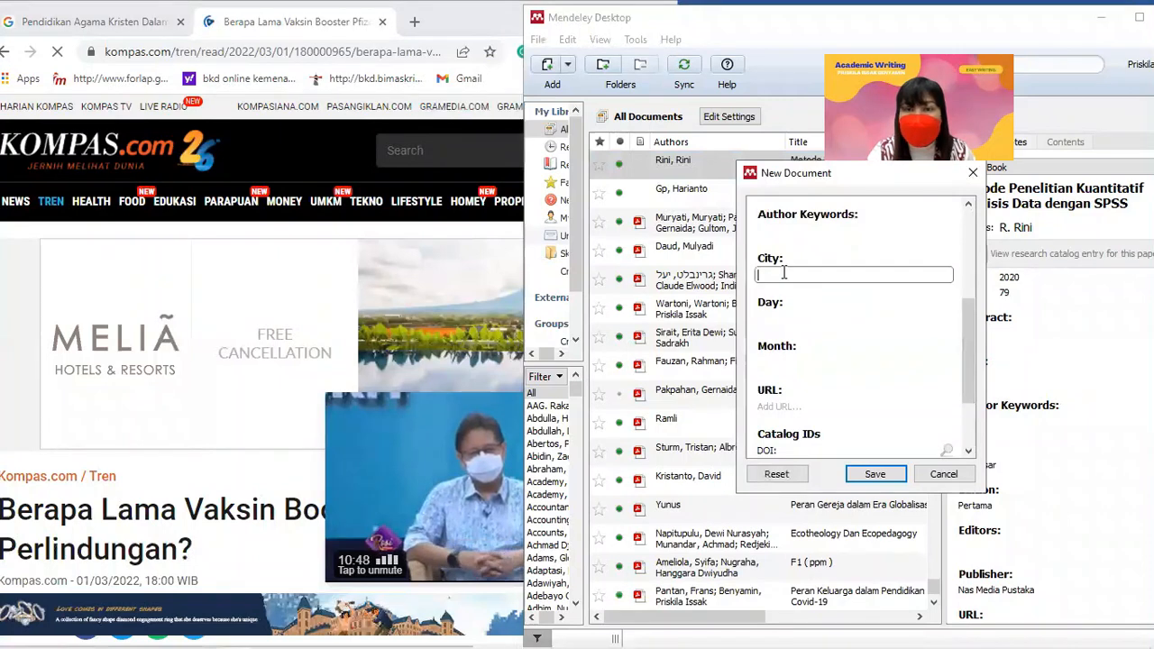
left_click(769, 318)
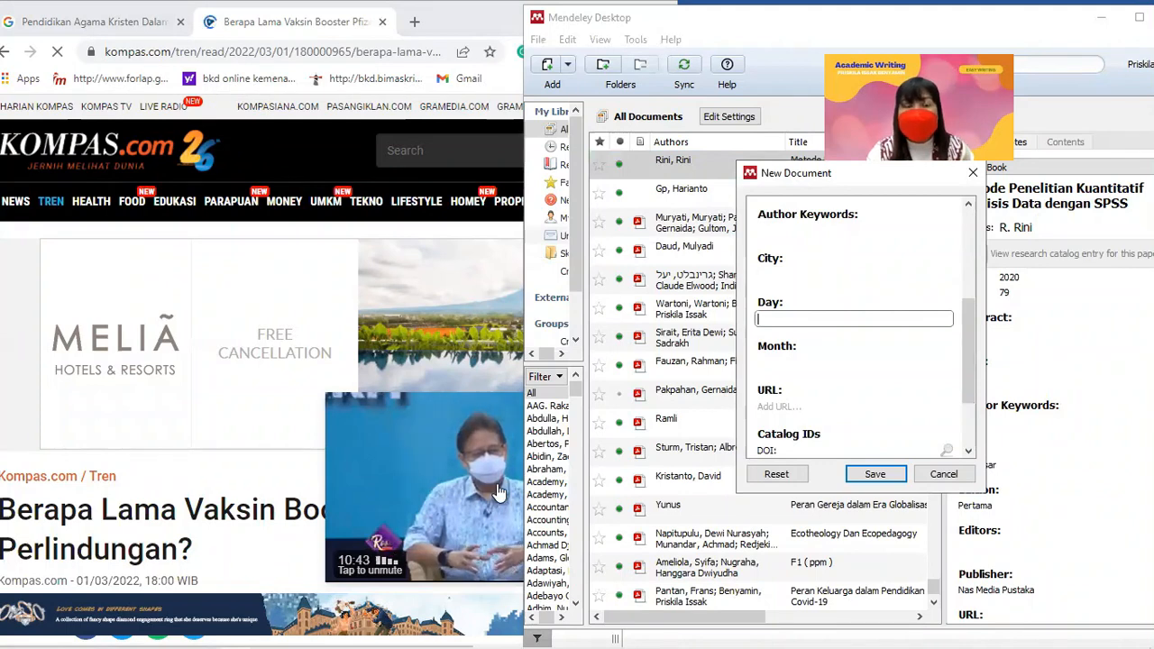
left_click(767, 361)
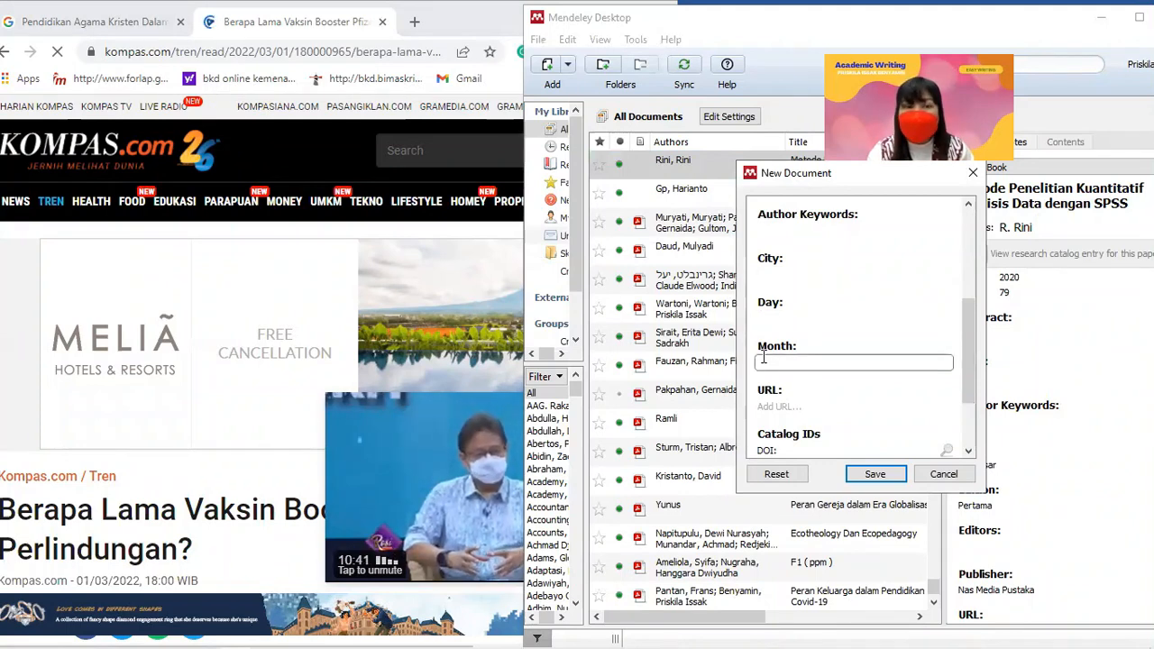
left_click_drag(969, 379, 969, 422)
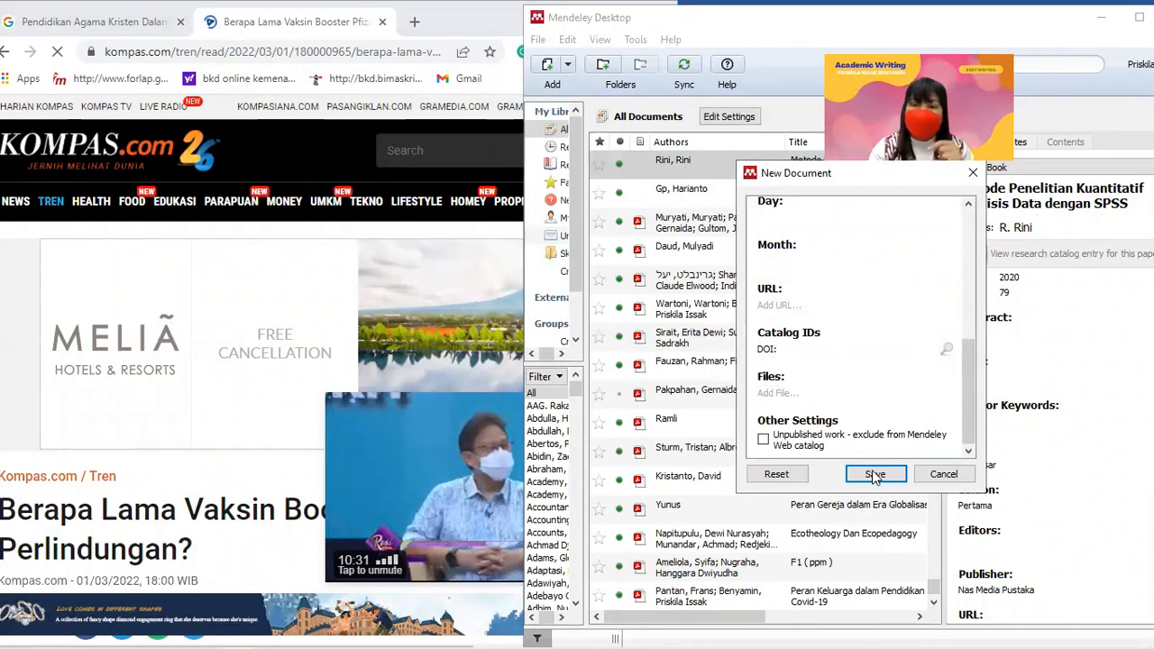
left_click_drag(971, 406, 972, 245)
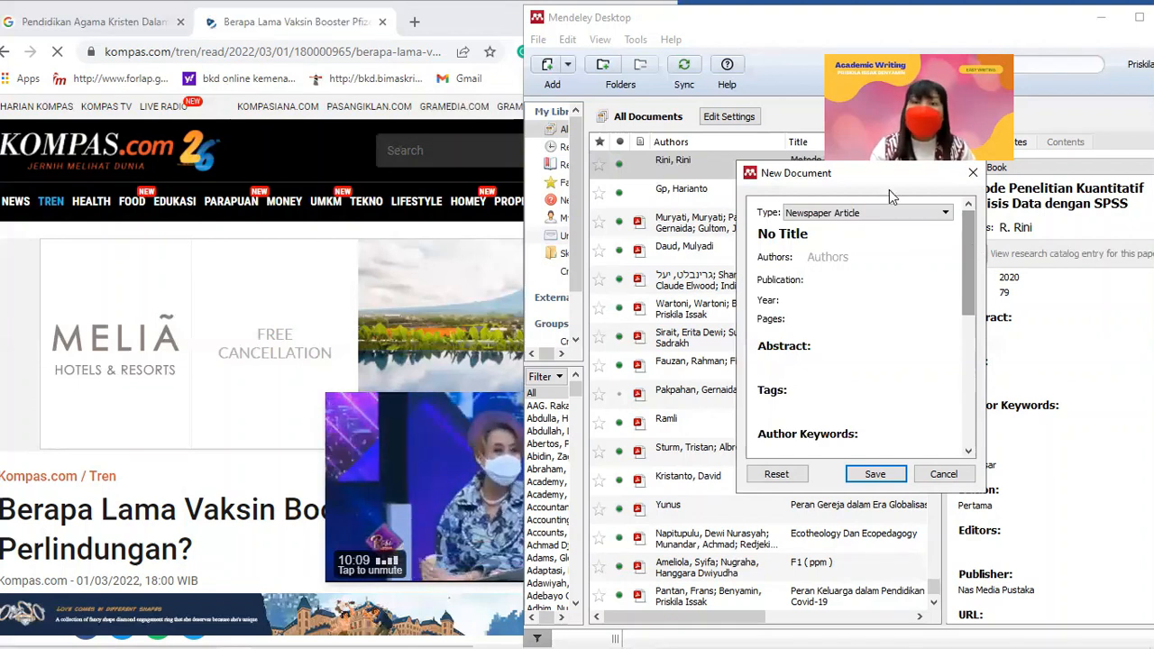
- Change the new entry's document type to Web Page
left_click(929, 214)
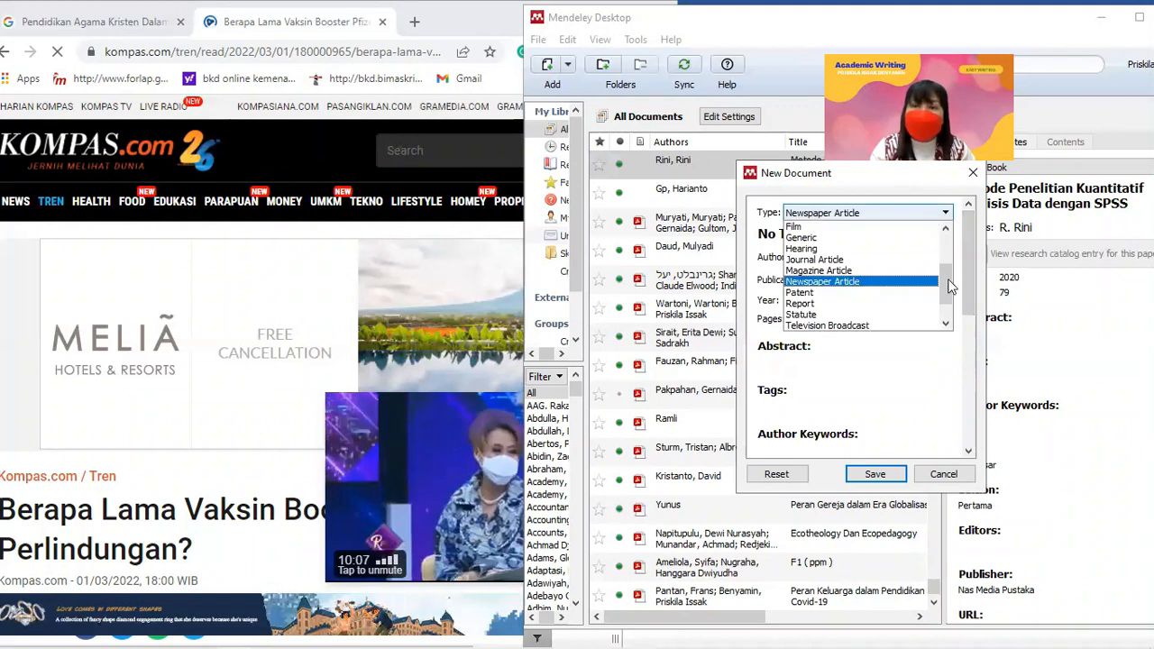
scroll(942, 325, "down", 1)
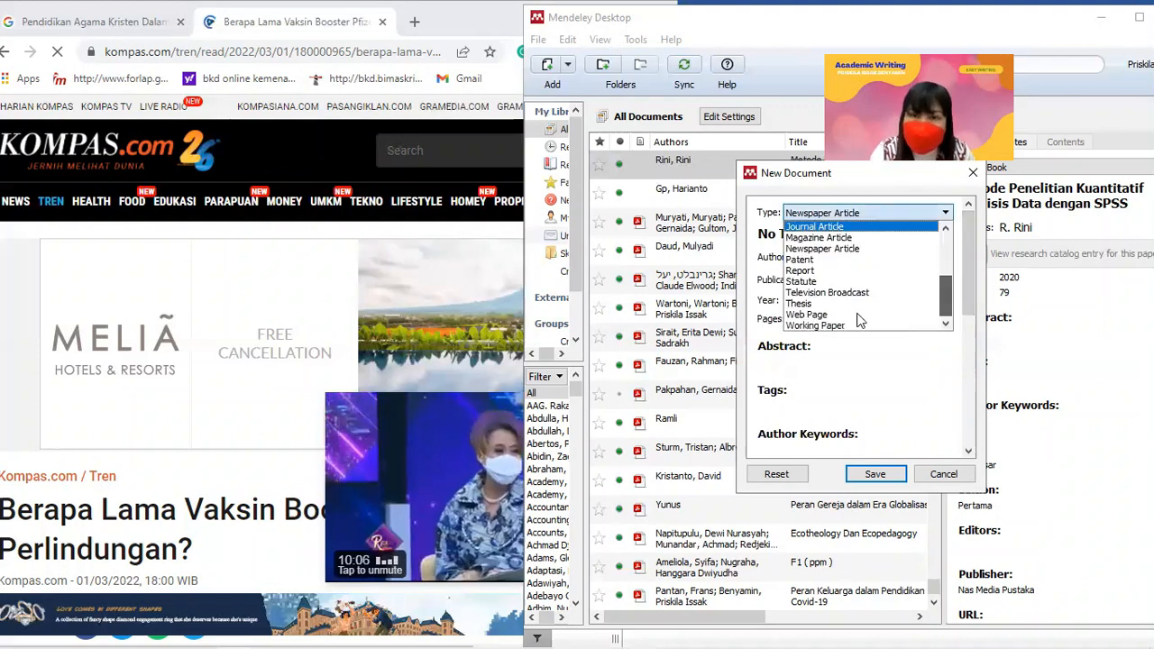
left_click(858, 313)
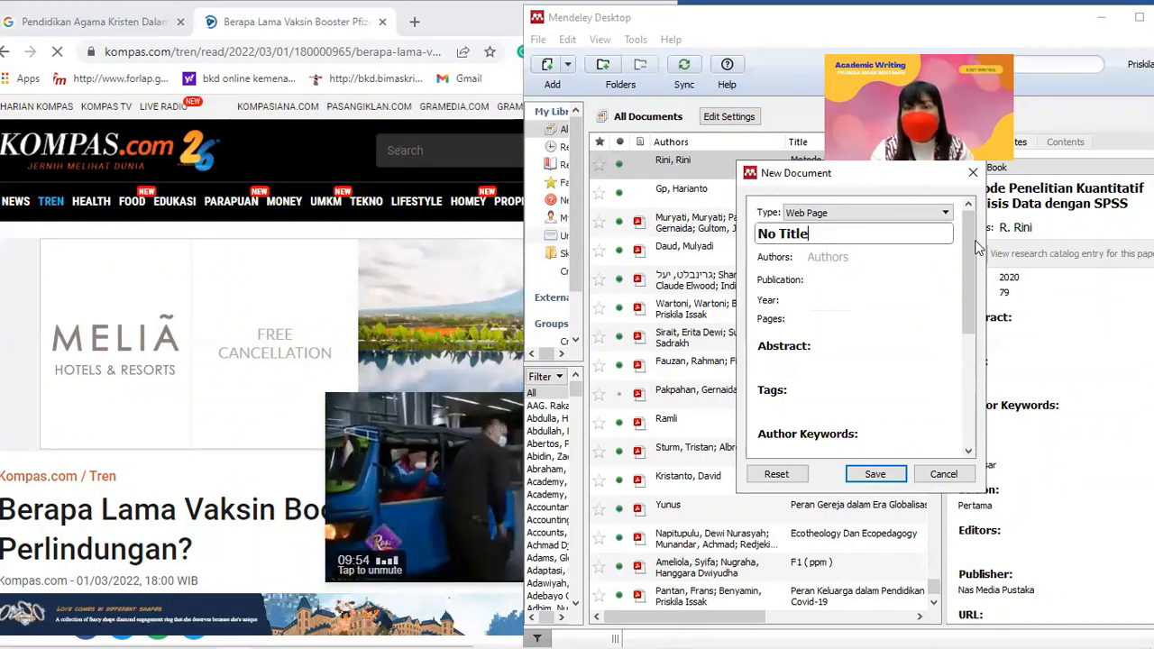
- Examine the fields a web page entry needs, including the date accessed and the URL
scroll(985, 407, "down", 1)
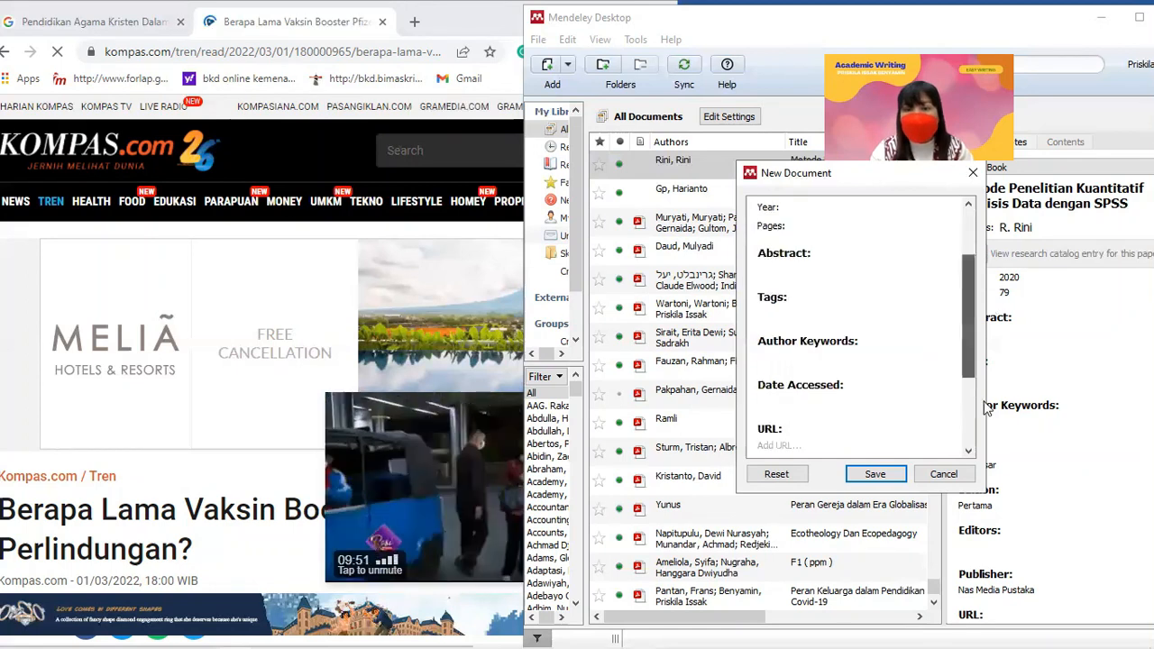
scroll(985, 407, "down", 2)
scroll(831, 322, "up", 1)
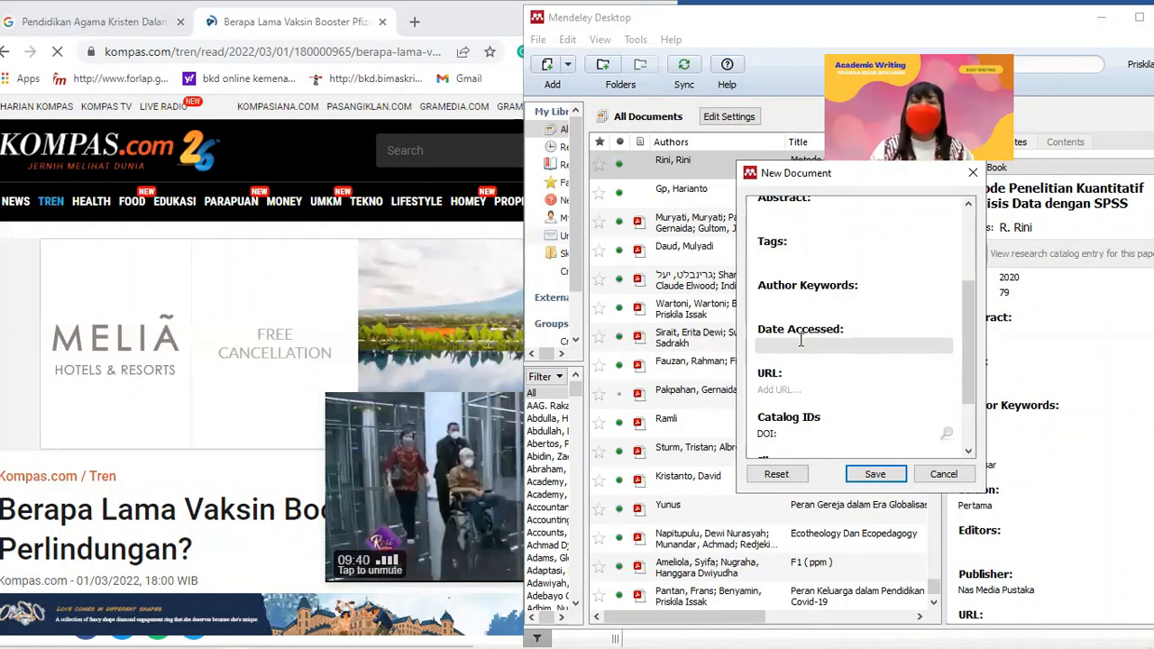
left_click(802, 343)
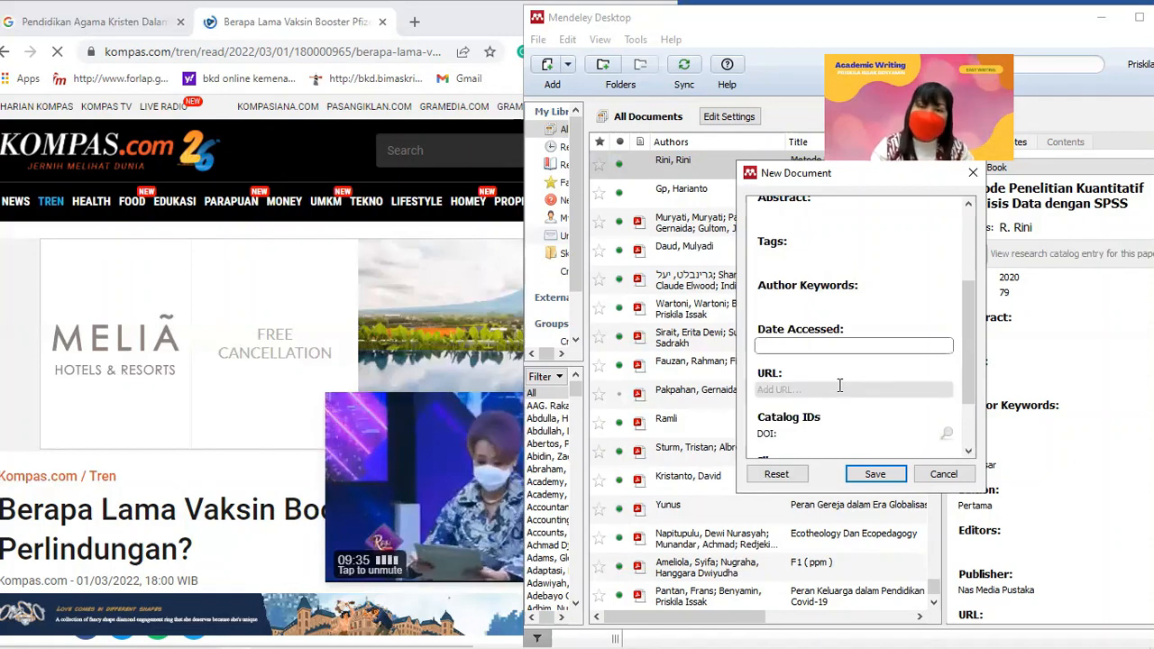
key("Tab")
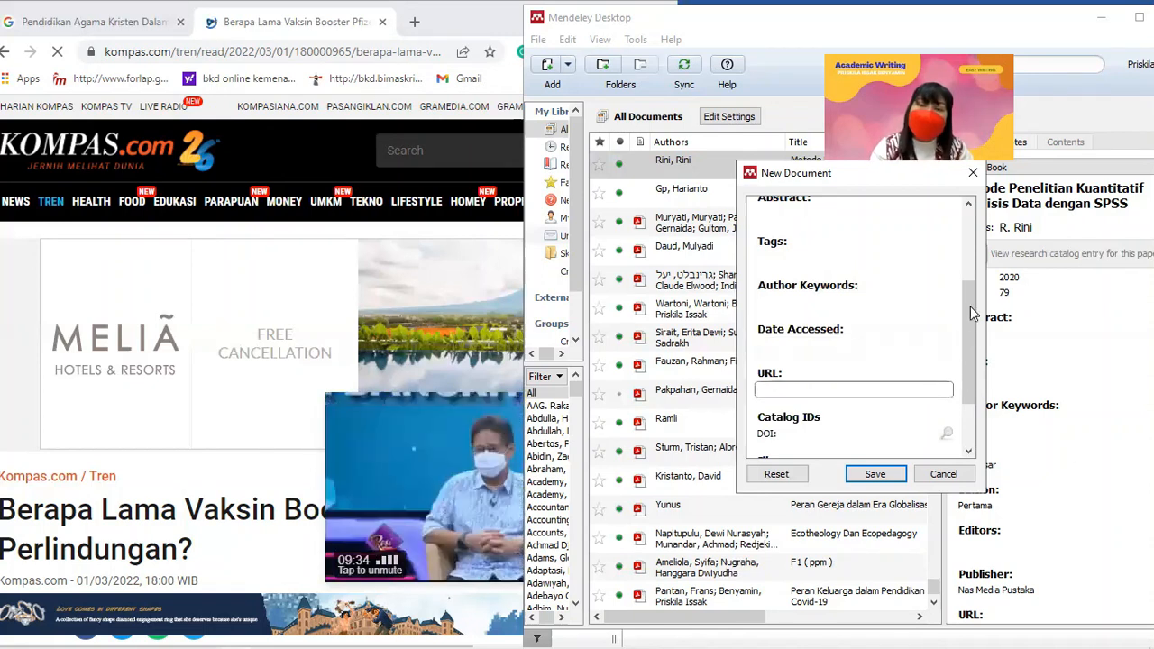
scroll(779, 368, "up", 1)
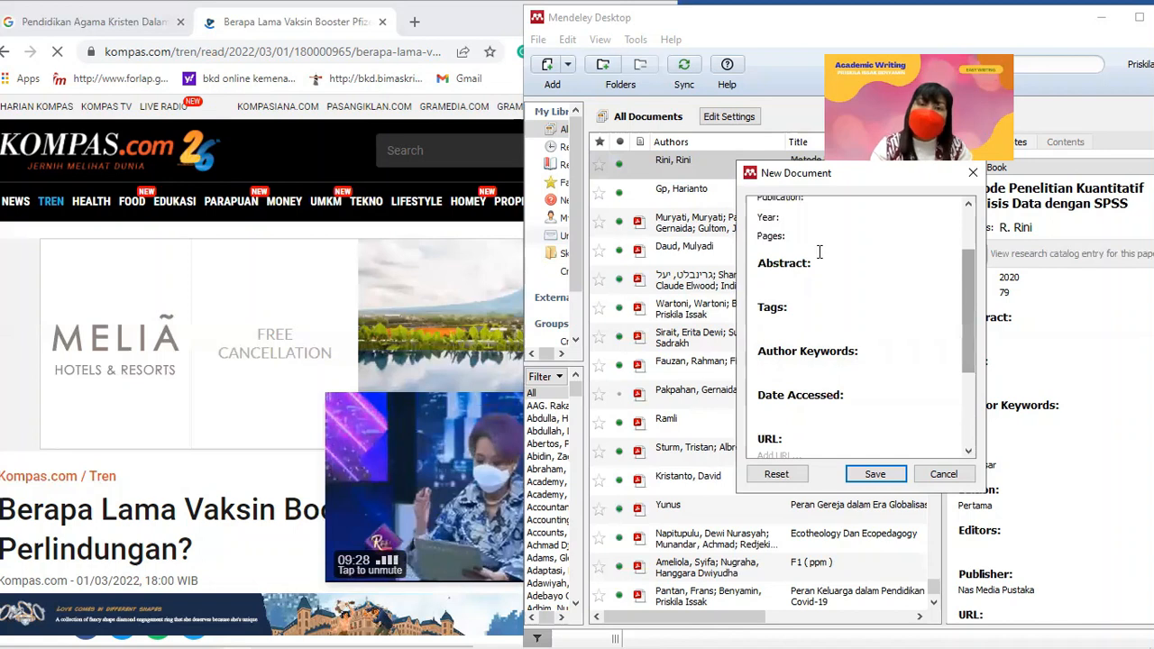
scroll(818, 251, "up", 2)
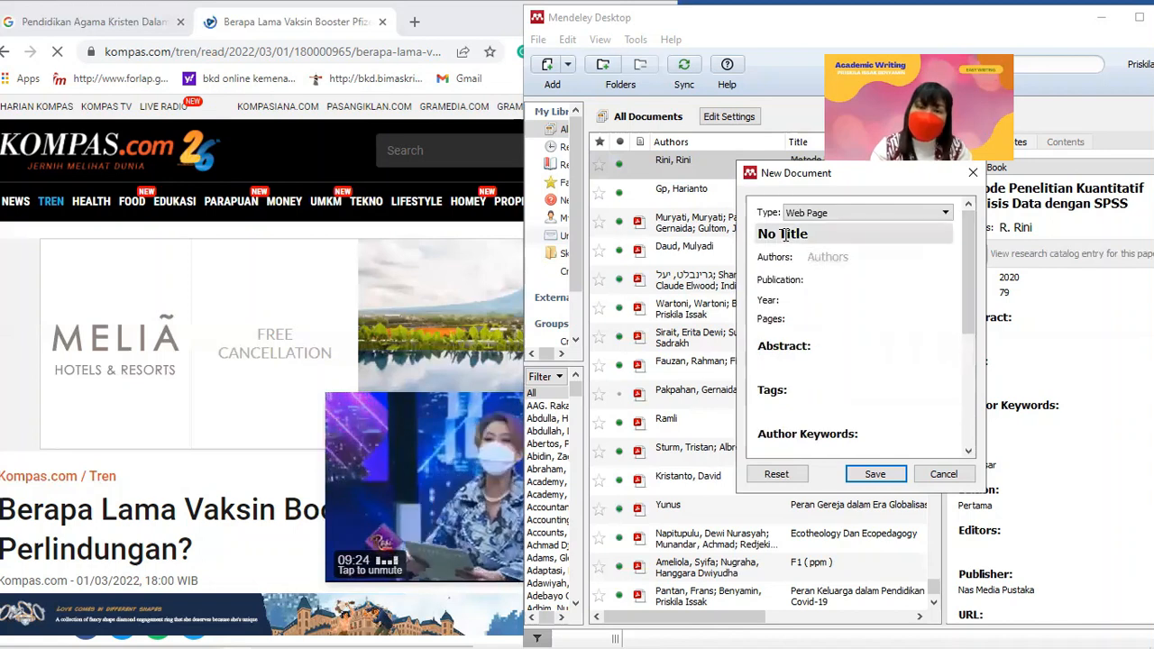
- Clear the web page entry's placeholder title and discard the new entry without saving
left_click(808, 233)
key("BackSpace")
key("BackSpace")
key("BackSpace")
key("BackSpace")
key("BackSpace")
key("BackSpace")
key("BackSpace")
key("BackSpace")
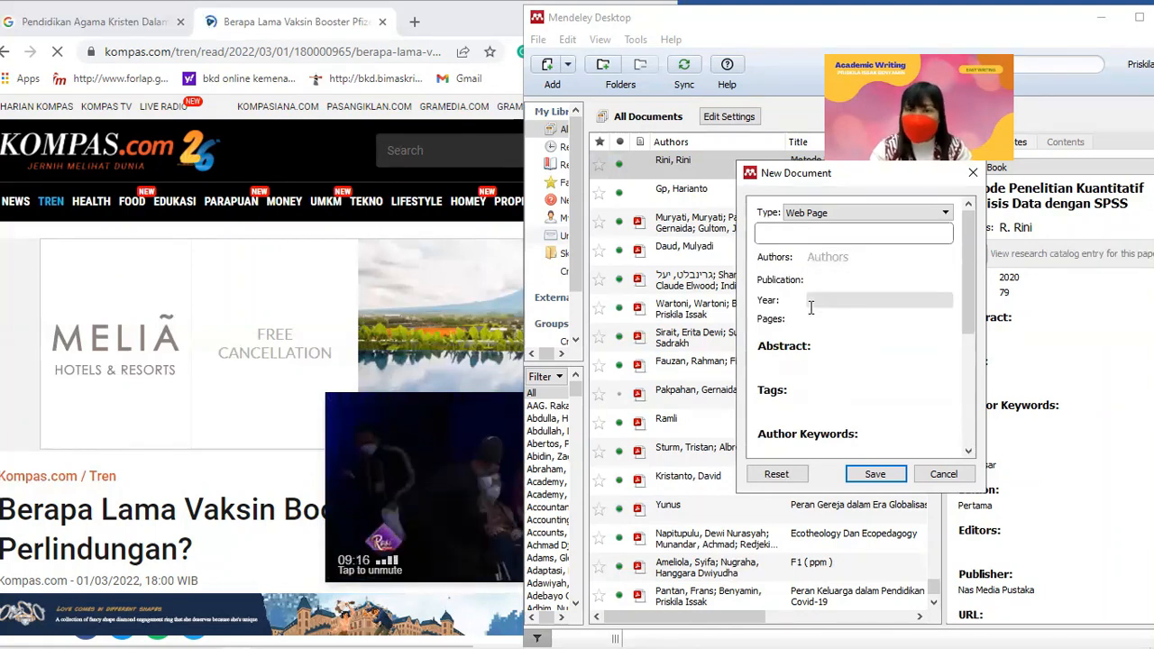
scroll(963, 397, "down", 5)
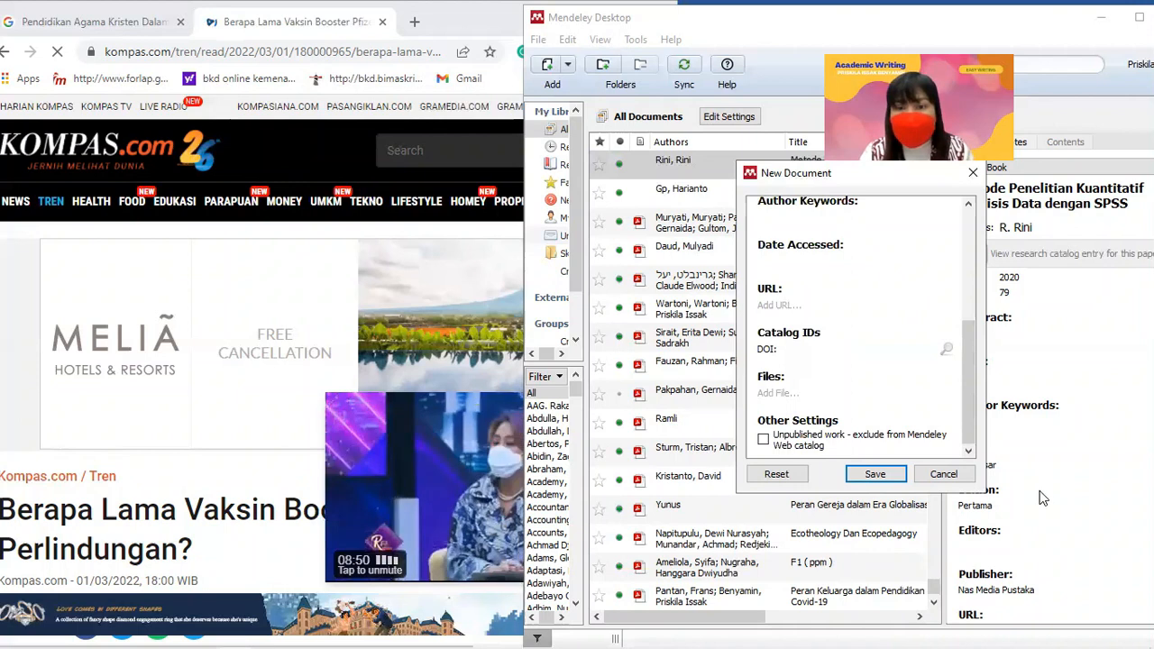
left_click(944, 474)
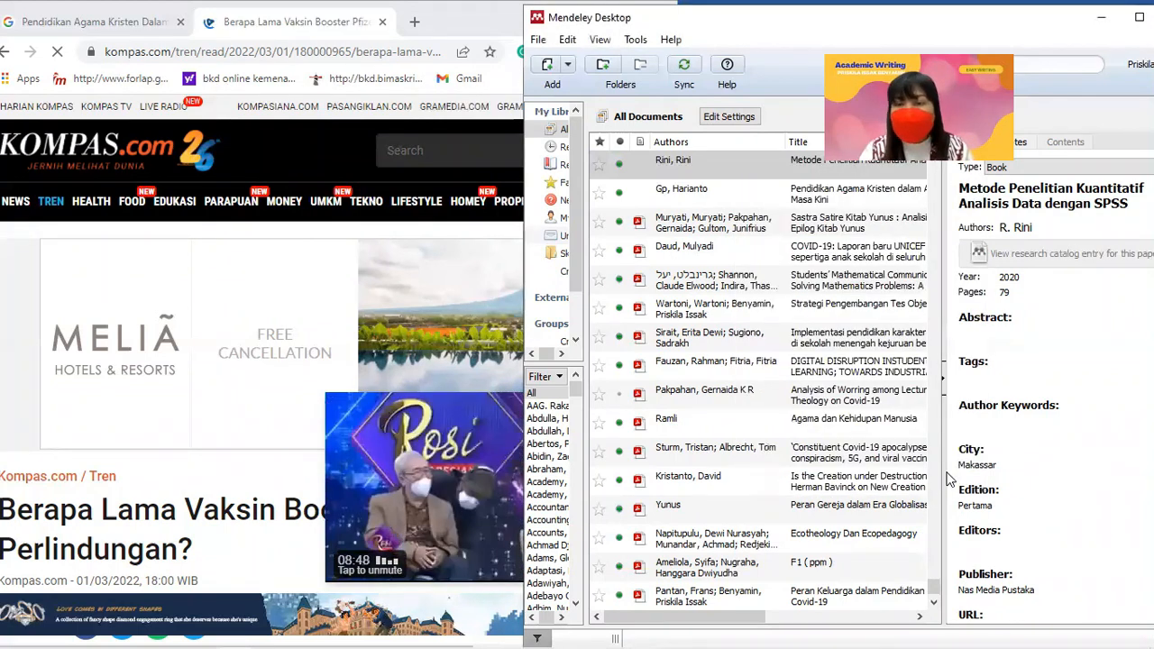